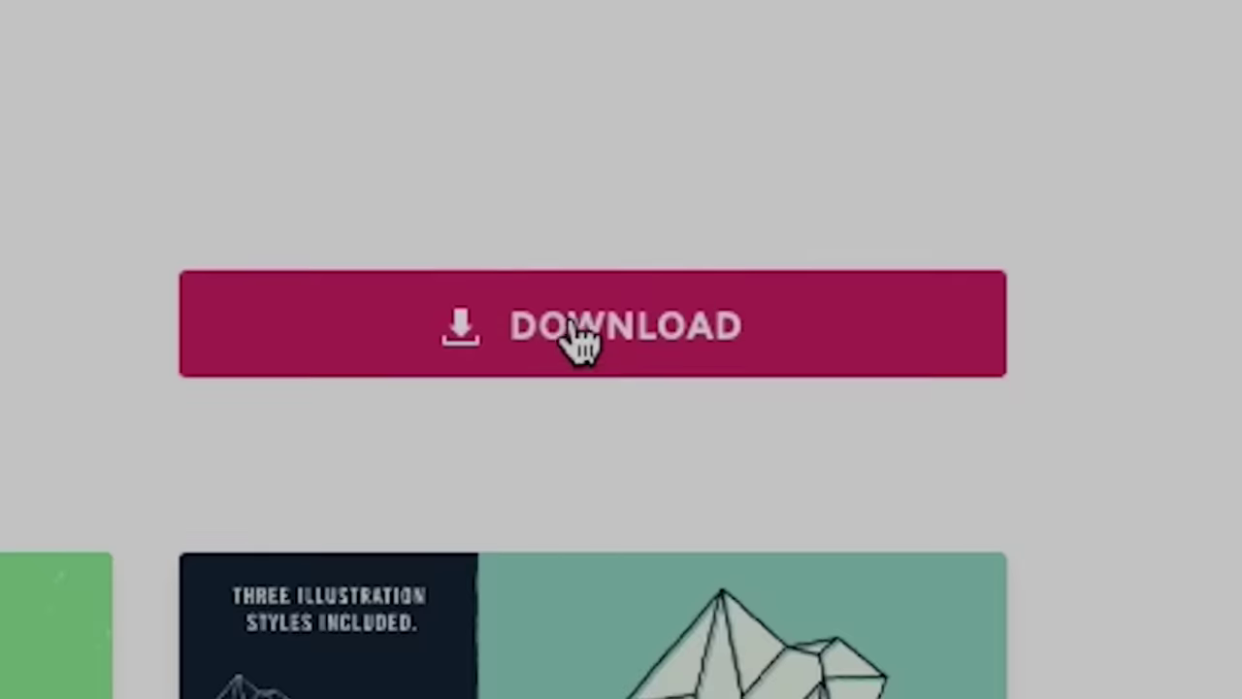
# Download the Hand Illustrated Geometric Polygons pack from Envato Elements under the suggested project name.
pyautogui.click(580, 340)
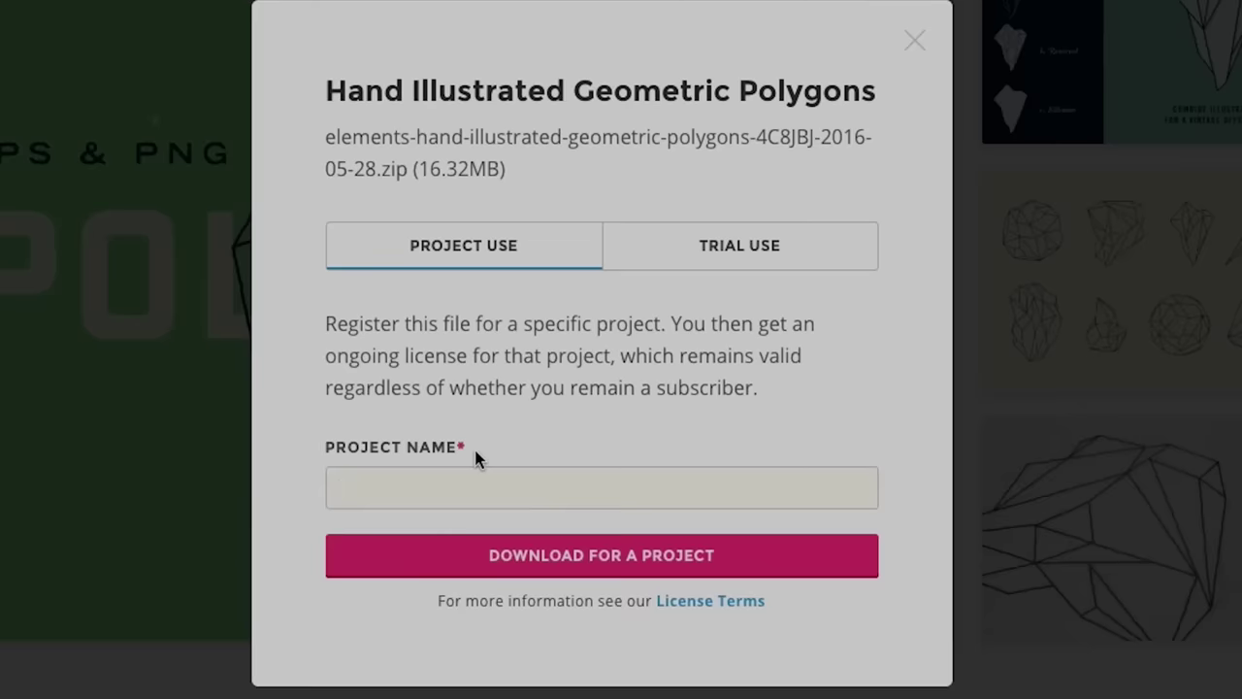
pyautogui.write('b')
pyautogui.press('Down')
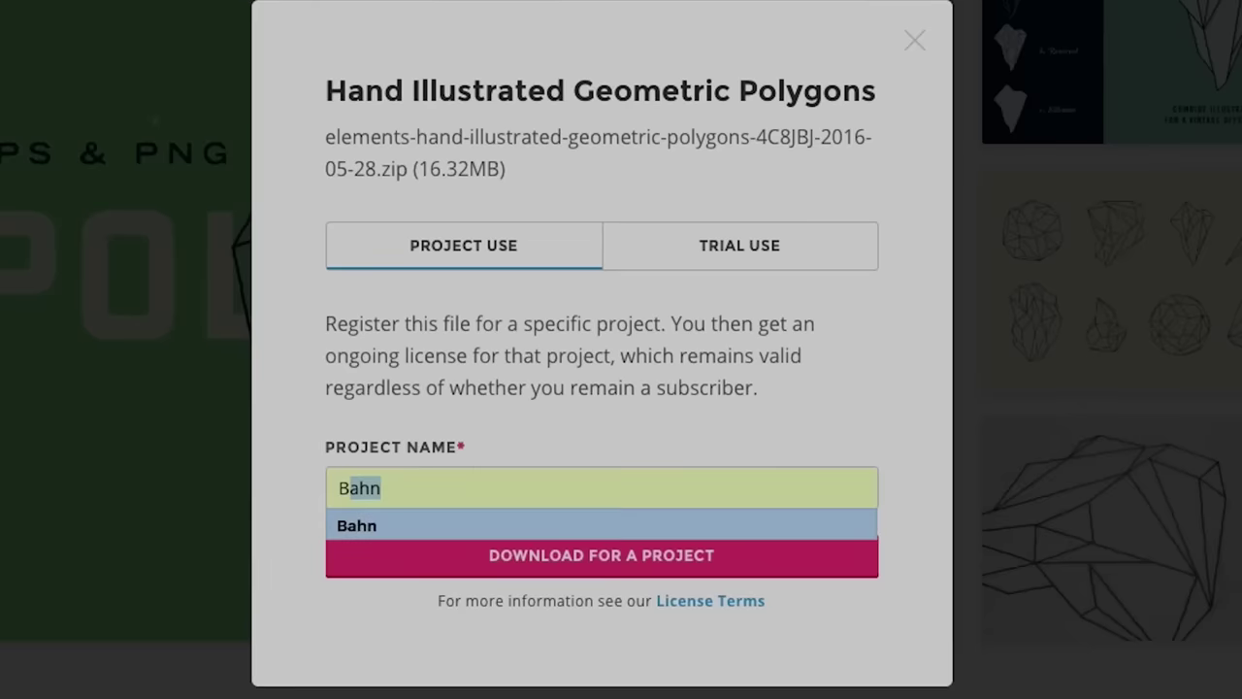
pyautogui.press('Return')
pyautogui.press('Return')
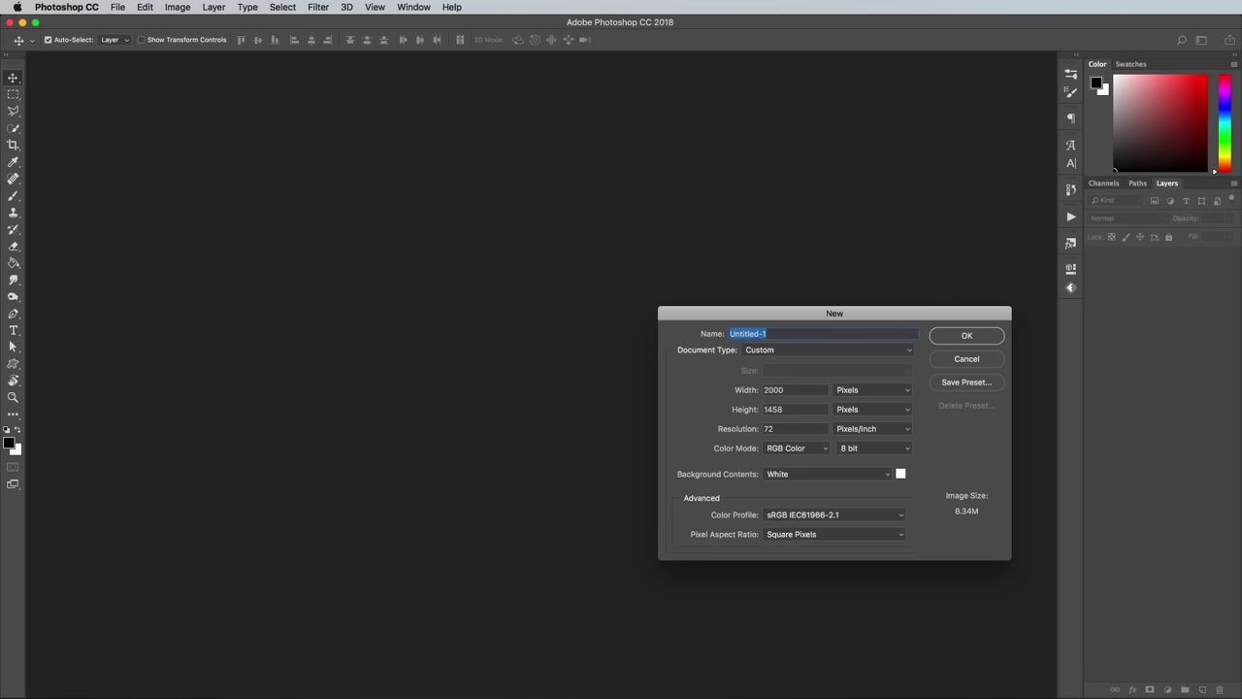
# Create the white 2000 × 1458 px document and add an empty Layer 1 above Background.
pyautogui.press('Return')
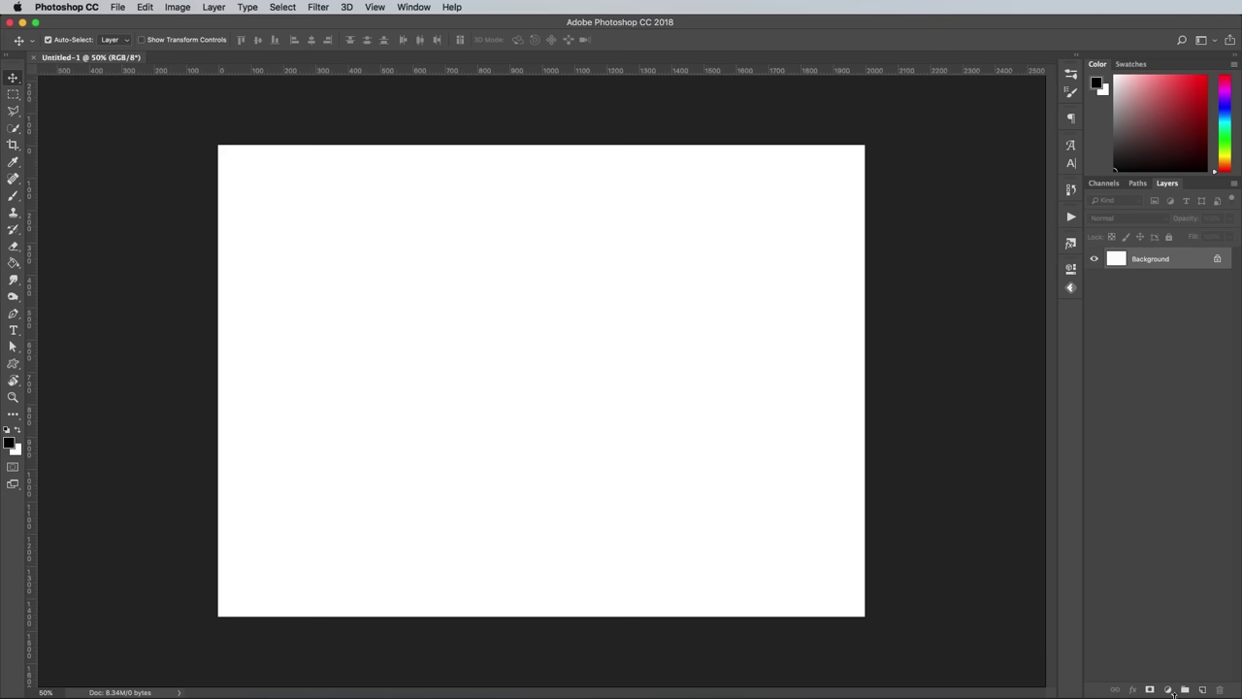
pyautogui.click(1202, 689)
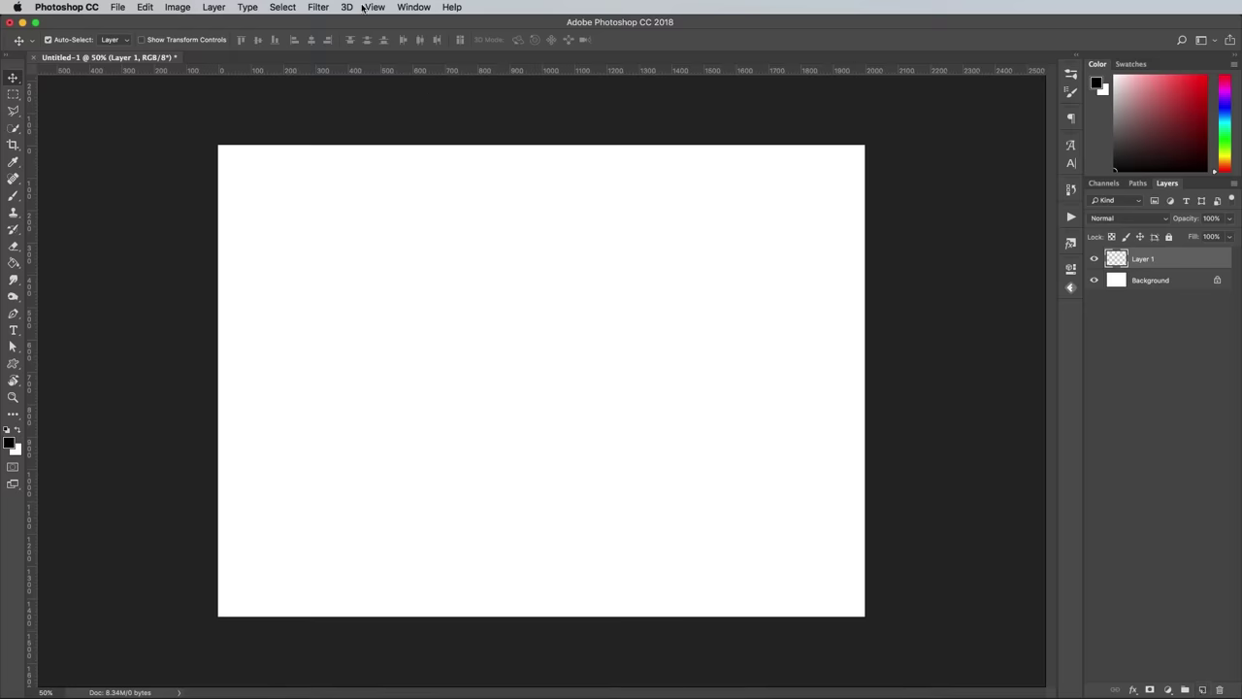
# Render clouds on Layer 1 and add a Threshold adjustment layer at level 128 above it.
pyautogui.click(317, 6)
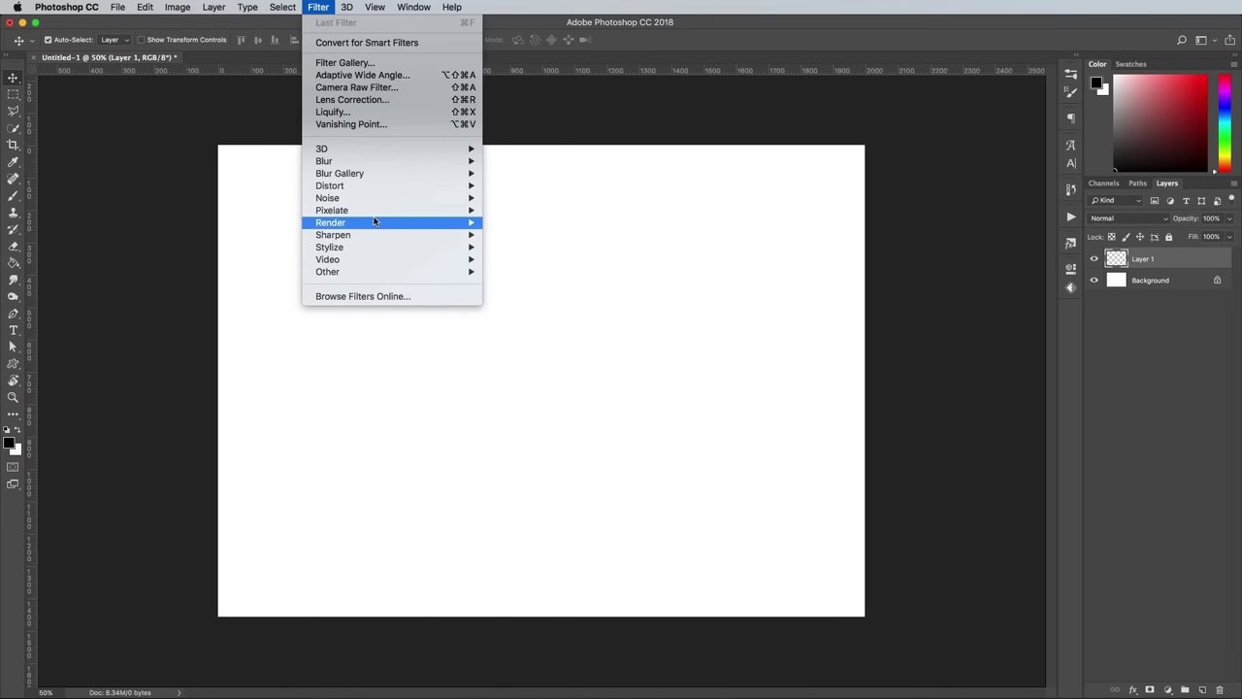
pyautogui.moveTo(378, 222)
pyautogui.click(533, 270)
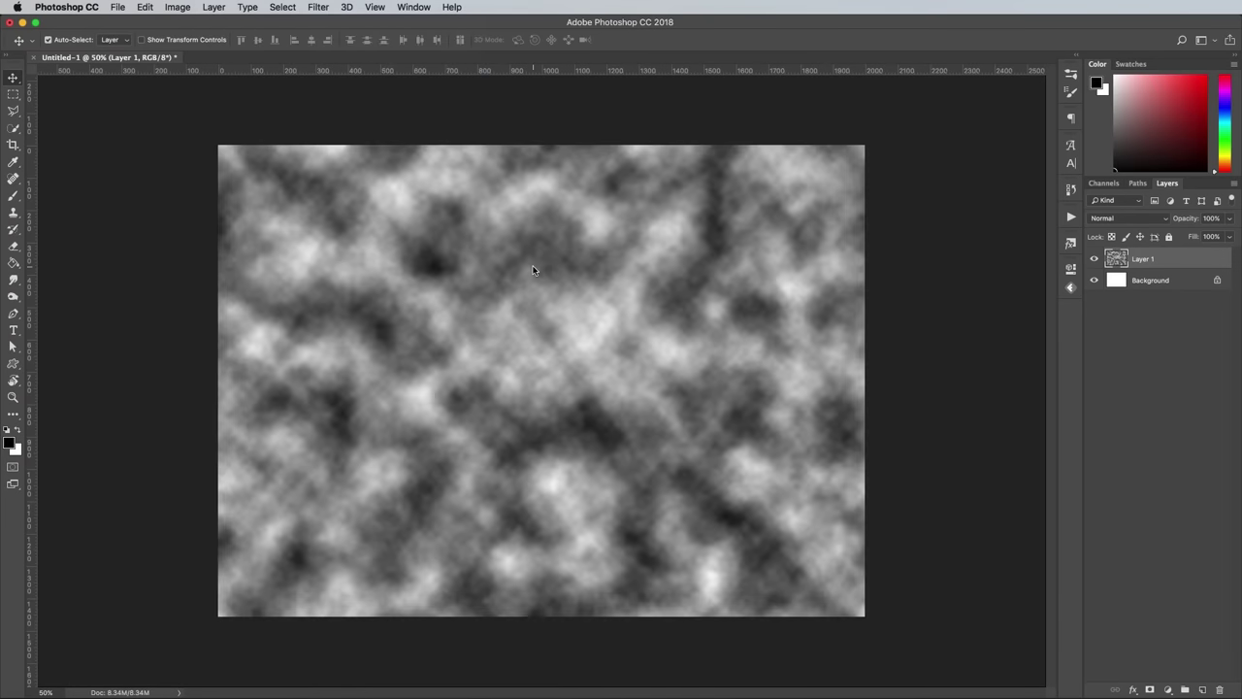
pyautogui.click(1170, 689)
pyautogui.click(1193, 679)
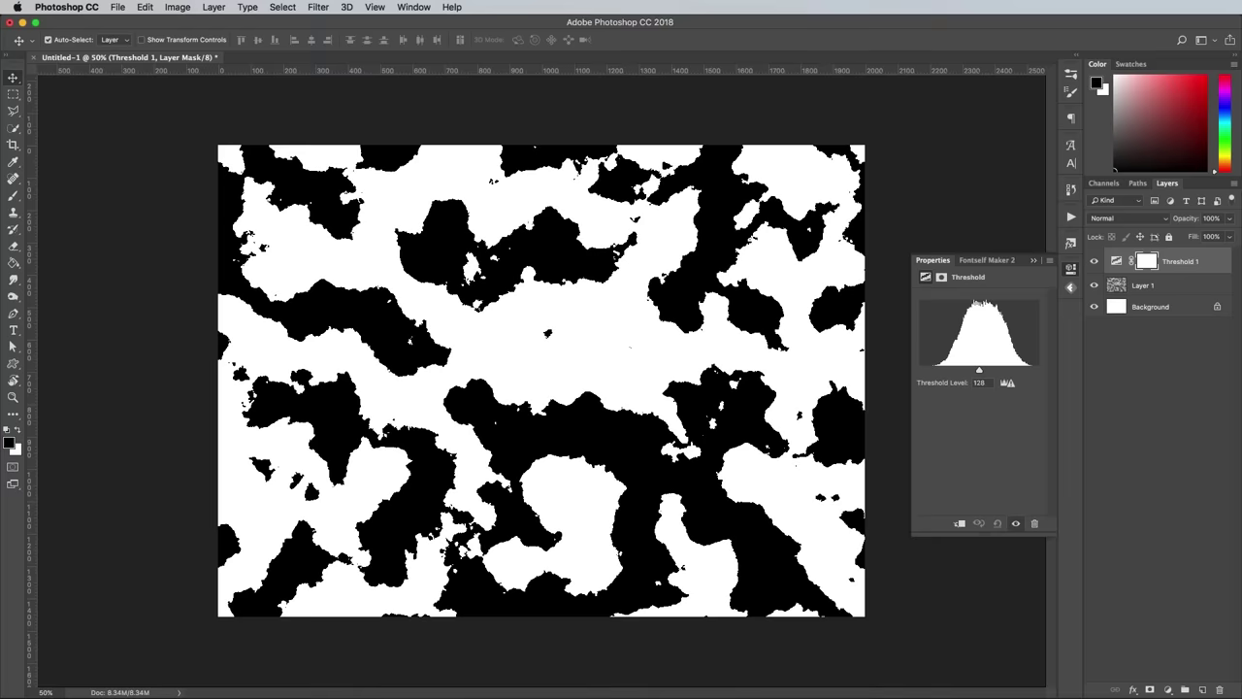
pyautogui.click(1070, 269)
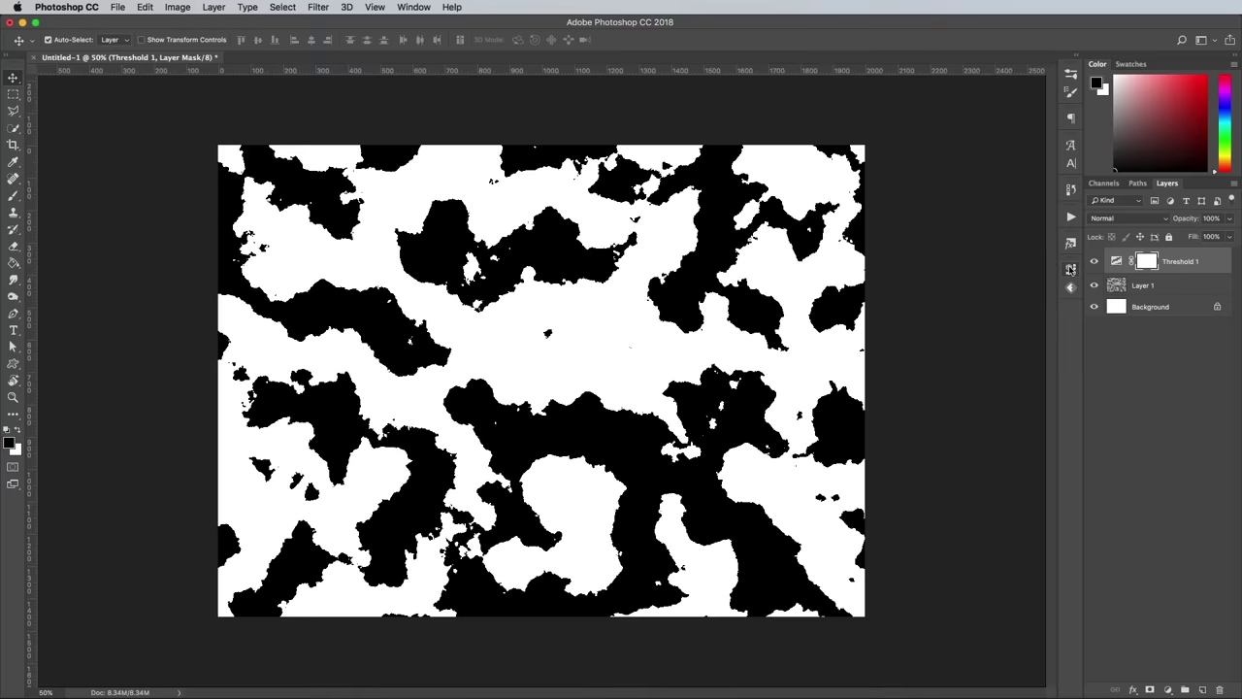
pyautogui.click(1173, 287)
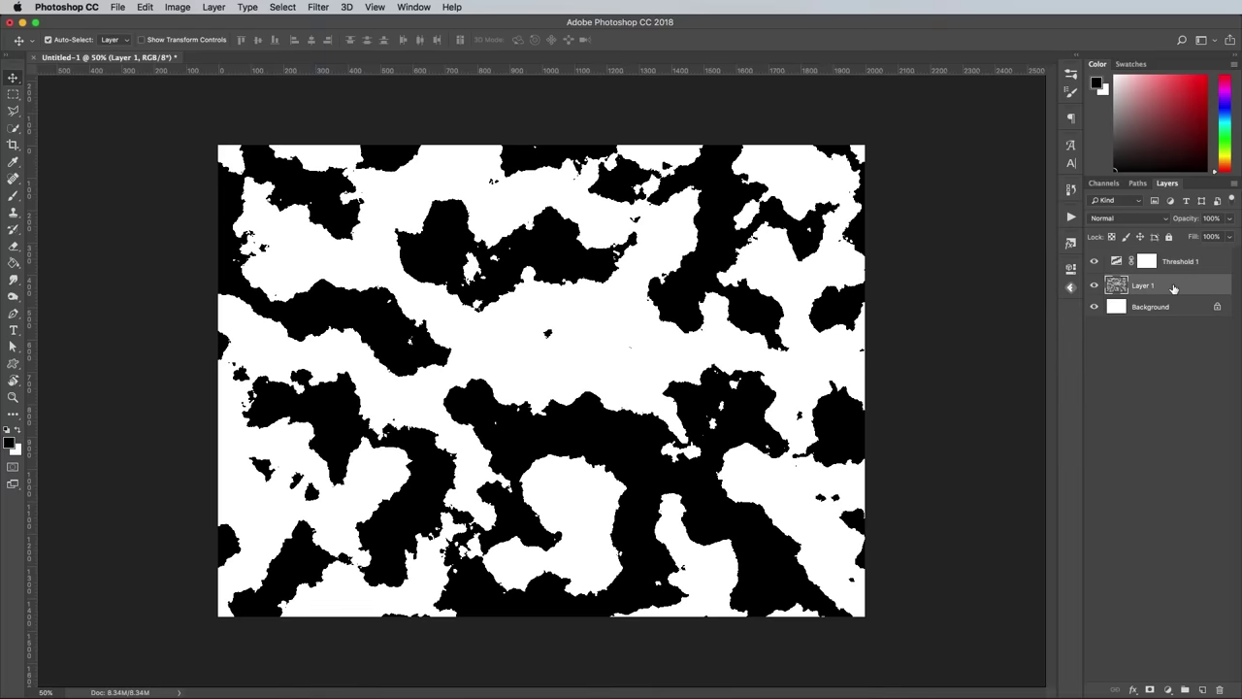
# Reapply the Clouds filter five times until the landmass shapes look right.
pyautogui.press('super+f')
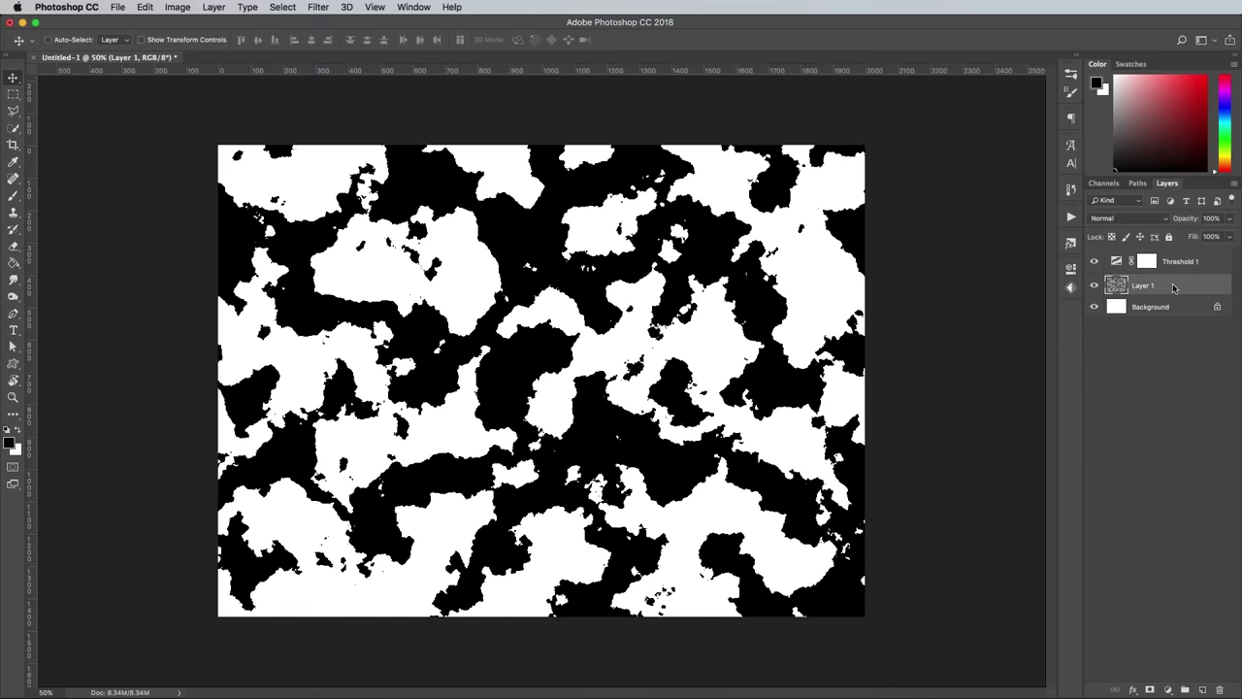
pyautogui.press('super+f')
pyautogui.press('super+f')
pyautogui.press('super+f')
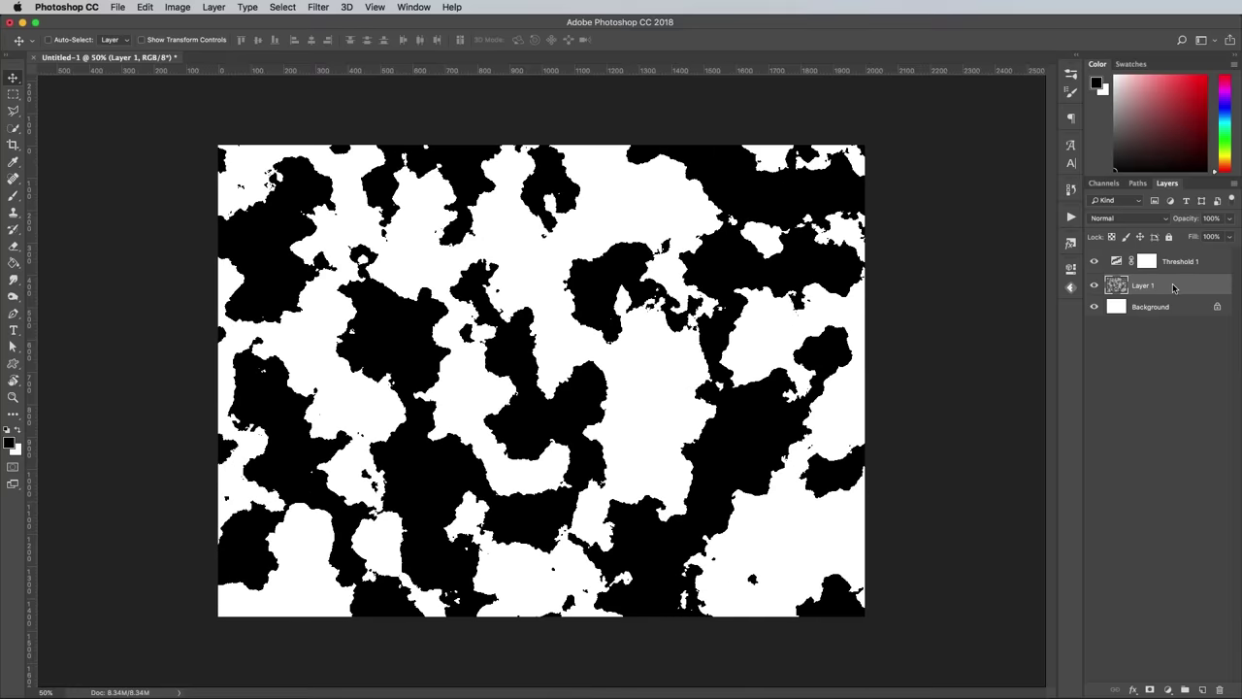
pyautogui.press('super+f')
pyautogui.press('super+f')
pyautogui.press('super+f')
pyautogui.press('super+f')
pyautogui.press('super+f')
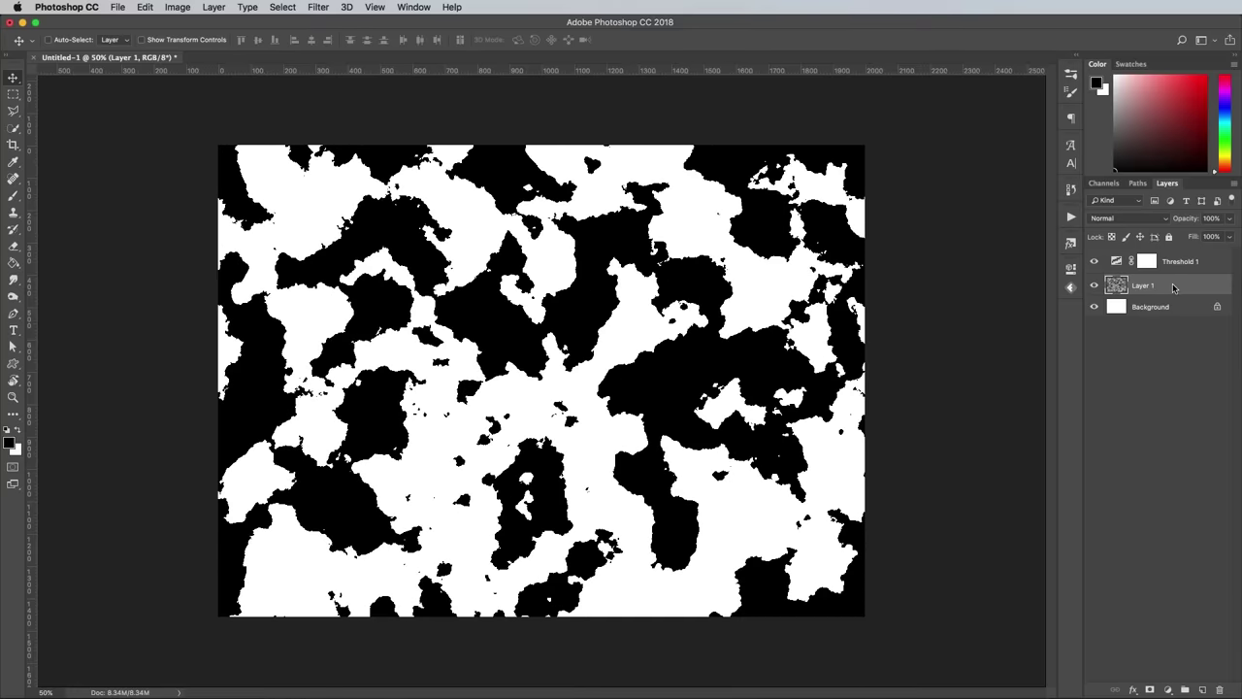
pyautogui.press('super+f')
pyautogui.press('super+f')
pyautogui.press('super+f')
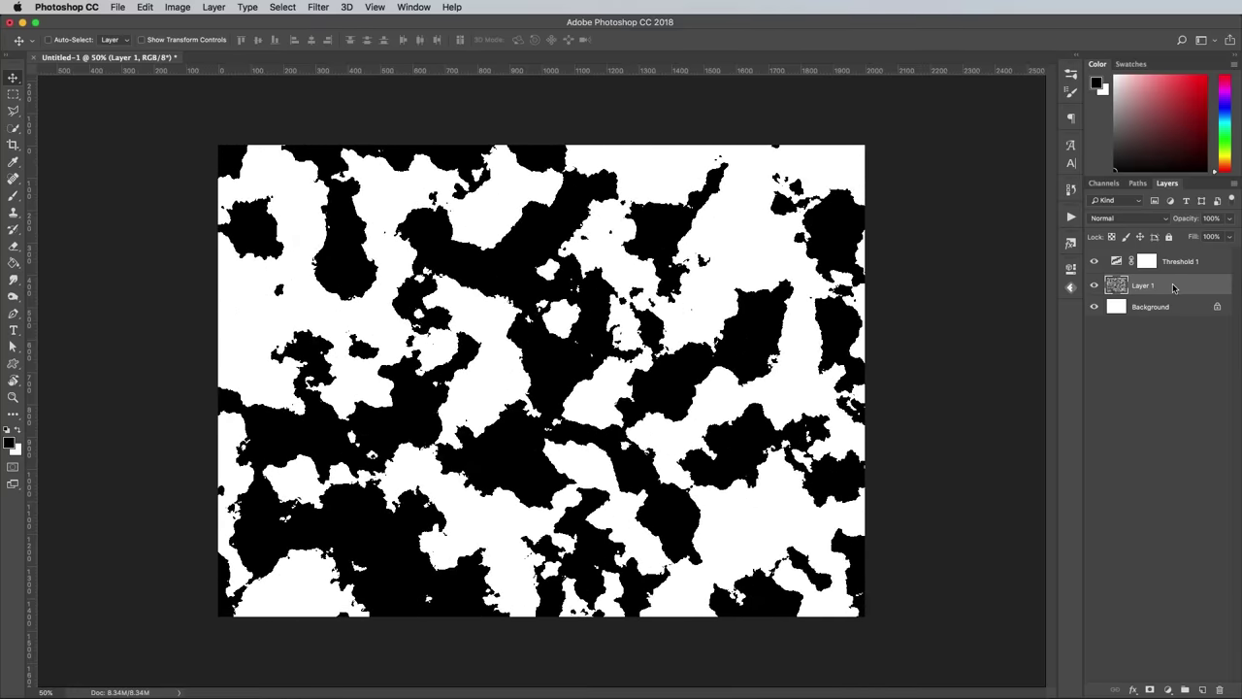
pyautogui.press('super+f')
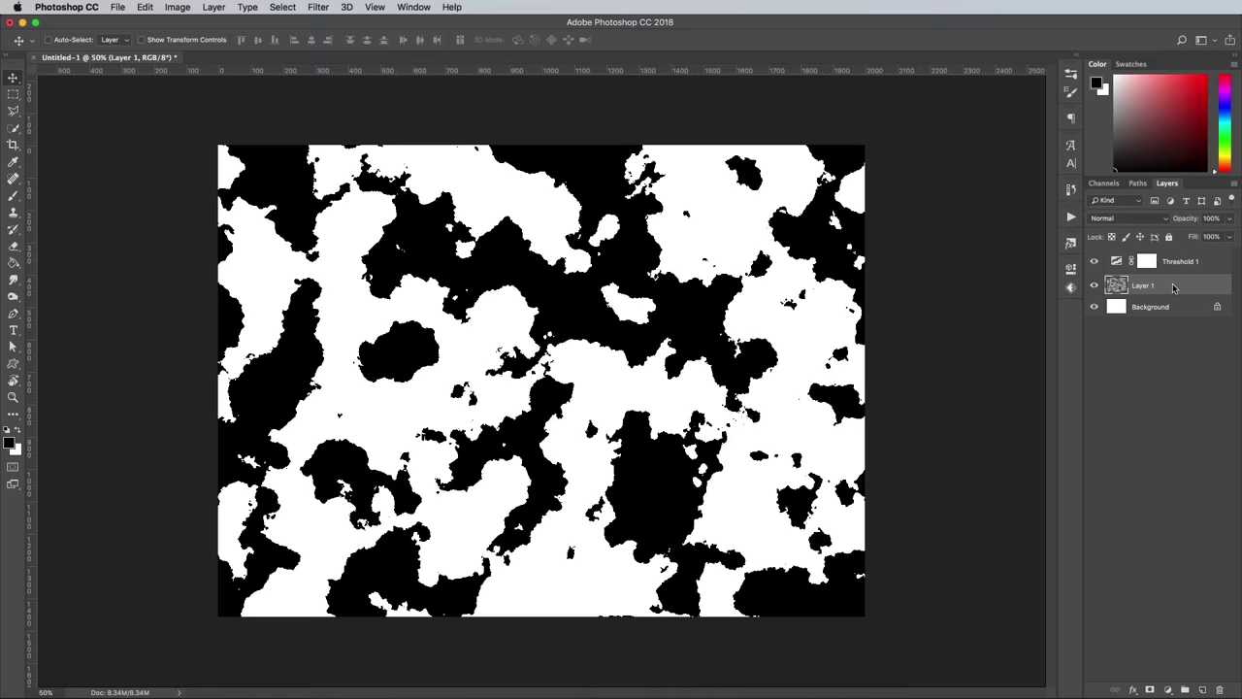
# Add Layer 2 and set up a soft Brush at 200 px with 0% hardness.
pyautogui.click(1202, 689)
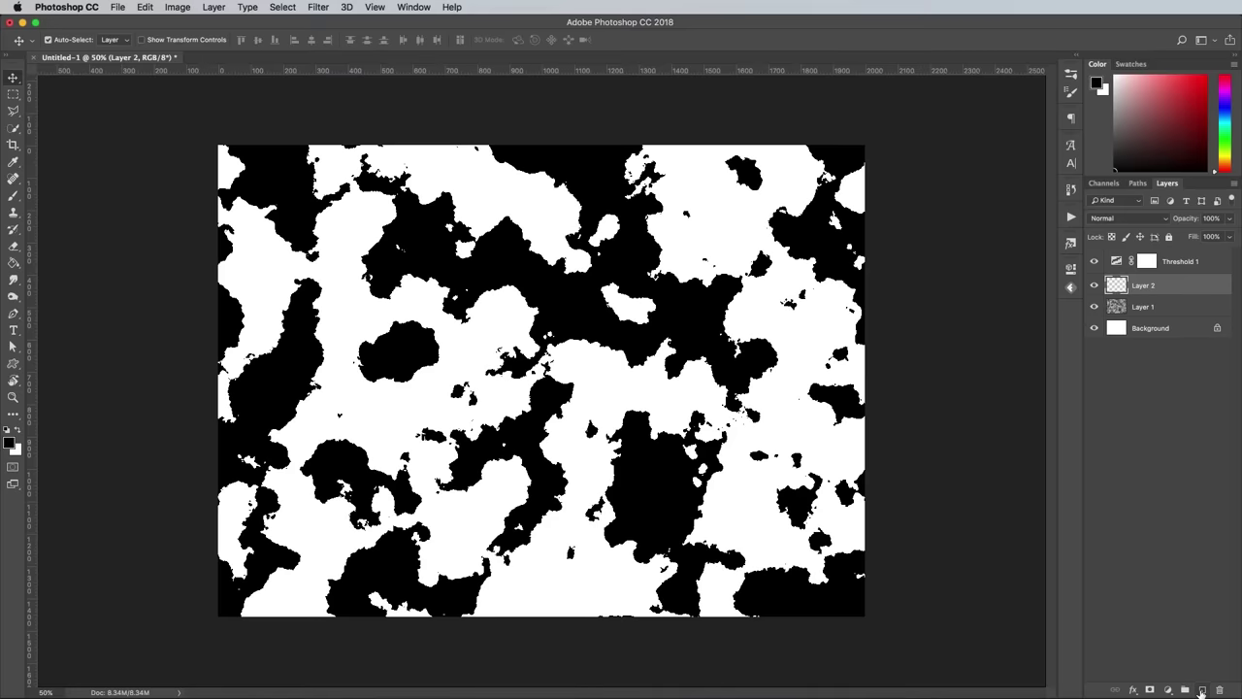
pyautogui.click(13, 197)
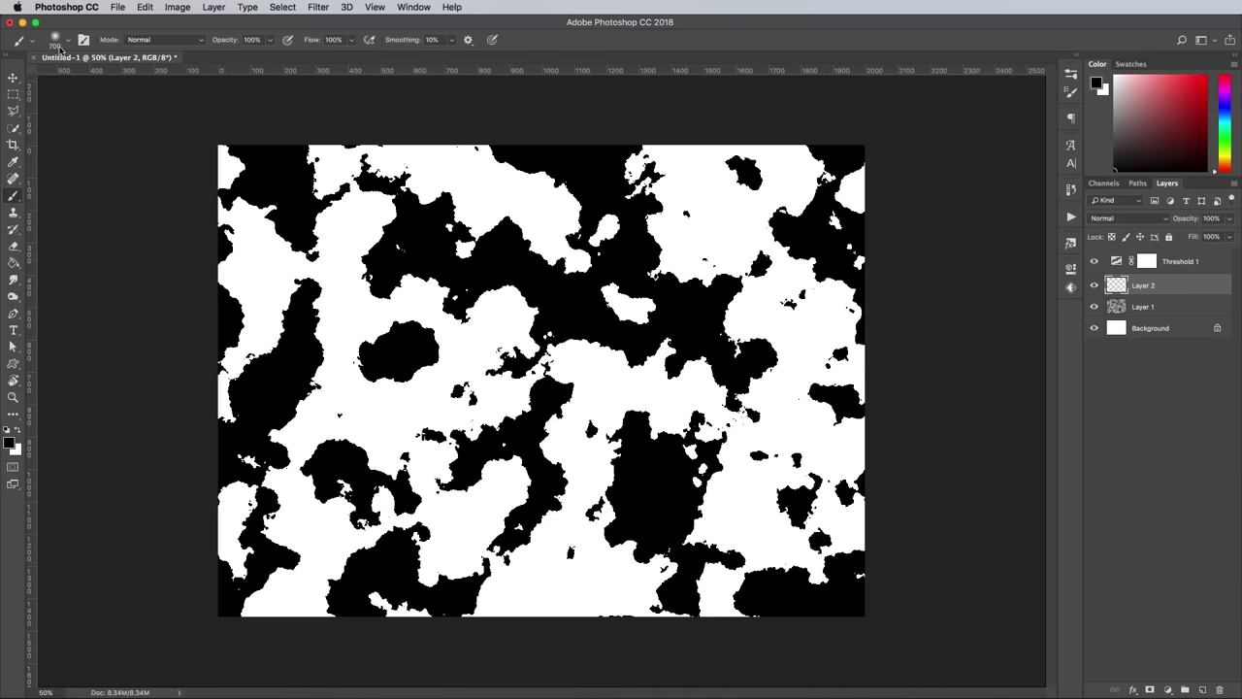
pyautogui.click(66, 42)
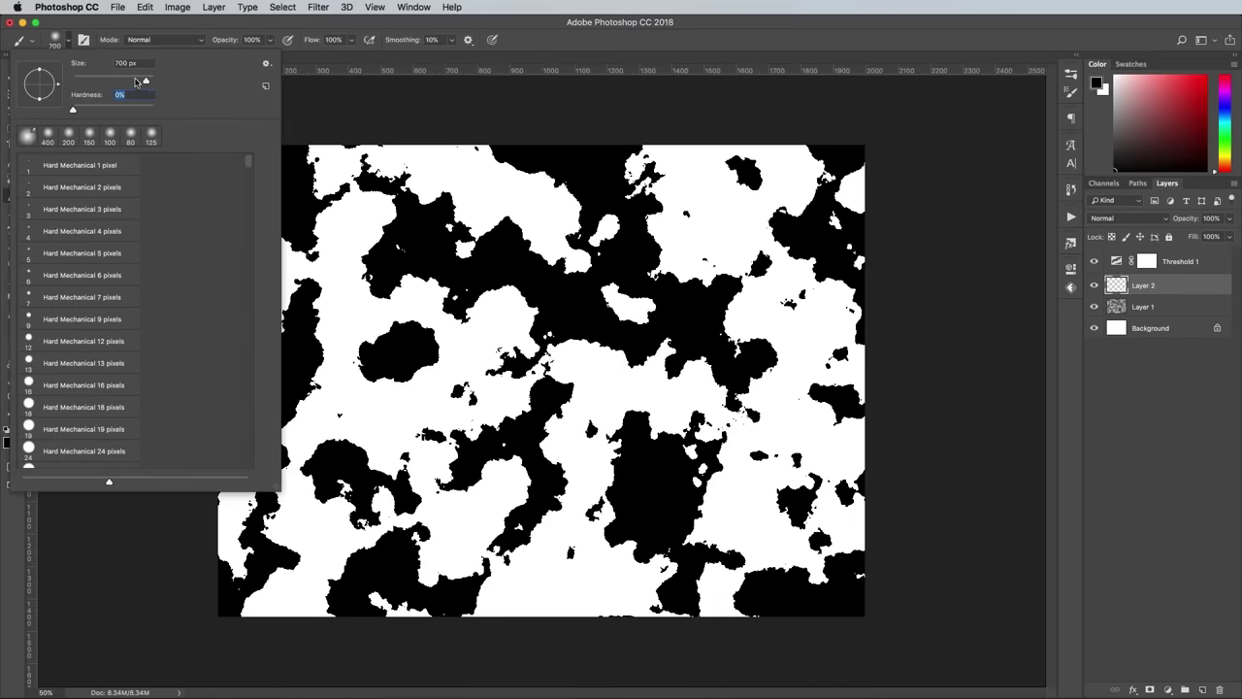
pyautogui.moveTo(136, 81); pyautogui.dragTo(129, 83)
pyautogui.click(563, 47)
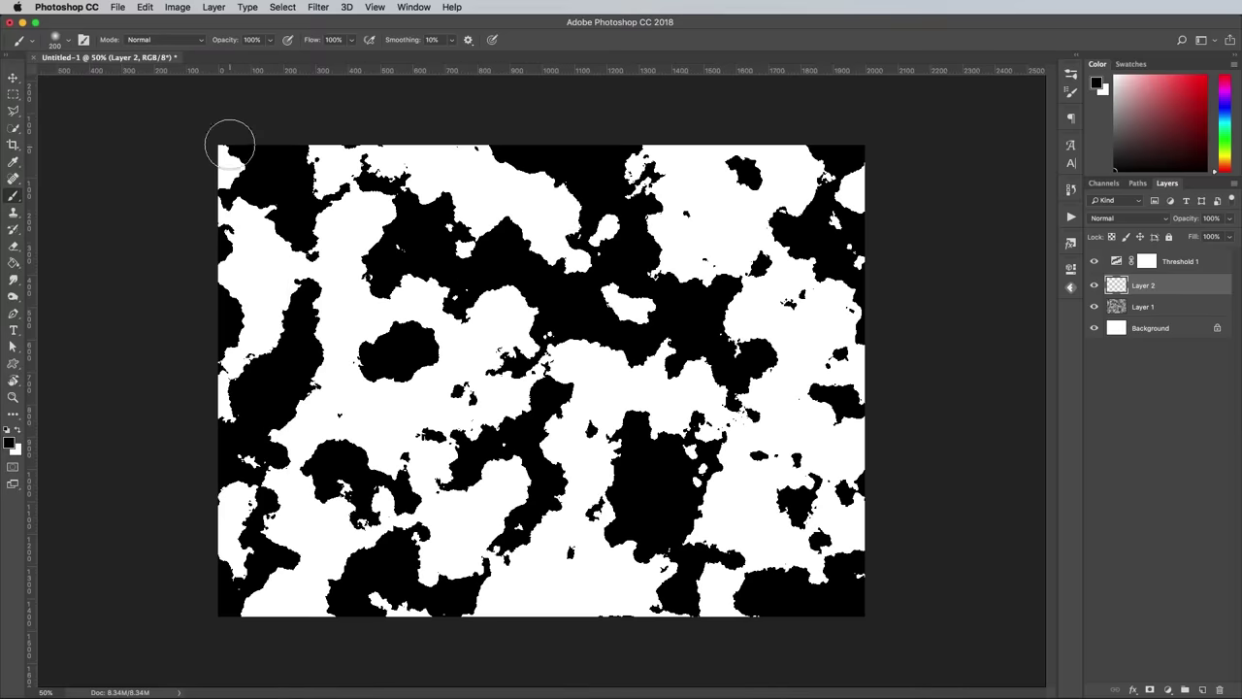
# Paint black ocean along the left edge and white over interior gaps to join the land.
pyautogui.moveTo(230, 143)
pyautogui.mouseDown()
pyautogui.moveTo(189, 226)
pyautogui.moveTo(202, 214)
pyautogui.moveTo(197, 524)
pyautogui.moveTo(465, 644)
pyautogui.moveTo(543, 607)
pyautogui.moveTo(728, 607)
pyautogui.moveTo(858, 416)
pyautogui.moveTo(838, 233)
pyautogui.moveTo(608, 151)
pyautogui.moveTo(394, 145)
pyautogui.moveTo(246, 254)
pyautogui.mouseUp()
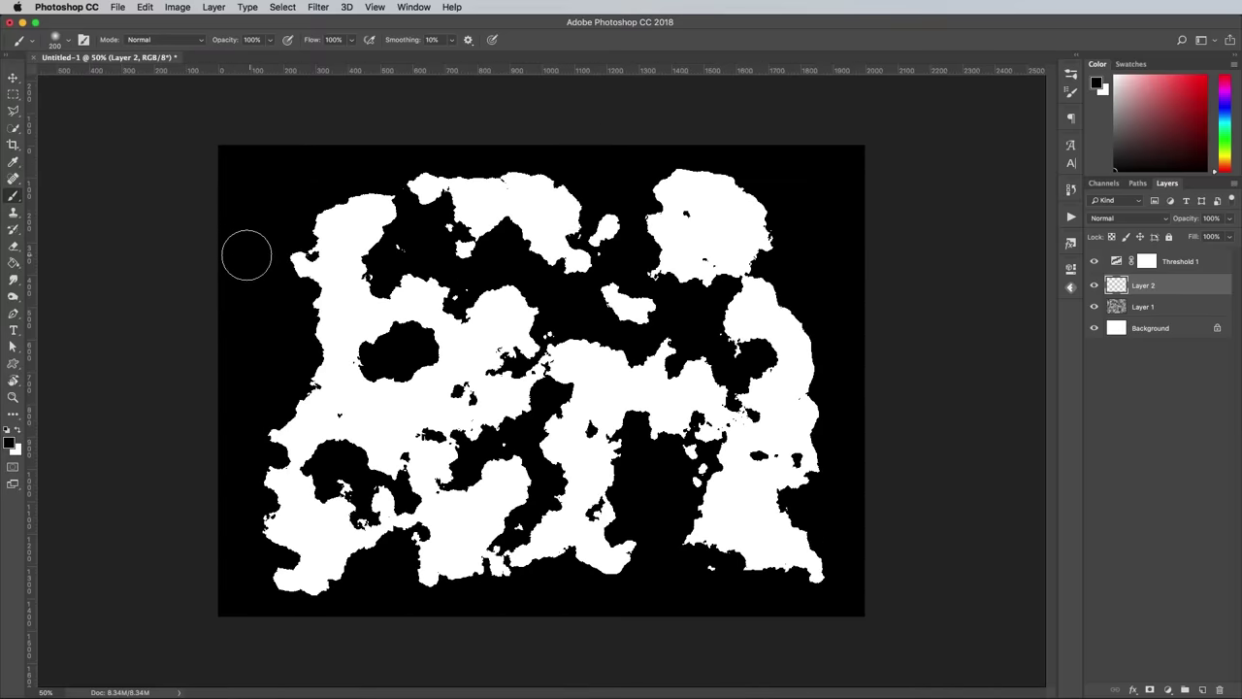
pyautogui.click(17, 430)
pyautogui.moveTo(325, 475)
pyautogui.mouseDown()
pyautogui.moveTo(355, 505)
pyautogui.moveTo(499, 463)
pyautogui.moveTo(556, 415)
pyautogui.moveTo(748, 416)
pyautogui.moveTo(791, 452)
pyautogui.mouseUp()
pyautogui.press('[')
pyautogui.press('[')
pyautogui.moveTo(571, 366)
pyautogui.mouseDown()
pyautogui.moveTo(723, 306)
pyautogui.moveTo(759, 369)
pyautogui.mouseUp()
pyautogui.click(462, 302)
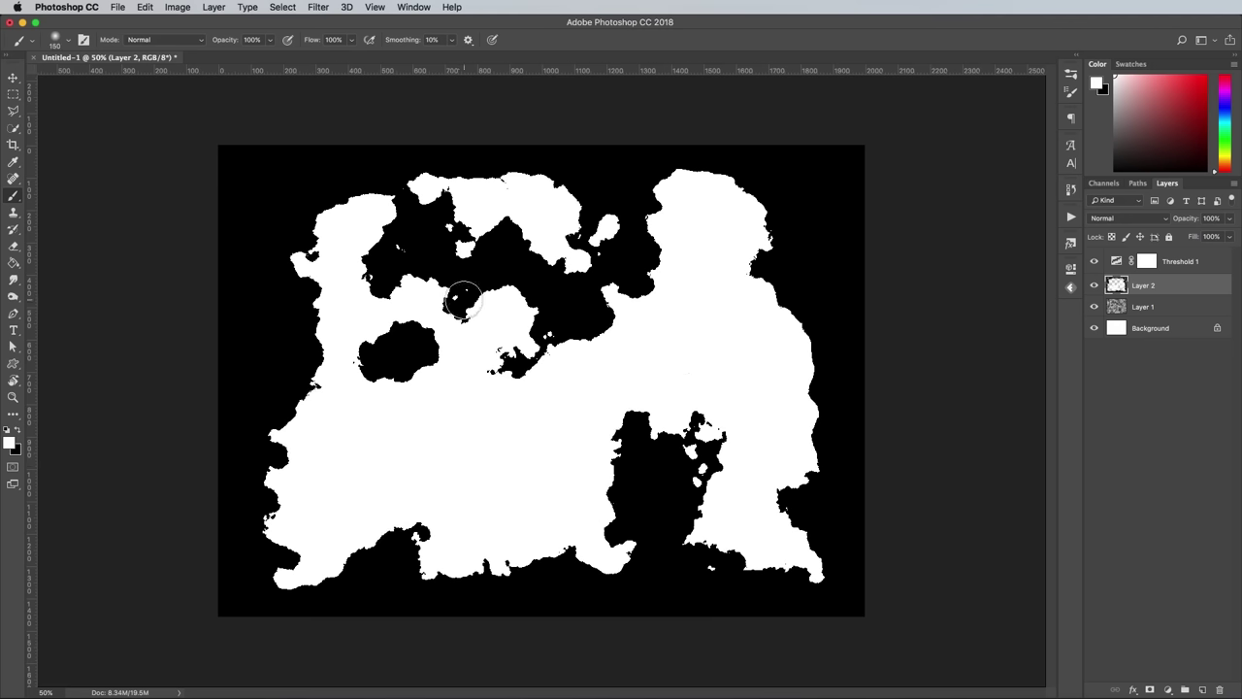
# Merge the cloud layer and Threshold 1 into a single Threshold 1 layer, checking its channels.
pyautogui.click(1173, 266)
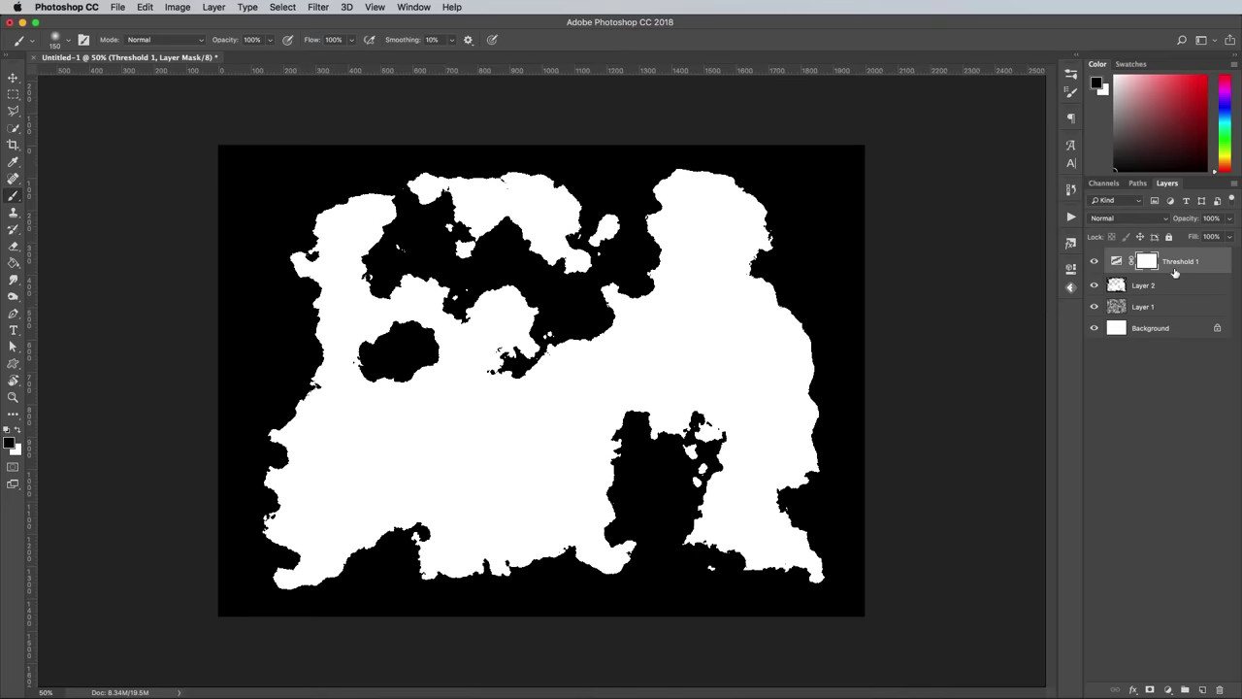
pyautogui.rightClick(1177, 309)
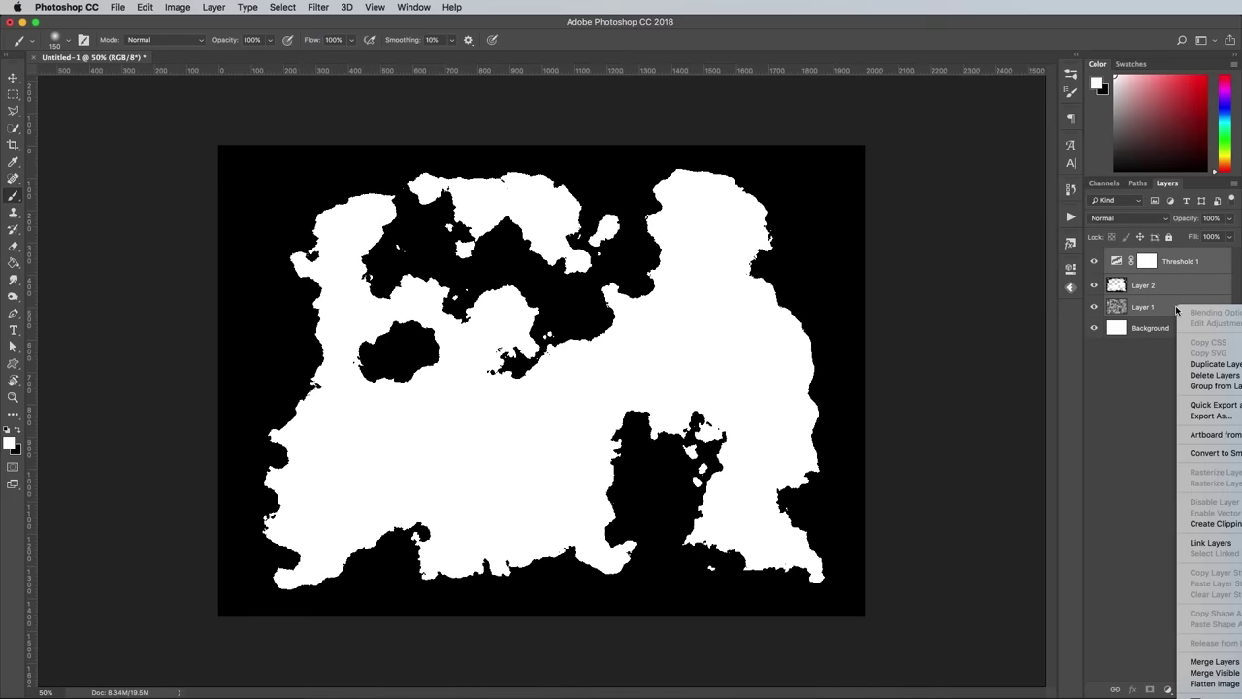
pyautogui.click(1236, 662)
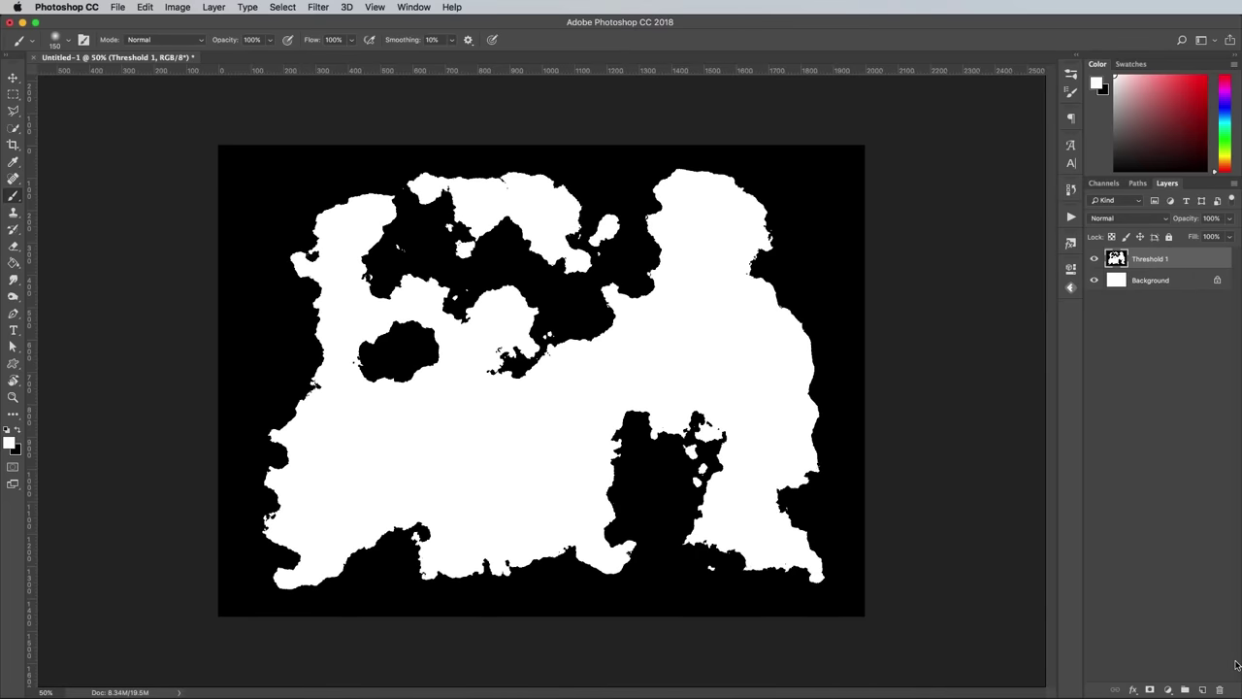
pyautogui.click(1104, 183)
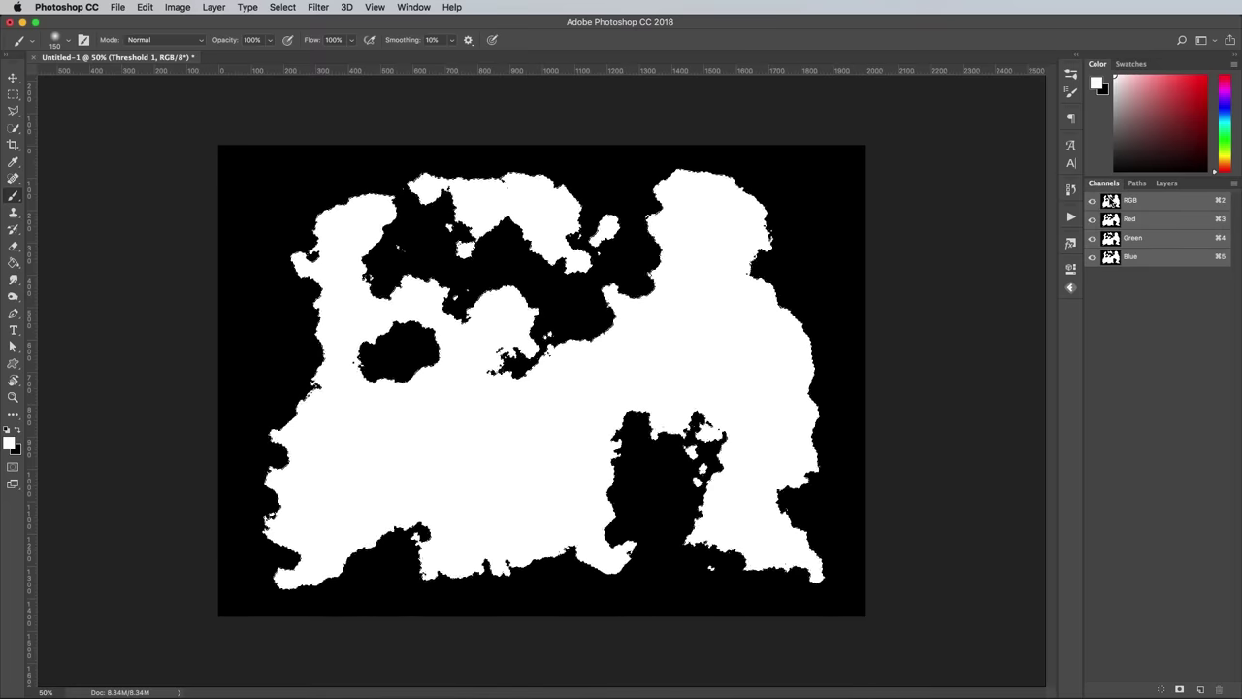
pyautogui.click(1166, 184)
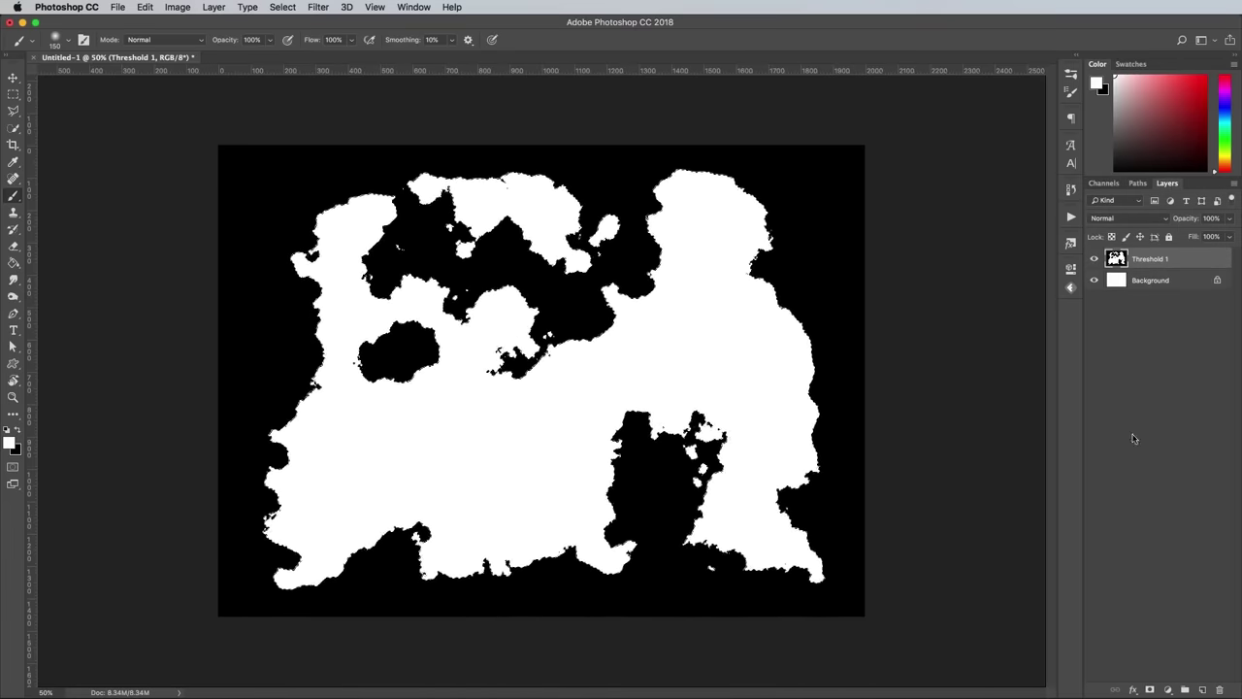
# Fill the land selection on a new layer with olive green #929a5e and deselect.
pyautogui.click(1203, 689)
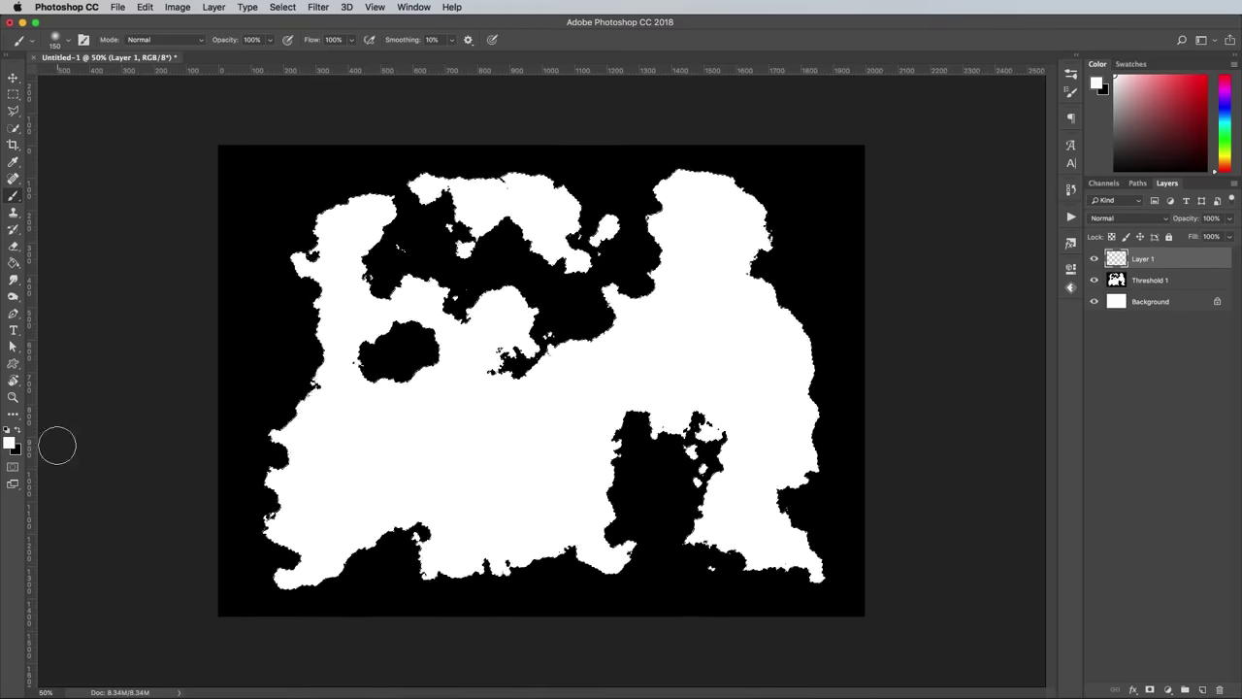
pyautogui.click(11, 442)
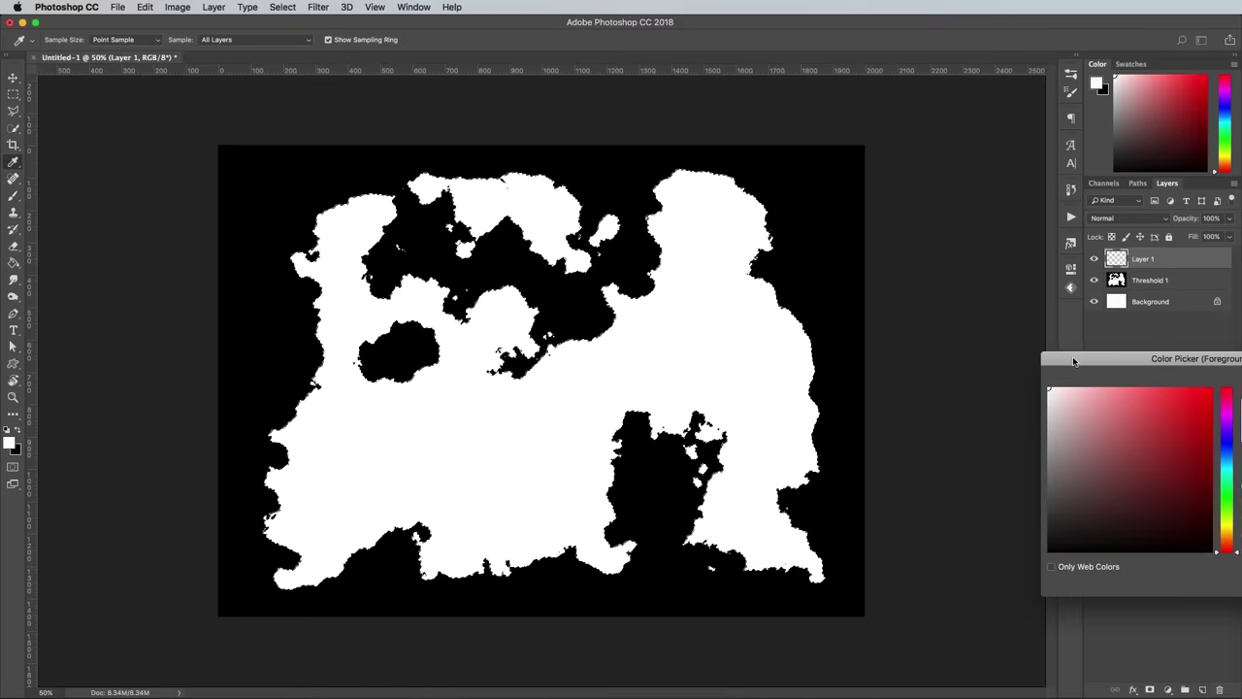
pyautogui.write('929a5e')
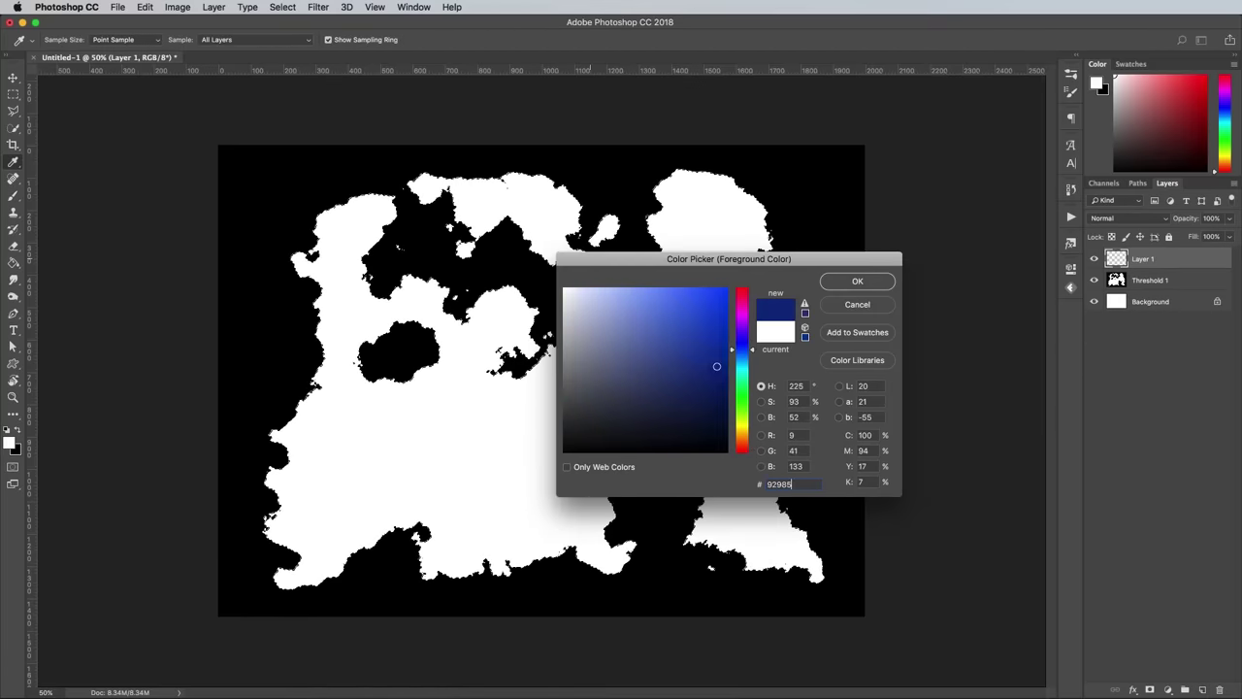
pyautogui.press('Return')
pyautogui.press('b')
pyautogui.hotkey('alt', 'BackSpace')
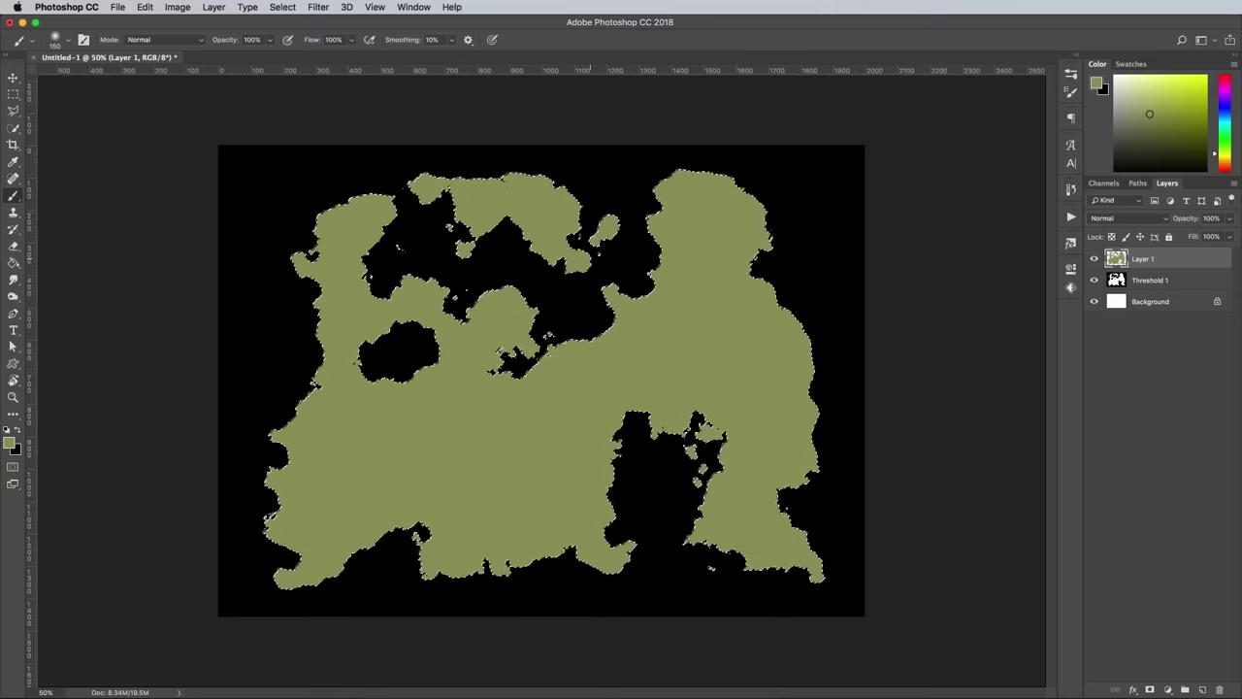
pyautogui.press('super+d')
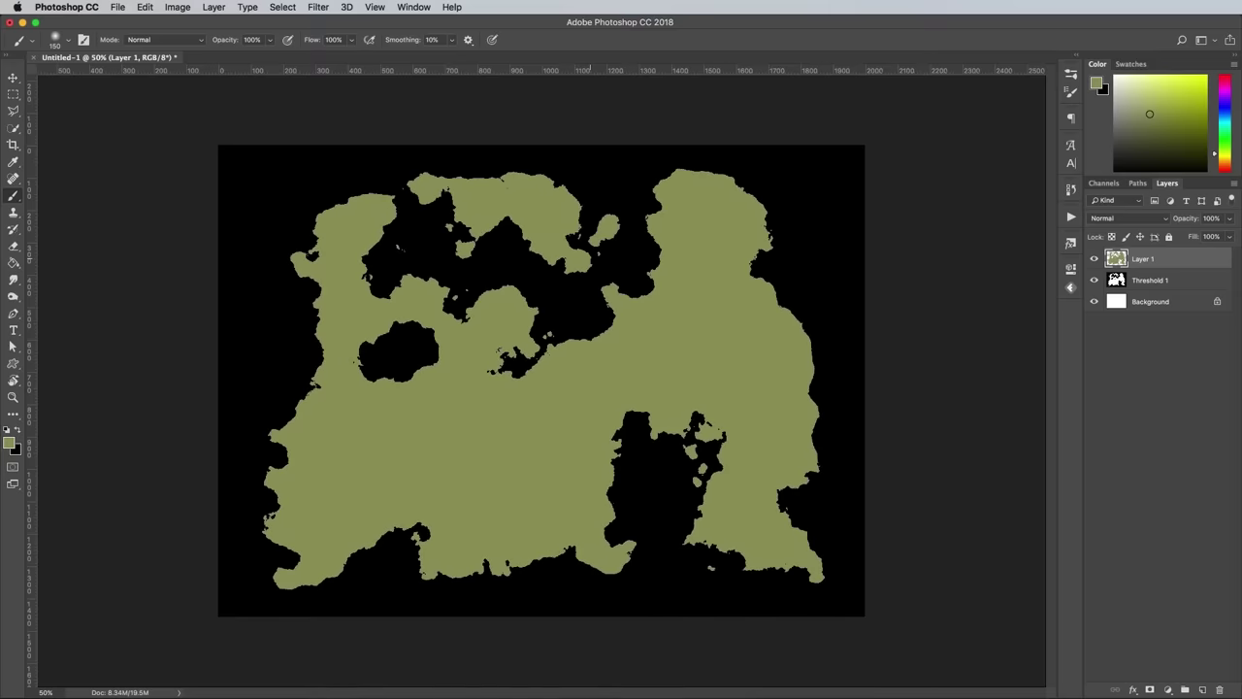
pyautogui.click(1149, 282)
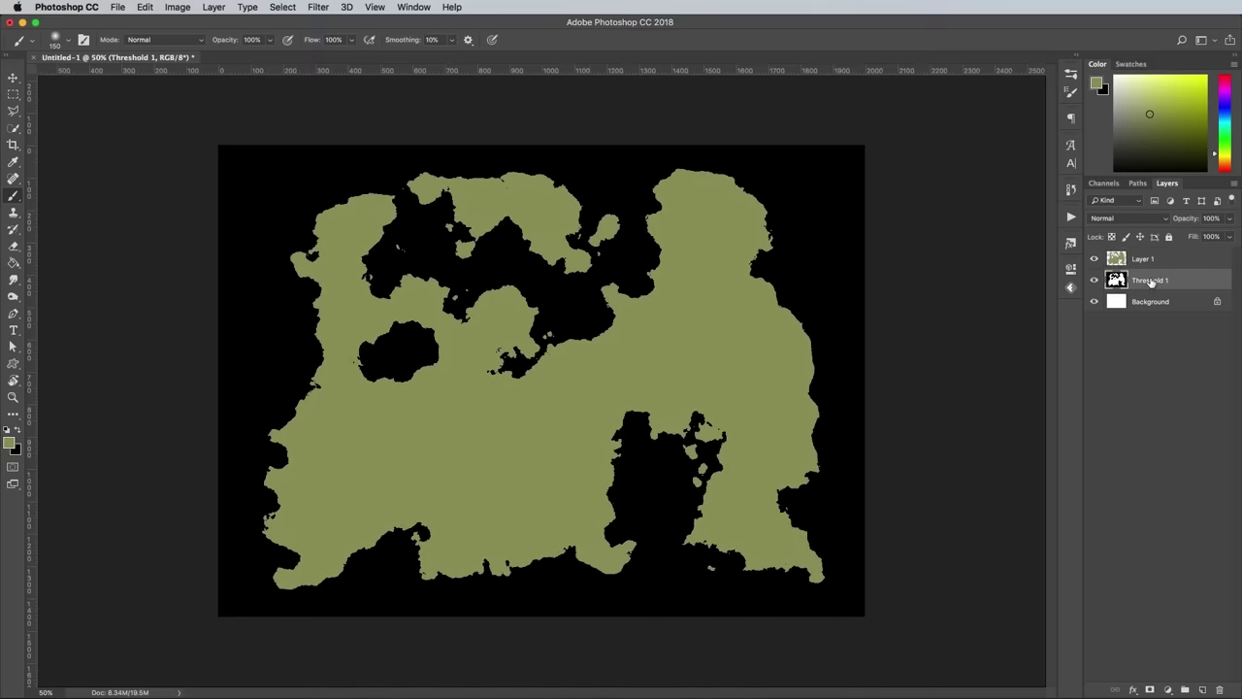
# Delete Threshold 1 and fill the Background with pale cream #e3e2c8.
pyautogui.press('BackSpace')
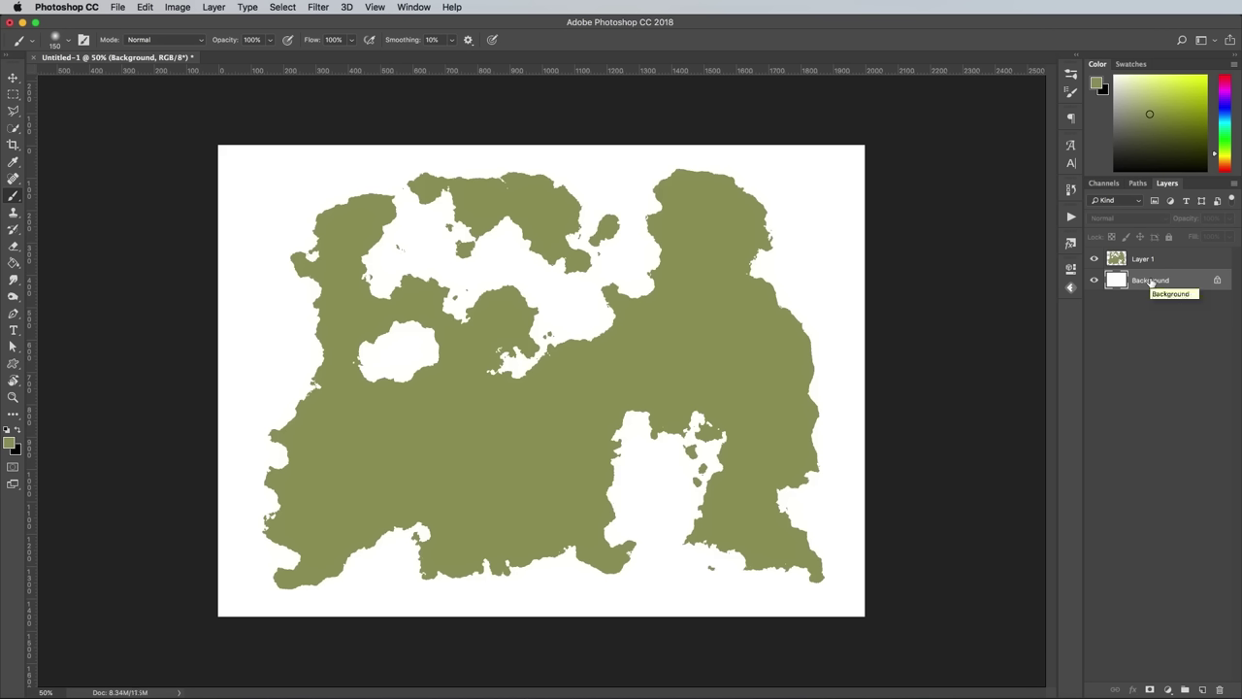
pyautogui.click(12, 444)
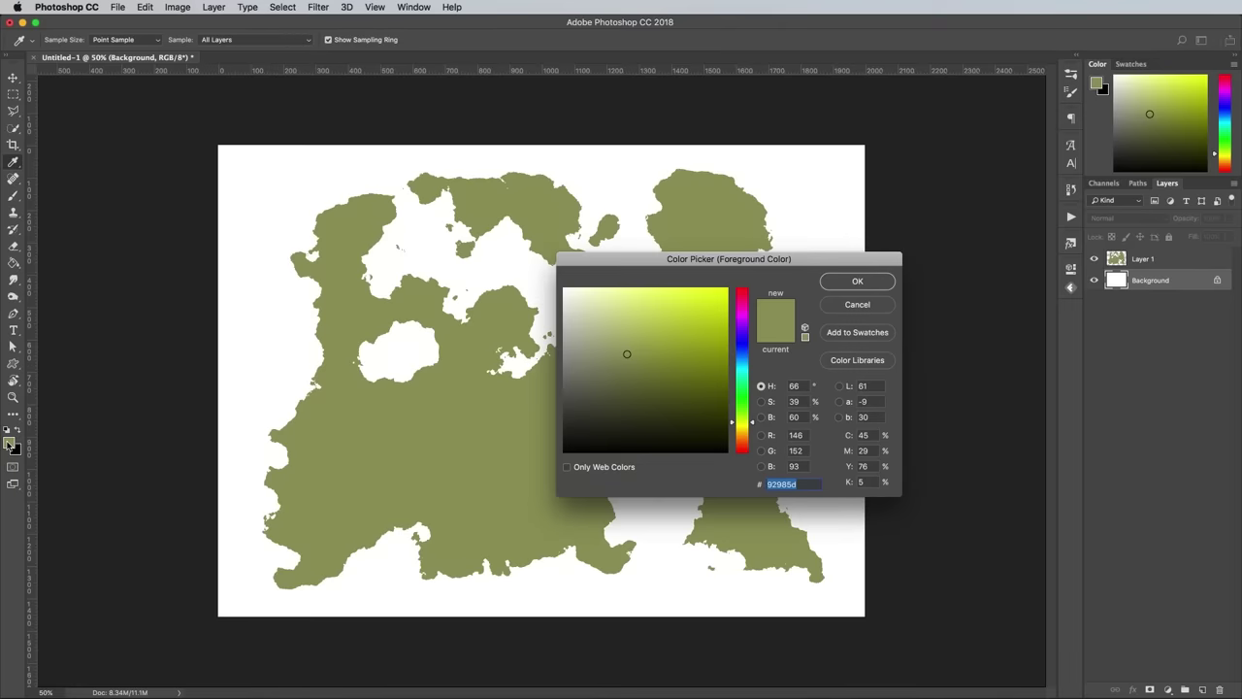
pyautogui.write('e3e2c8')
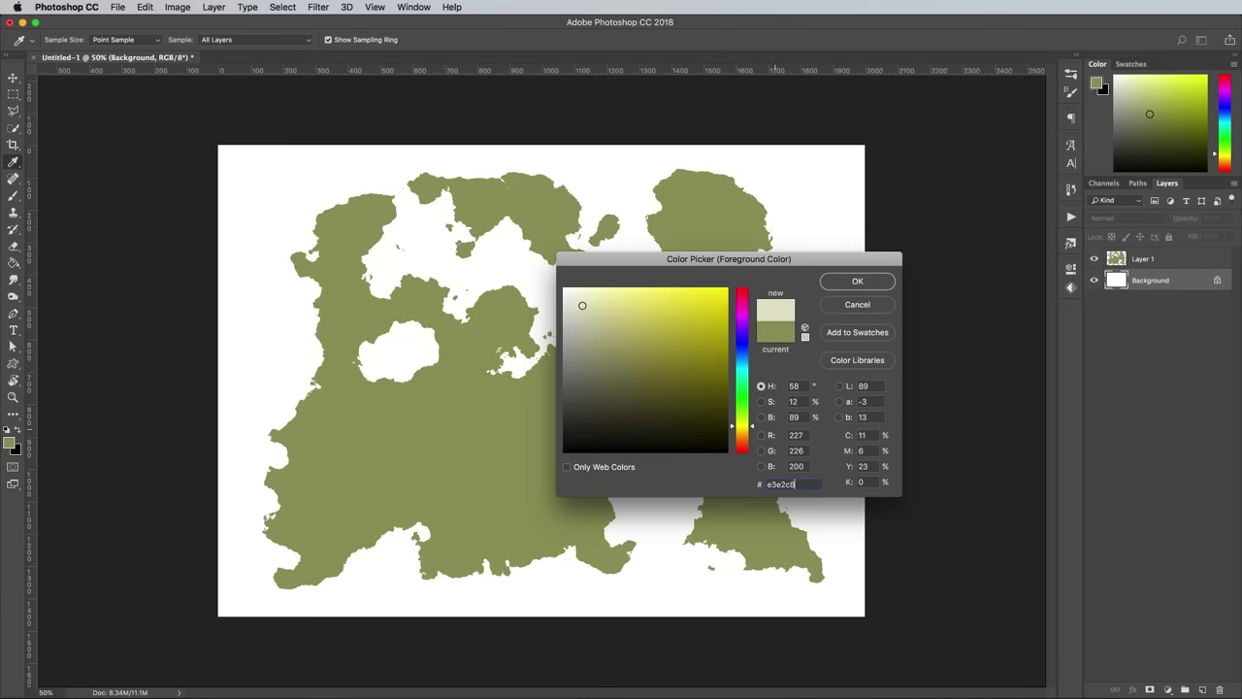
pyautogui.press('Return')
pyautogui.hotkey('alt', 'BackSpace')
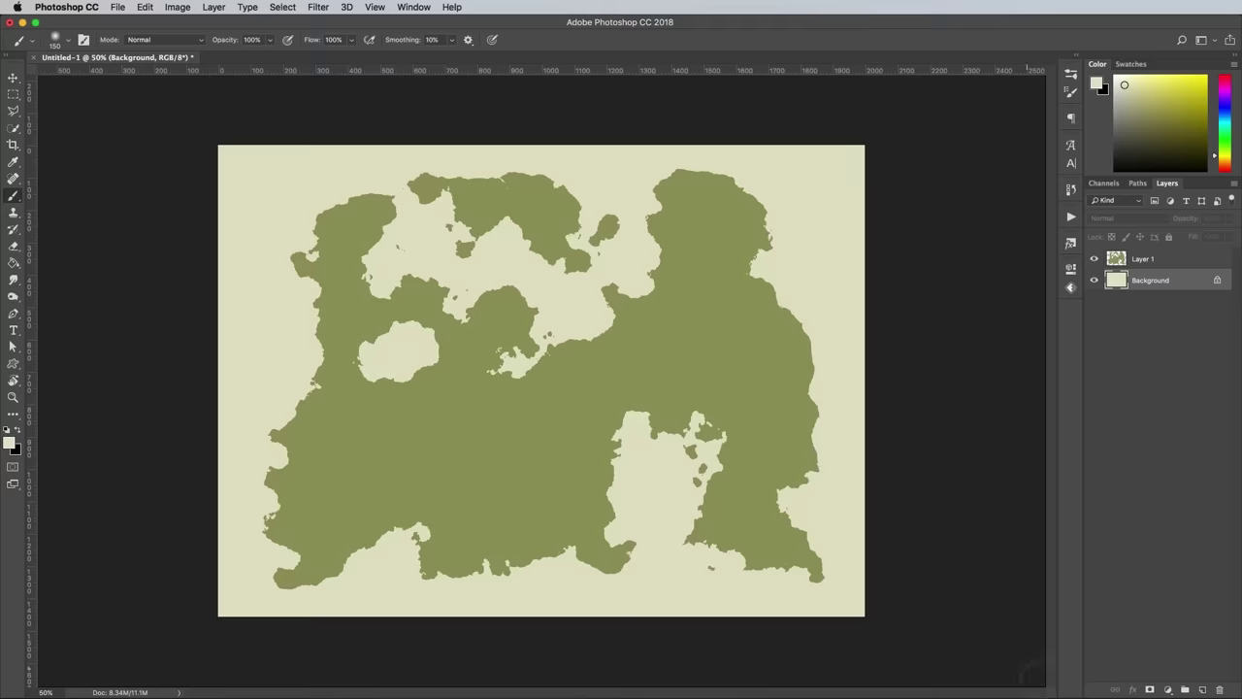
# Add Layer 2 and fill it with grey-teal #83a9a9.
pyautogui.click(1205, 689)
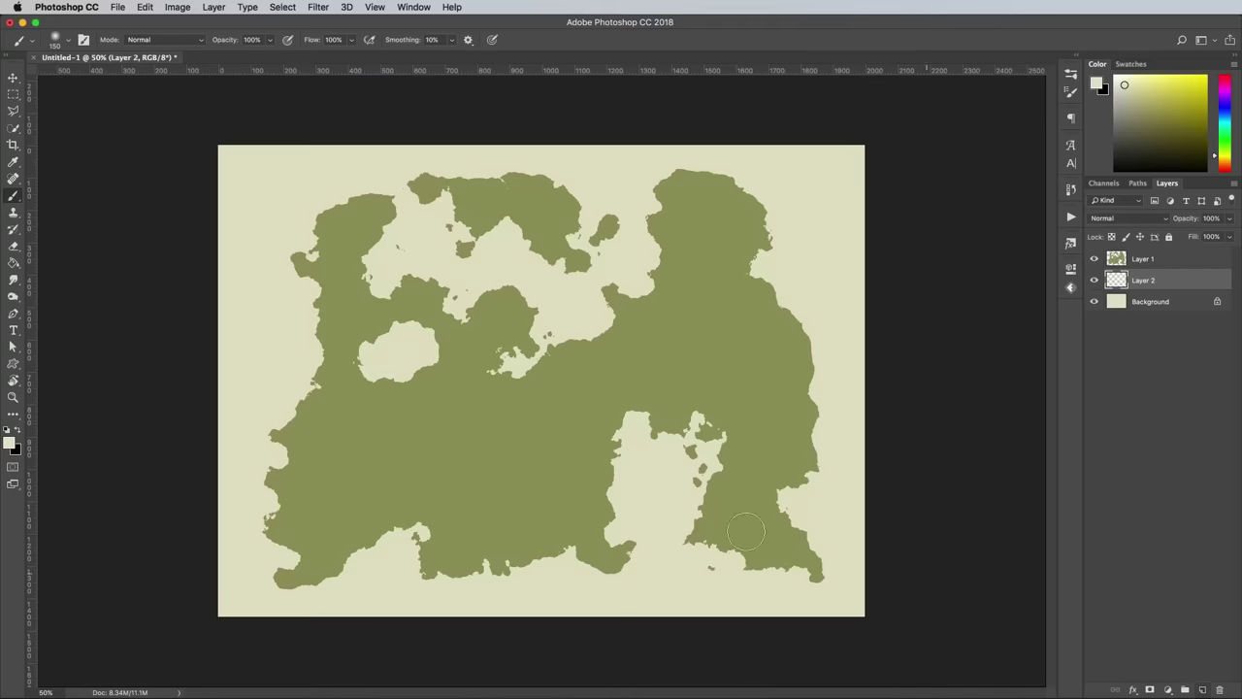
pyautogui.click(11, 443)
pyautogui.write('83a')
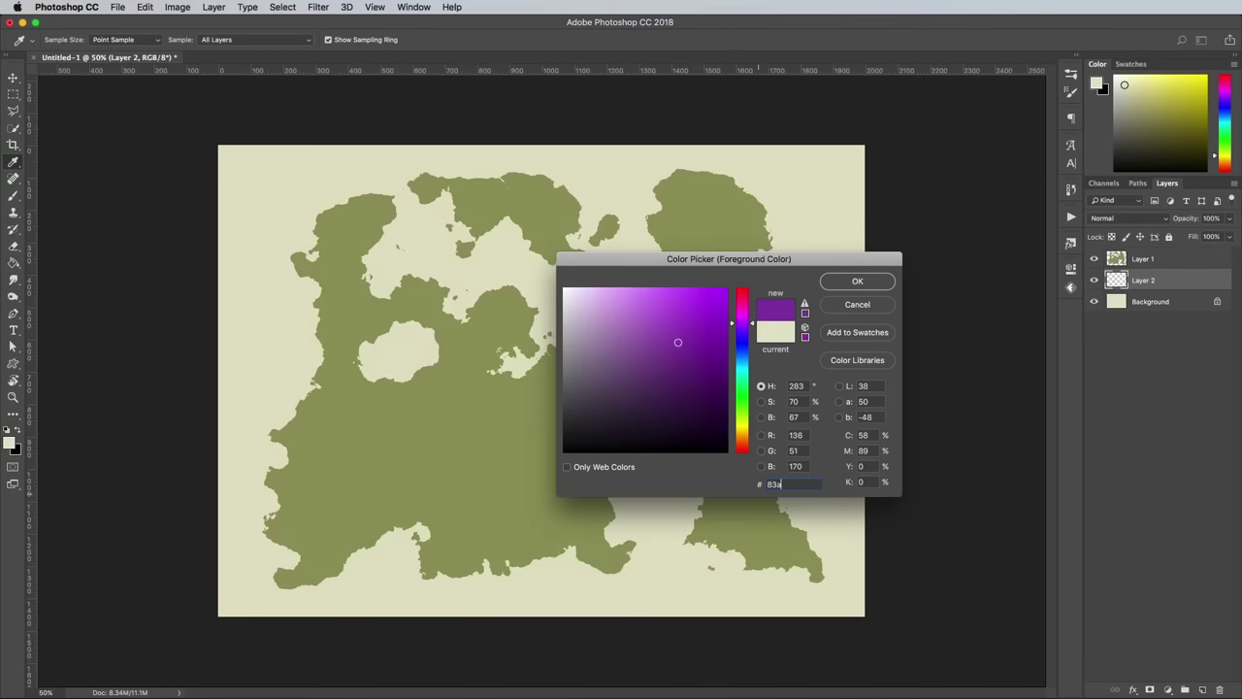
pyautogui.write('9a9')
pyautogui.press('Return')
pyautogui.hotkey('alt', 'BackSpace')
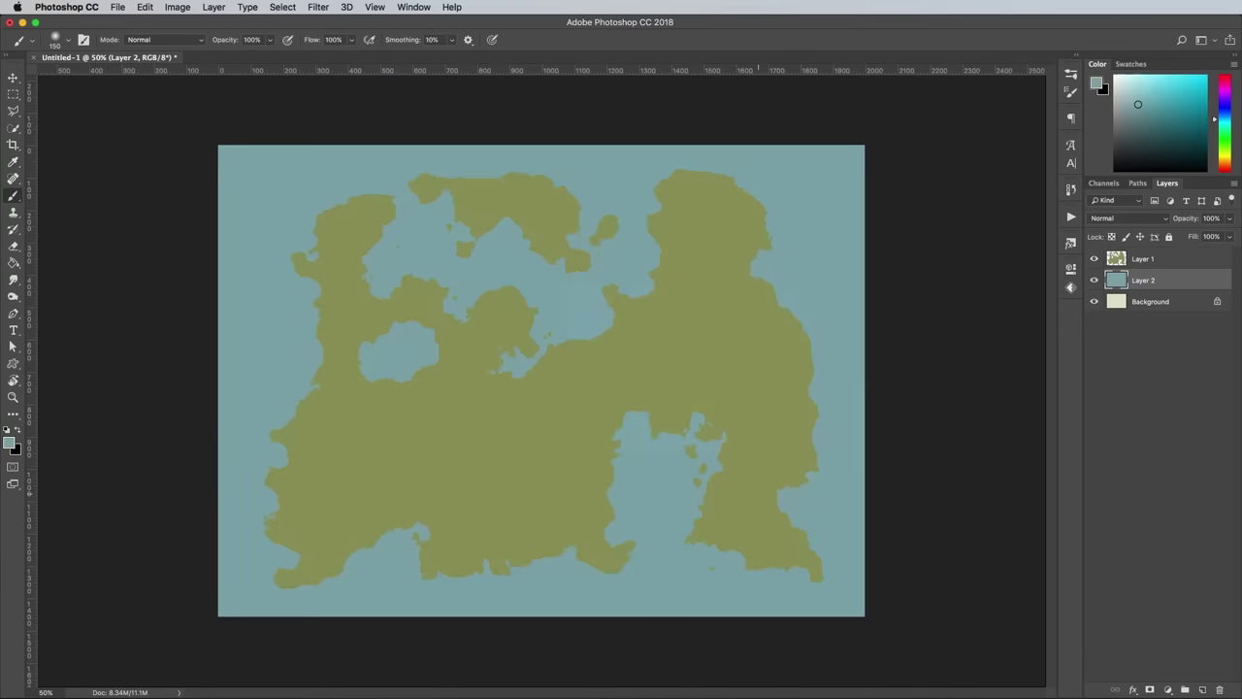
# Mask Layer 2 and paint with a 30% opacity, 300 px brush to fade the sea at the edges.
pyautogui.click(1152, 689)
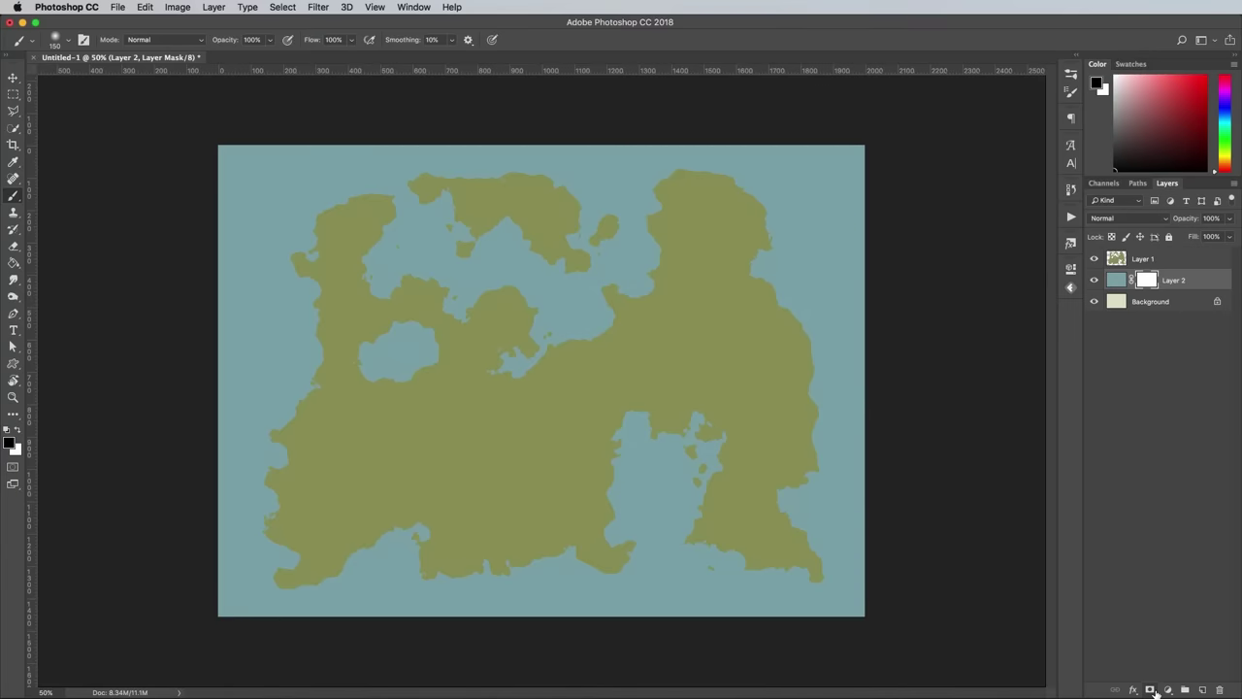
pyautogui.click(271, 40)
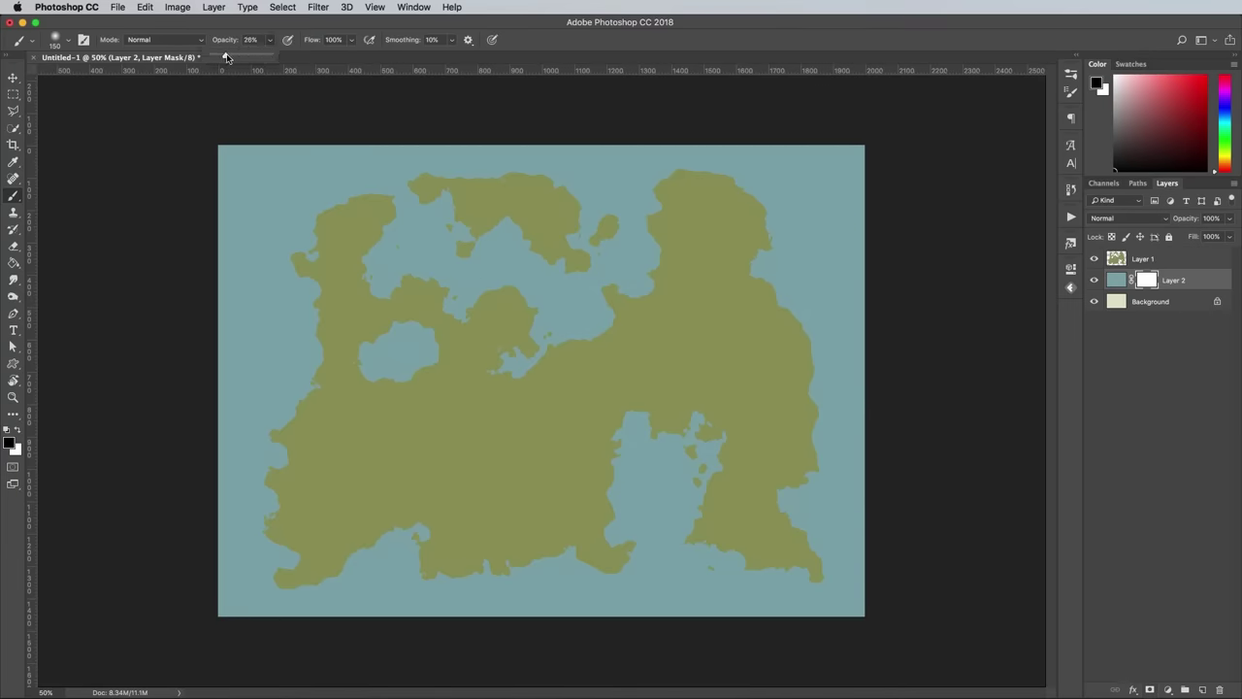
pyautogui.click(571, 29)
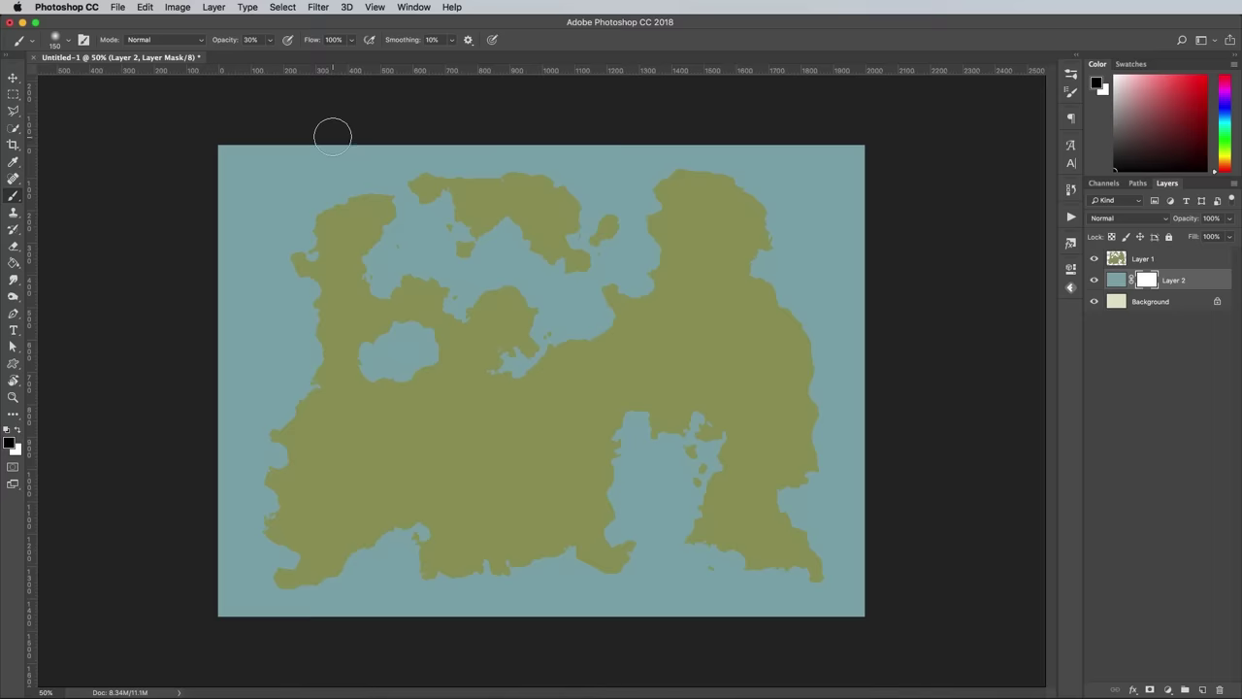
pyautogui.press(']')
pyautogui.press(']')
pyautogui.press(']')
pyautogui.press(']')
pyautogui.moveTo(258, 130)
pyautogui.mouseDown()
pyautogui.moveTo(218, 151)
pyautogui.moveTo(187, 225)
pyautogui.moveTo(256, 128)
pyautogui.moveTo(193, 220)
pyautogui.moveTo(211, 407)
pyautogui.moveTo(201, 228)
pyautogui.moveTo(243, 225)
pyautogui.moveTo(197, 581)
pyautogui.moveTo(341, 667)
pyautogui.moveTo(872, 620)
pyautogui.moveTo(906, 363)
pyautogui.moveTo(834, 145)
pyautogui.moveTo(380, 114)
pyautogui.moveTo(200, 292)
pyautogui.moveTo(220, 615)
pyautogui.moveTo(506, 653)
pyautogui.moveTo(697, 645)
pyautogui.moveTo(894, 439)
pyautogui.moveTo(669, 118)
pyautogui.moveTo(228, 372)
pyautogui.moveTo(562, 618)
pyautogui.moveTo(882, 247)
pyautogui.mouseUp()
pyautogui.press('x')
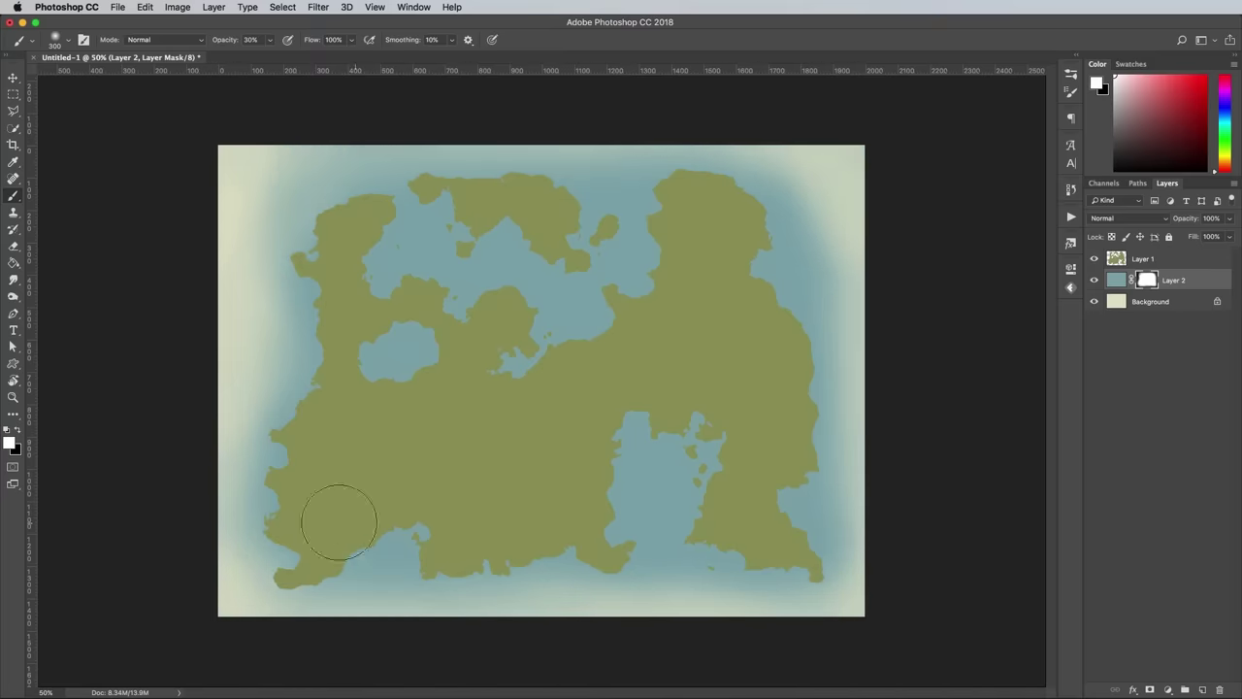
pyautogui.moveTo(291, 348); pyautogui.dragTo(266, 276)
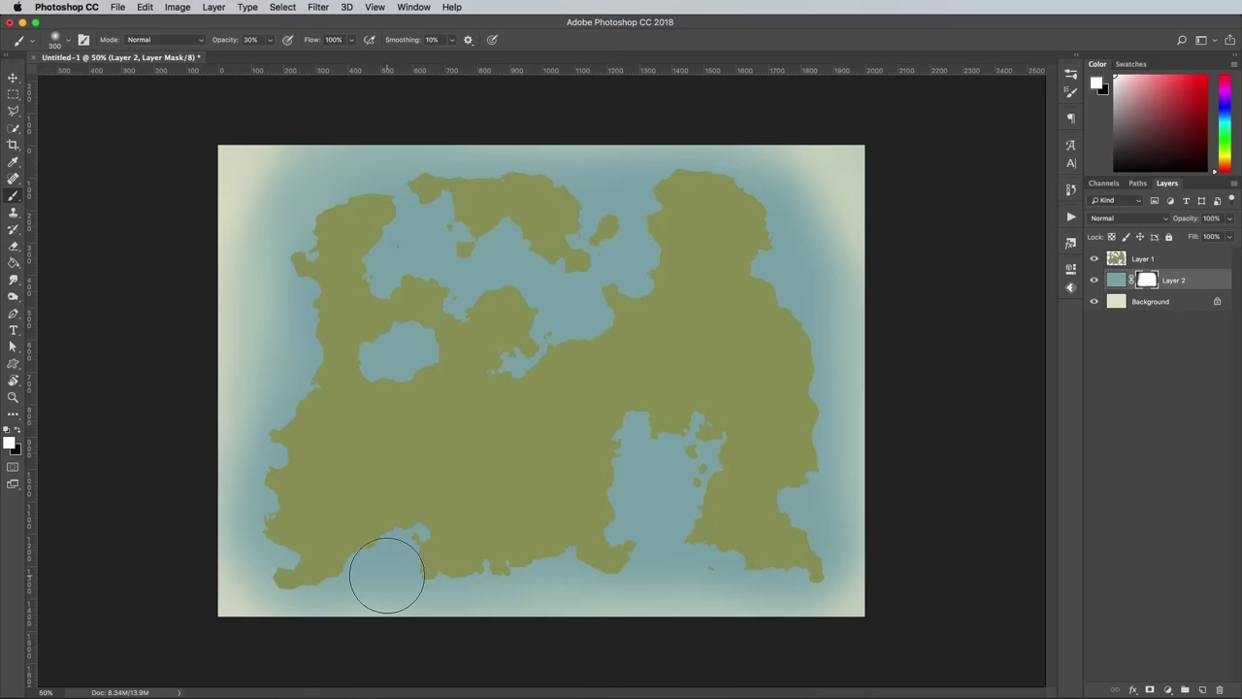
# Add Layer 3 and fill it with black-and-white Clouds followed by Difference Clouds.
pyautogui.click(1201, 689)
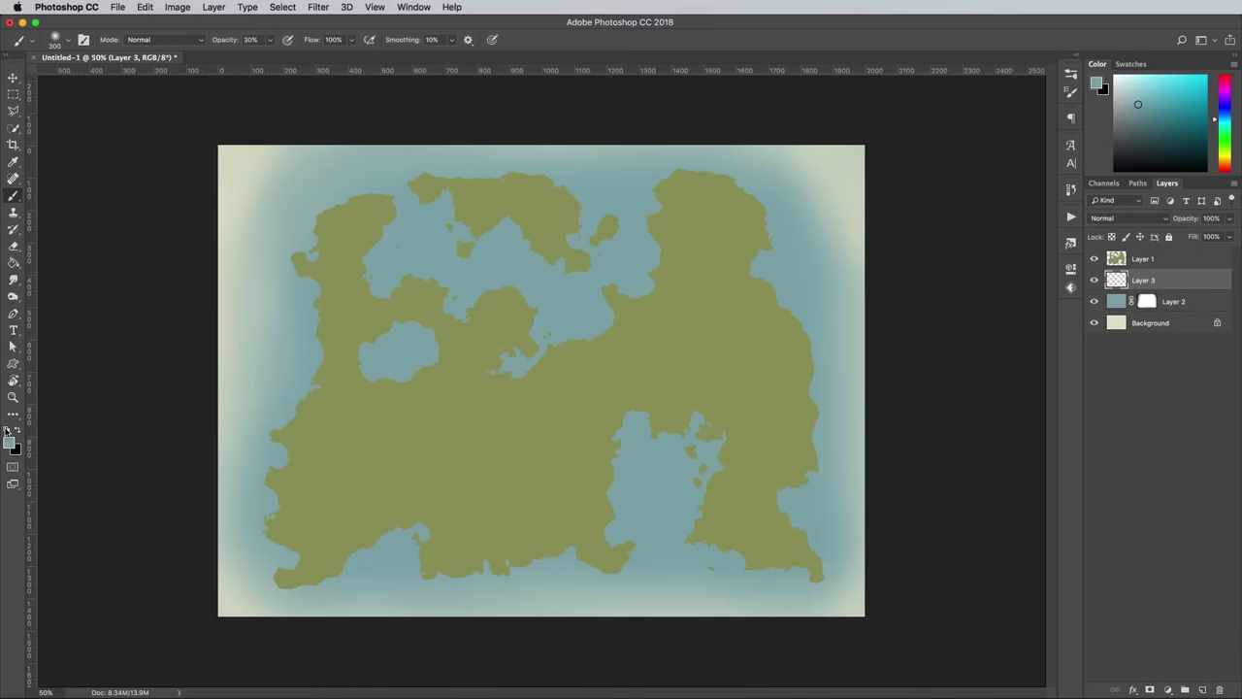
pyautogui.click(7, 430)
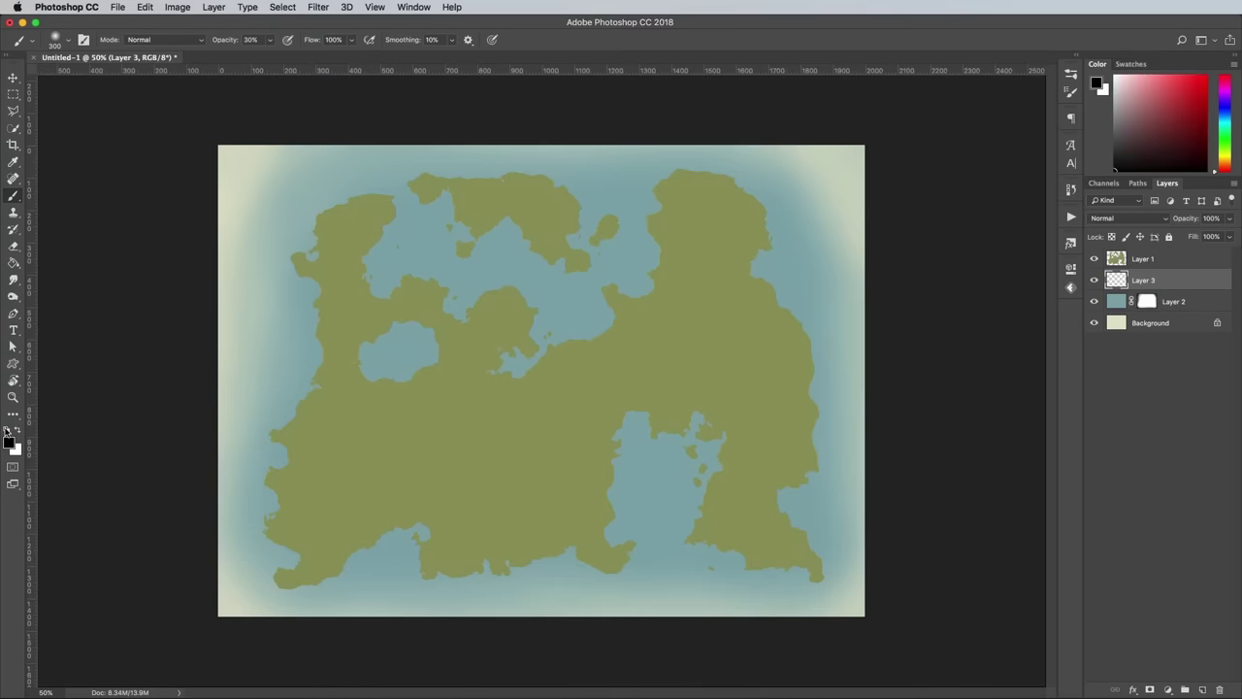
pyautogui.click(318, 6)
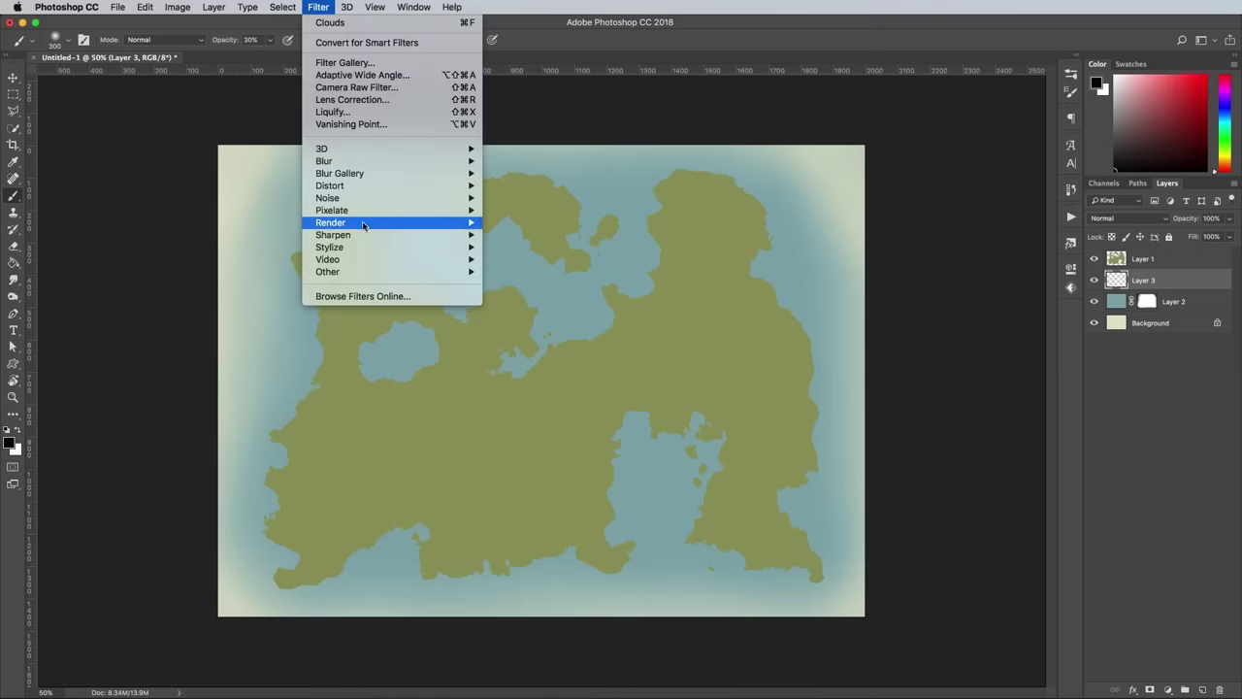
pyautogui.moveTo(366, 225)
pyautogui.click(518, 267)
pyautogui.click(320, 6)
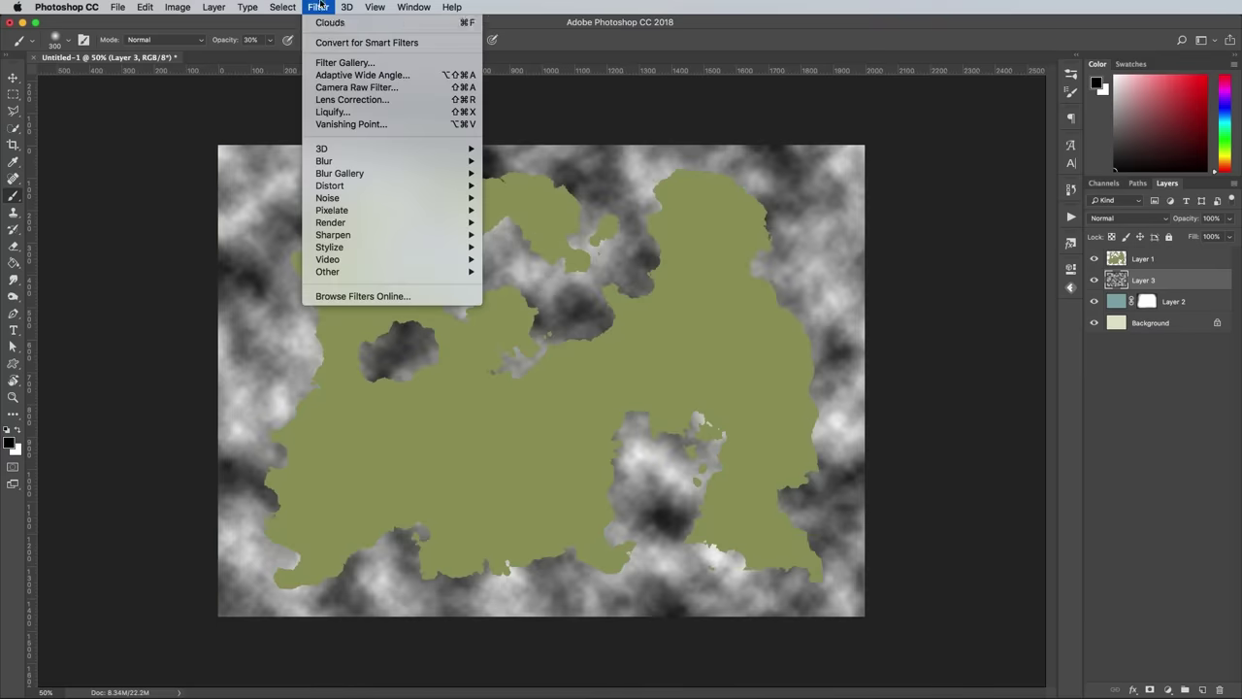
pyautogui.click(529, 280)
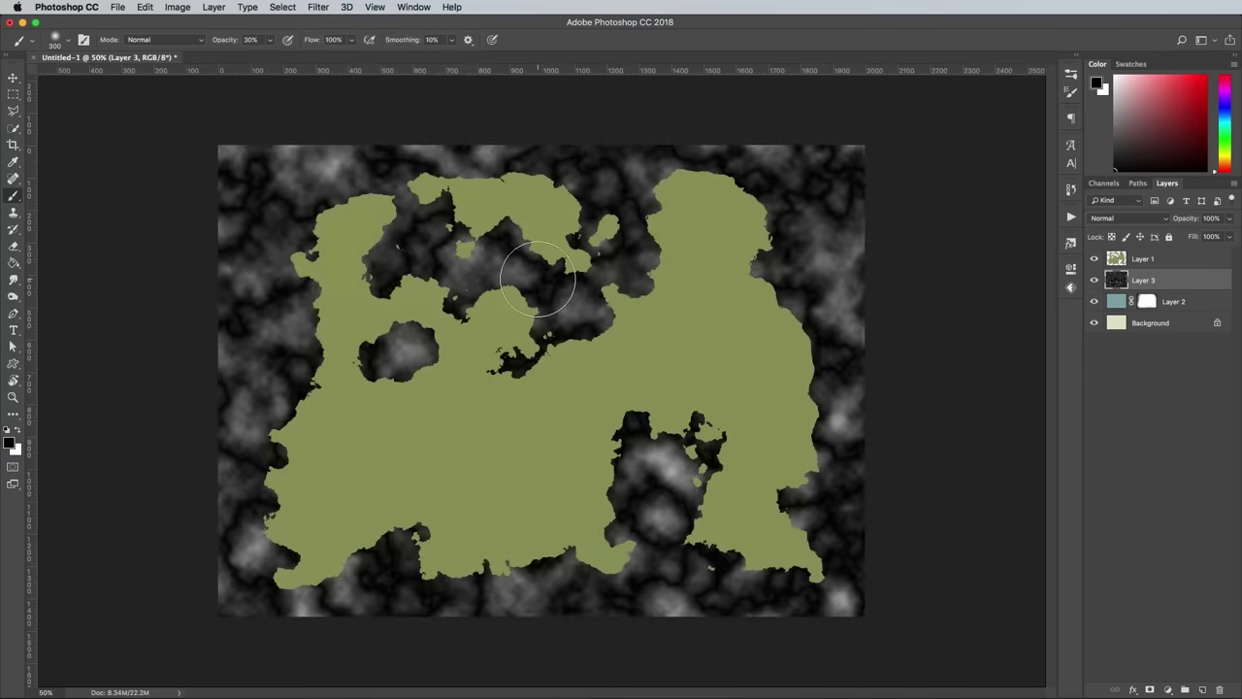
# Blend Layer 3 as Soft Light at 50% opacity and mask out parts with a 250 brush.
pyautogui.click(1110, 218)
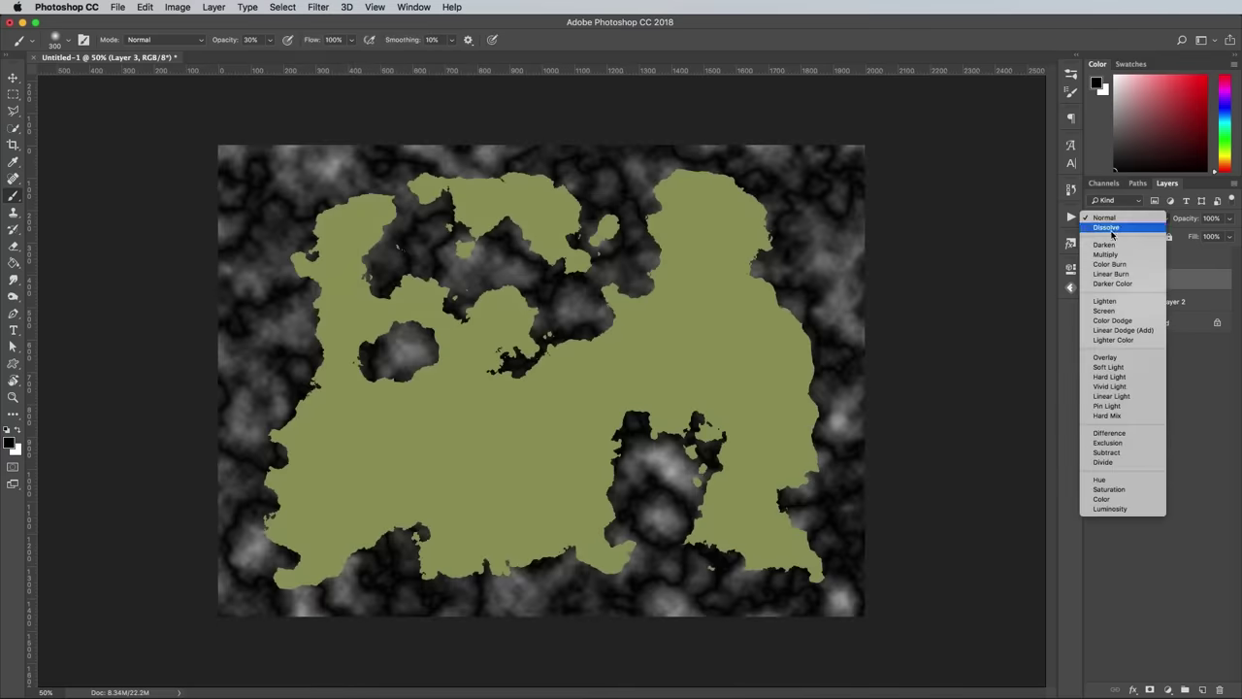
pyautogui.click(1121, 357)
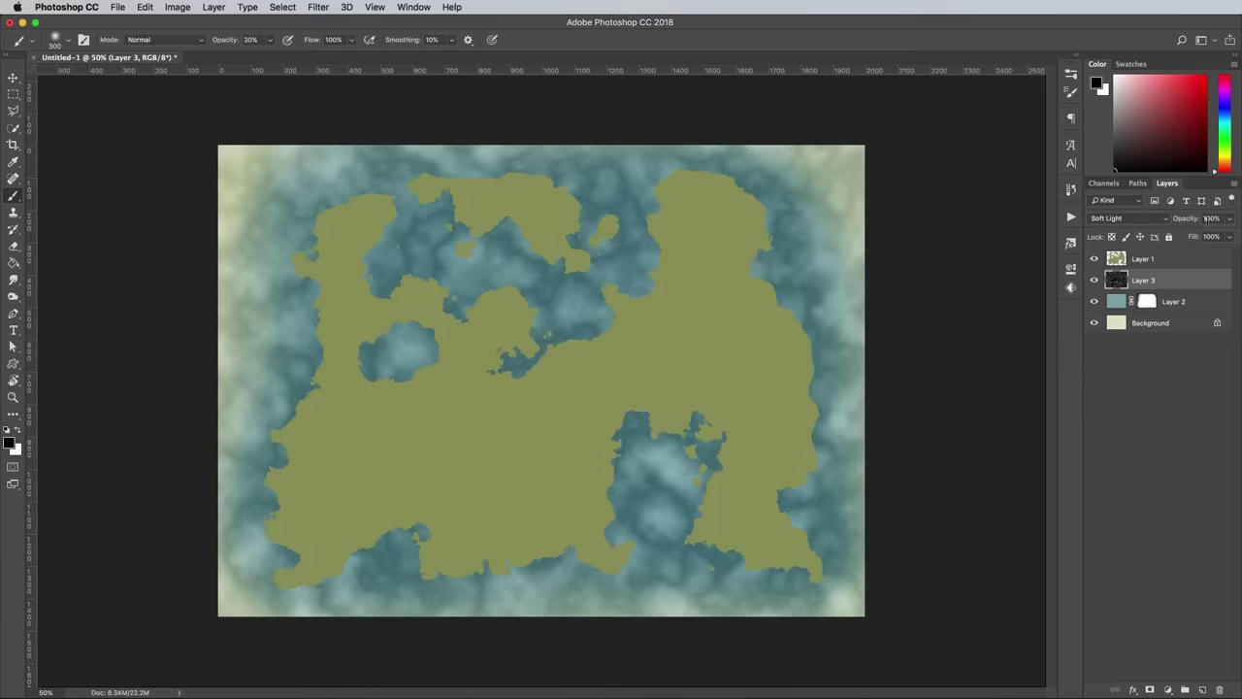
pyautogui.write('50')
pyautogui.press('Return')
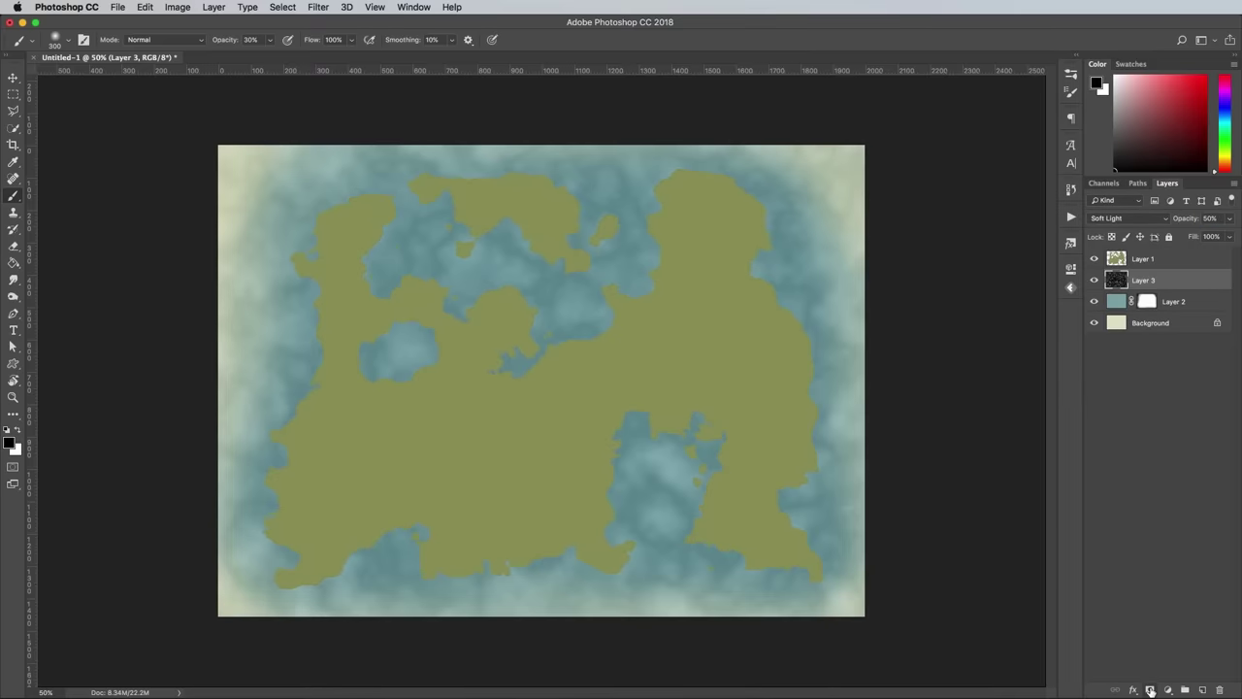
pyautogui.click(1150, 690)
pyautogui.press('x')
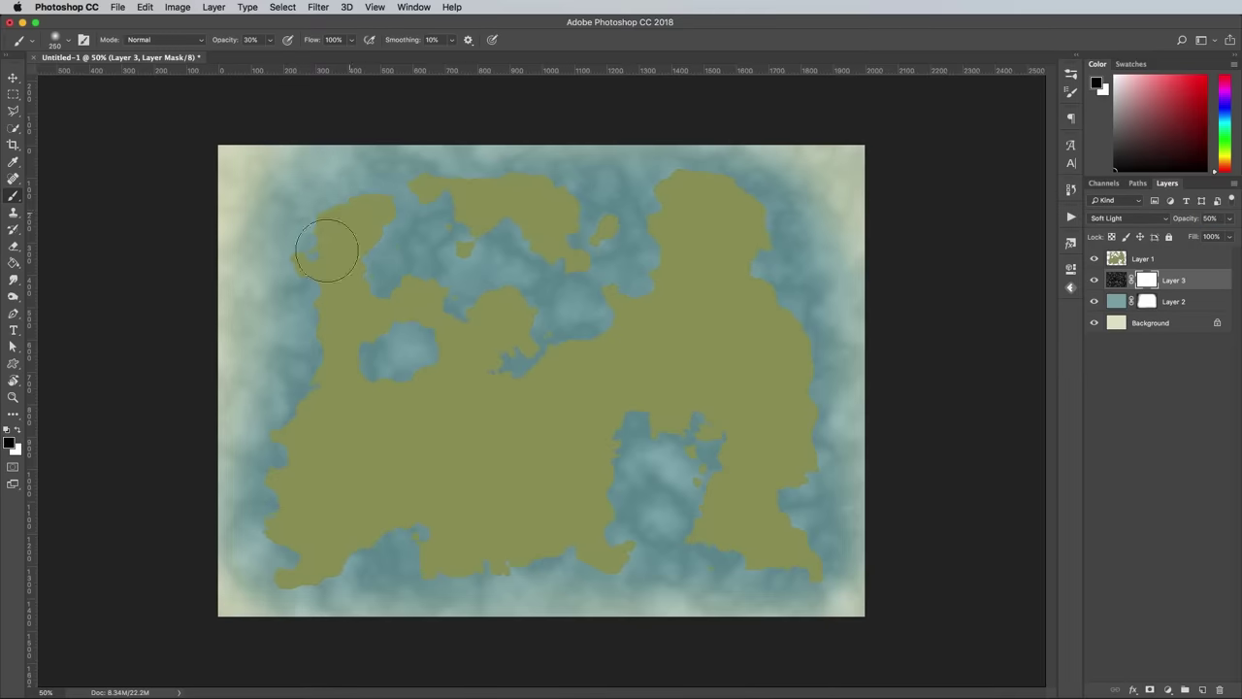
pyautogui.press('[')
pyautogui.moveTo(398, 380)
pyautogui.mouseDown()
pyautogui.moveTo(471, 304)
pyautogui.moveTo(434, 188)
pyautogui.moveTo(579, 231)
pyautogui.moveTo(301, 264)
pyautogui.moveTo(414, 532)
pyautogui.moveTo(611, 483)
pyautogui.moveTo(695, 521)
pyautogui.moveTo(787, 502)
pyautogui.moveTo(738, 201)
pyautogui.moveTo(638, 304)
pyautogui.moveTo(550, 229)
pyautogui.moveTo(635, 236)
pyautogui.mouseUp()
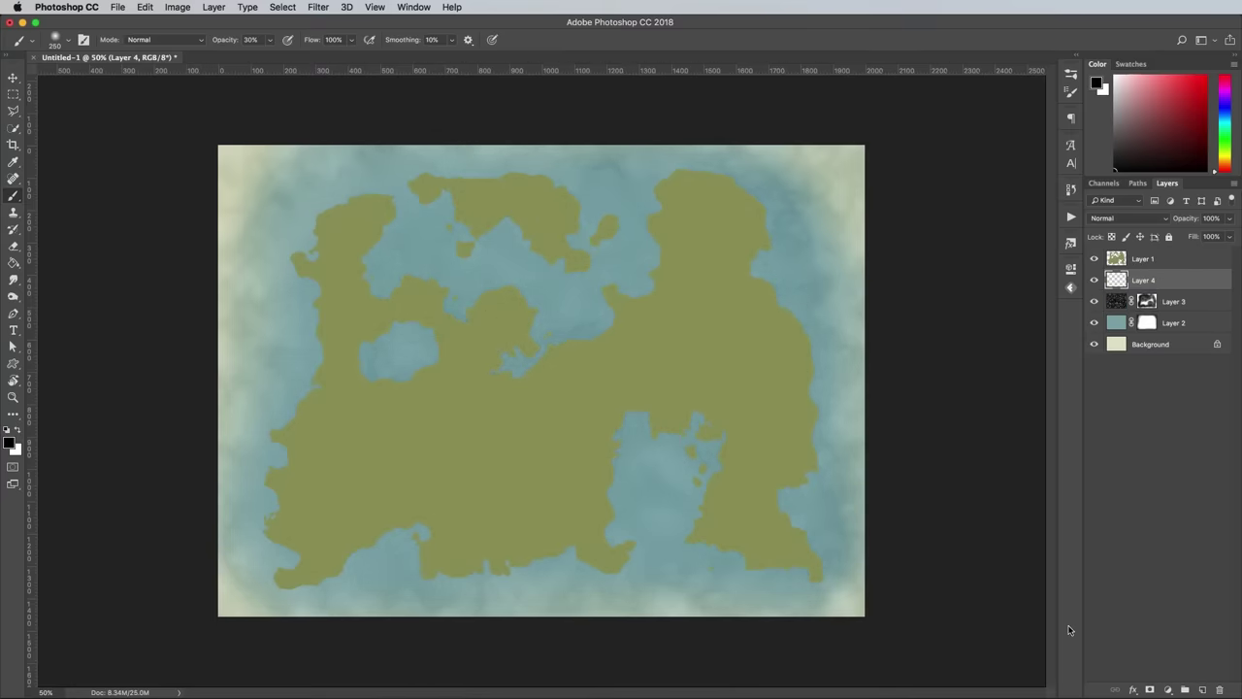
# Render Clouds and then Difference Clouds on Layer 4.
pyautogui.click(318, 7)
pyautogui.moveTo(334, 219)
pyautogui.click(587, 297)
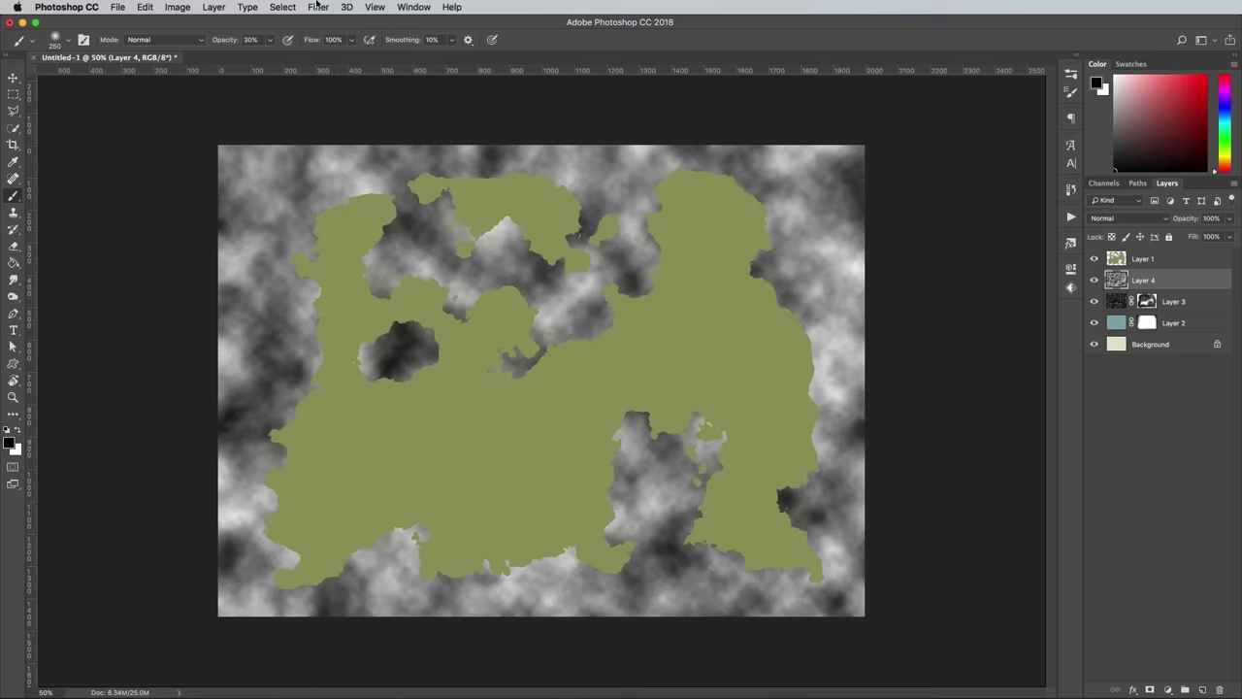
pyautogui.click(318, 7)
pyautogui.click(587, 281)
# Emboss Layer 4 and set its blend mode to Soft Light.
pyautogui.click(319, 7)
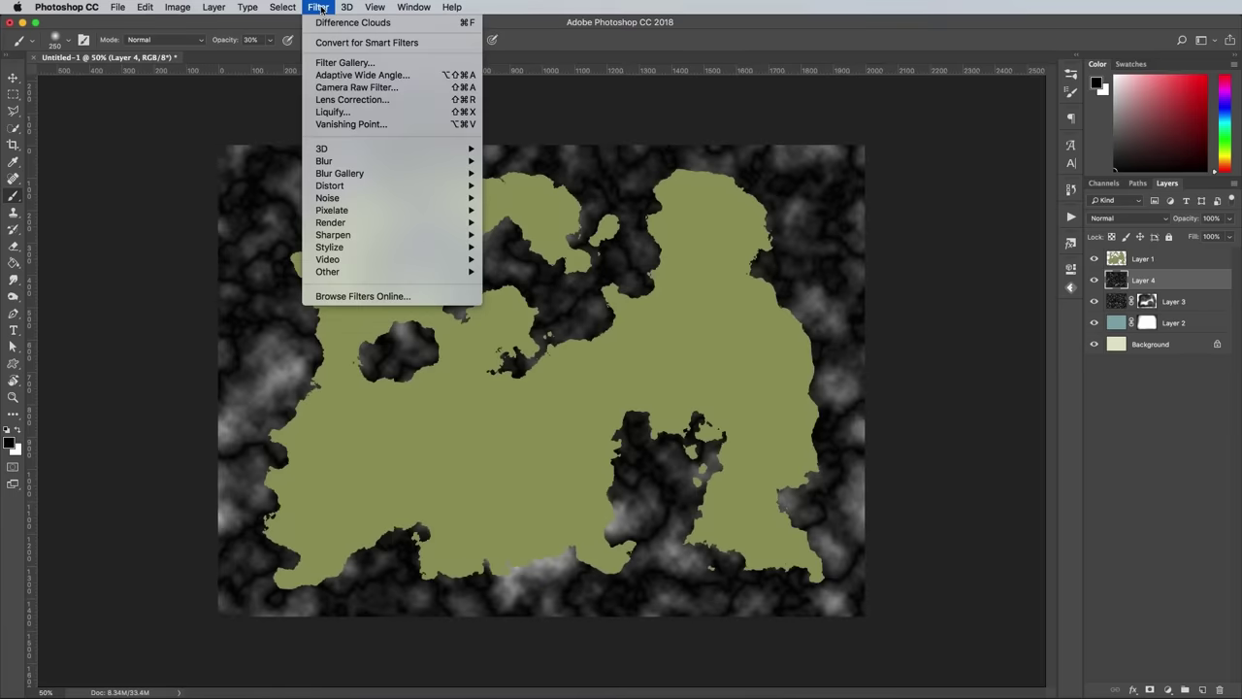
pyautogui.moveTo(371, 247)
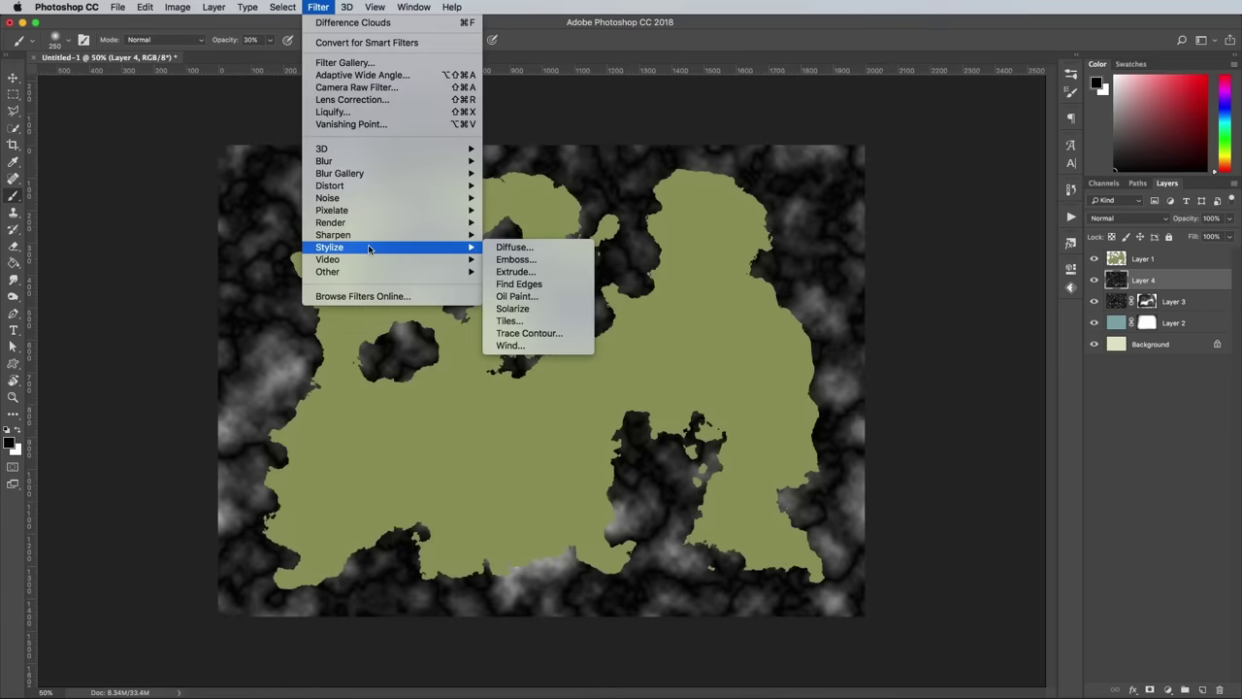
pyautogui.click(512, 260)
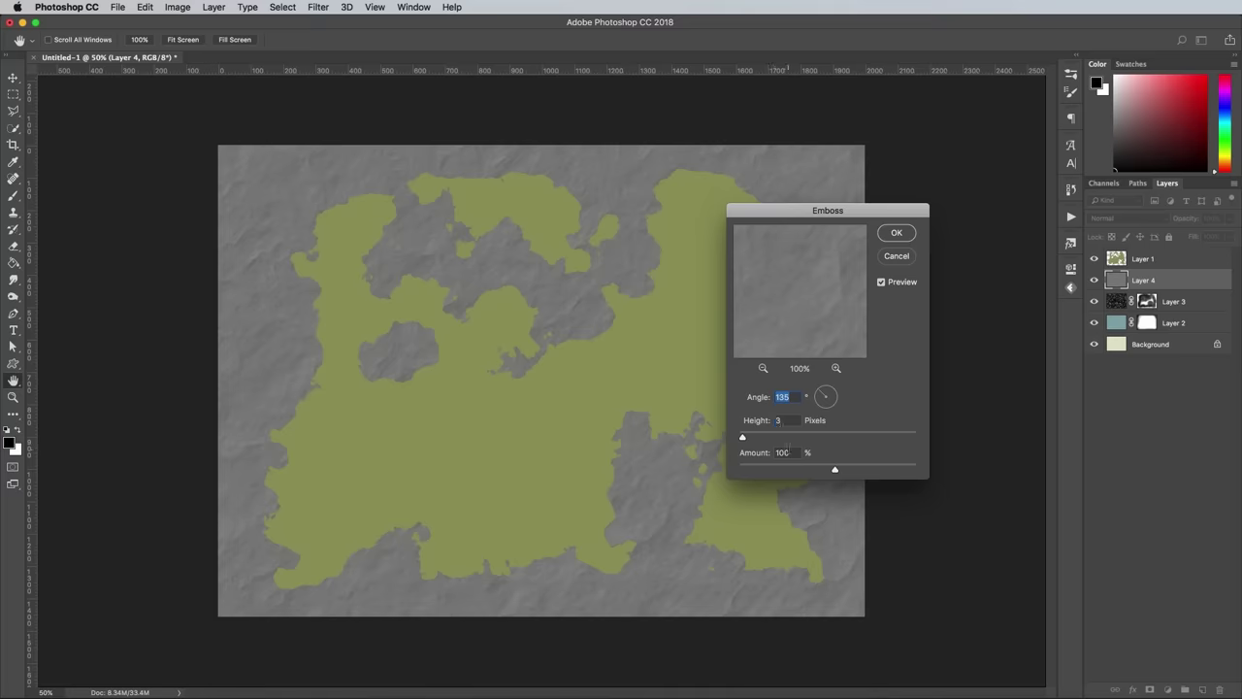
pyautogui.doubleClick(788, 450)
pyautogui.click(896, 235)
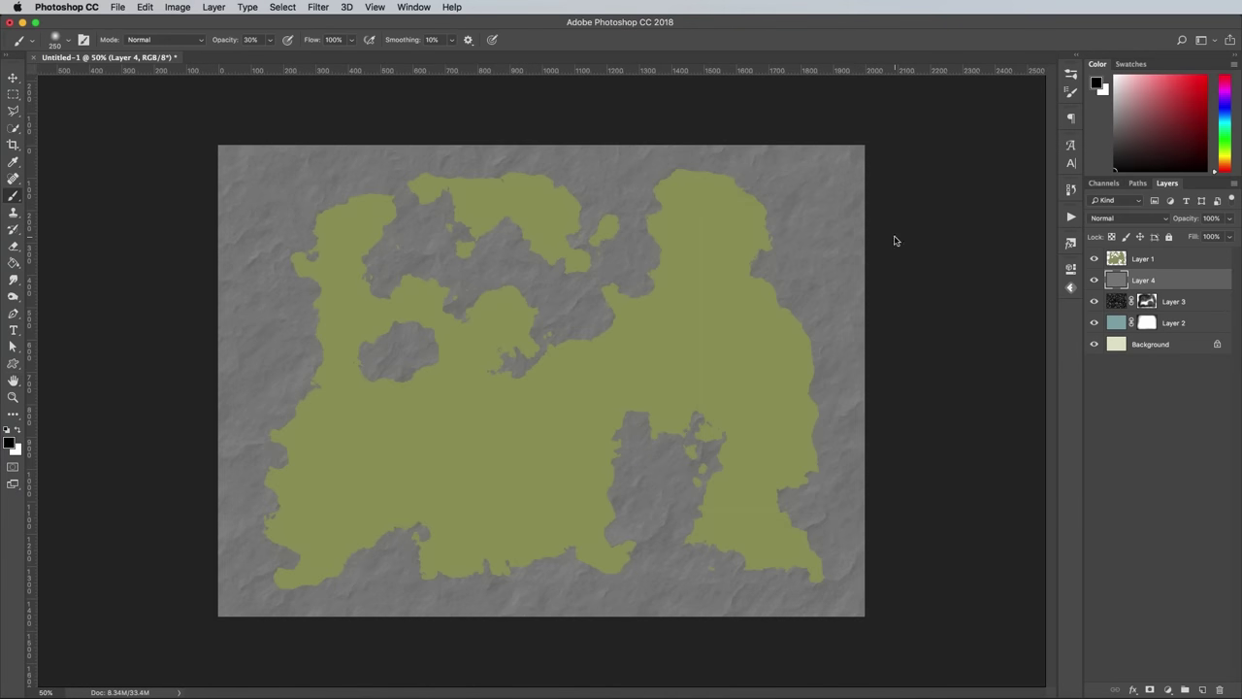
pyautogui.click(1106, 218)
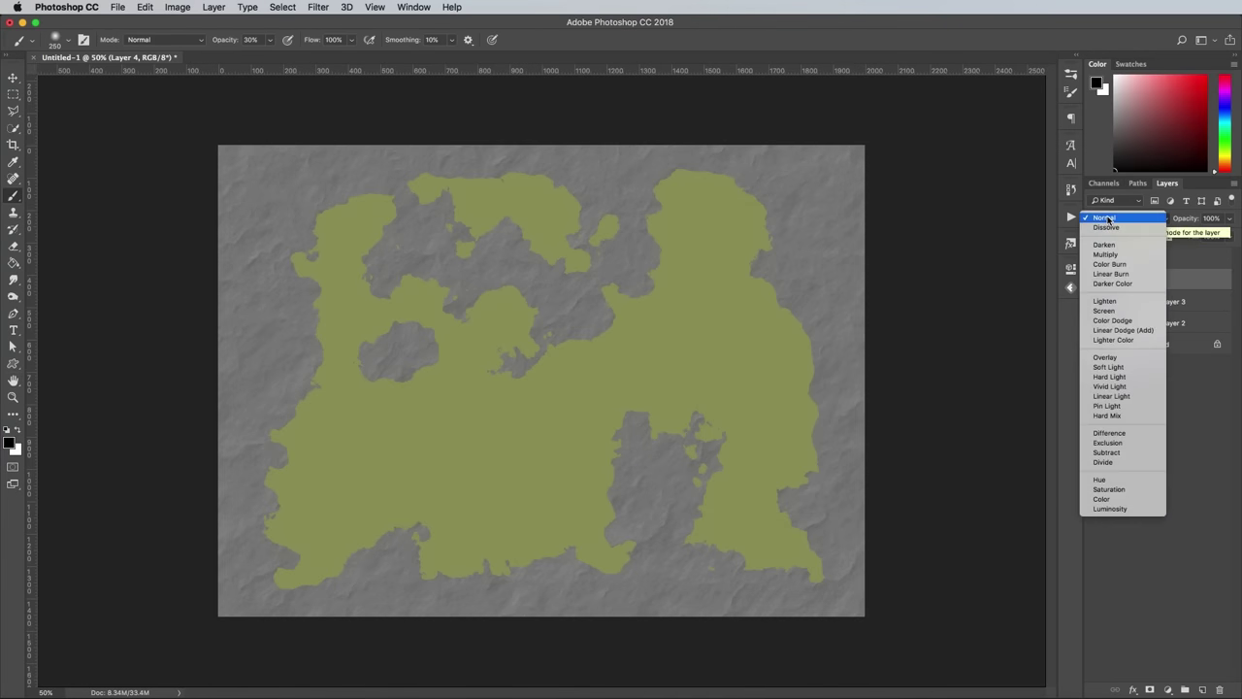
pyautogui.click(1107, 366)
# Give Layer 1 a Soft Light inner glow at 27% opacity and 20 px size.
pyautogui.doubleClick(1165, 258)
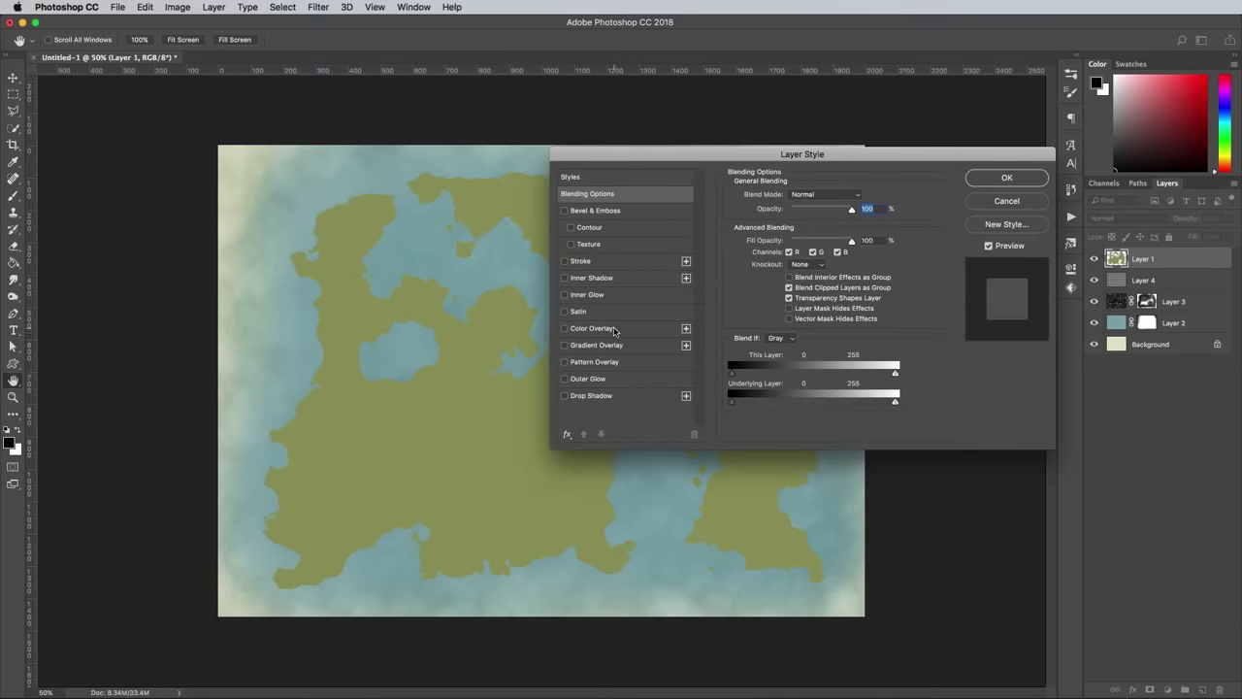
pyautogui.click(586, 294)
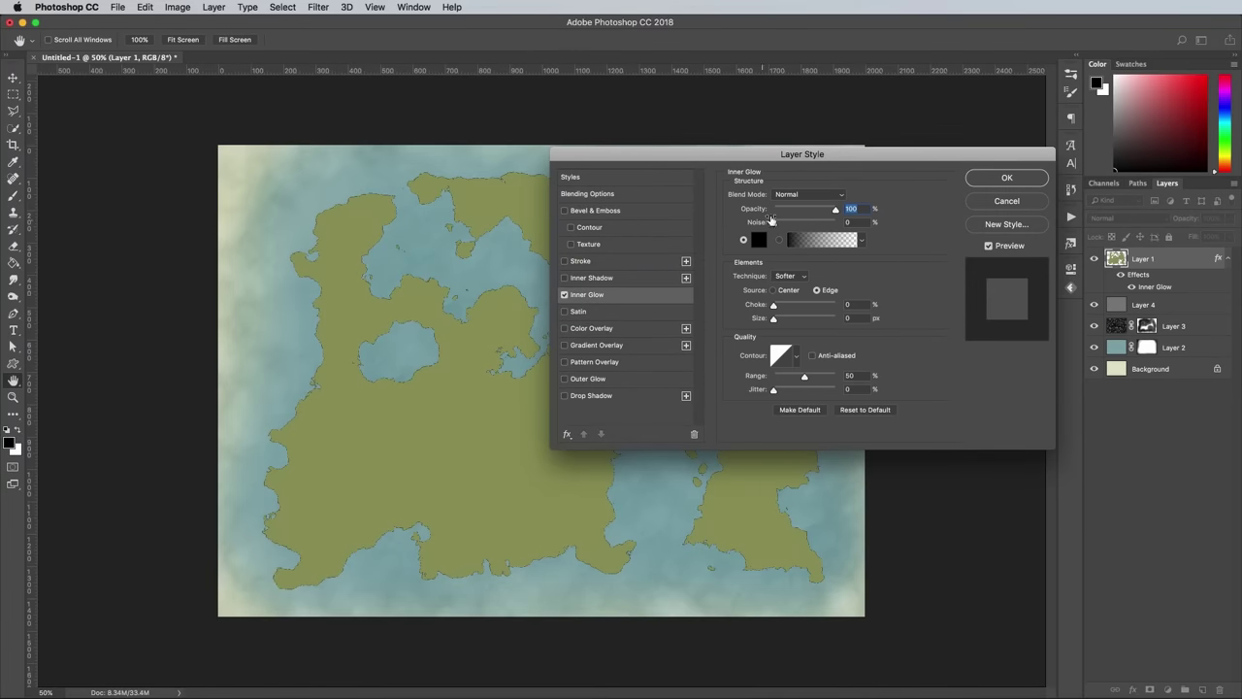
pyautogui.click(798, 197)
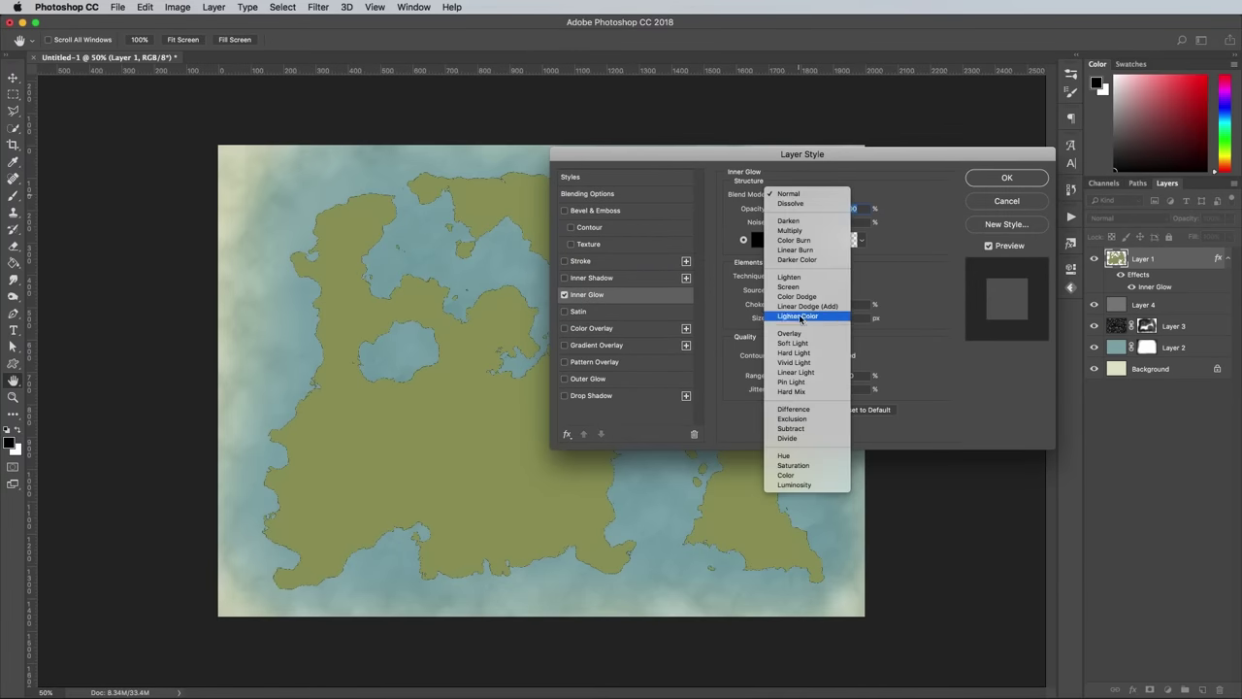
pyautogui.click(798, 344)
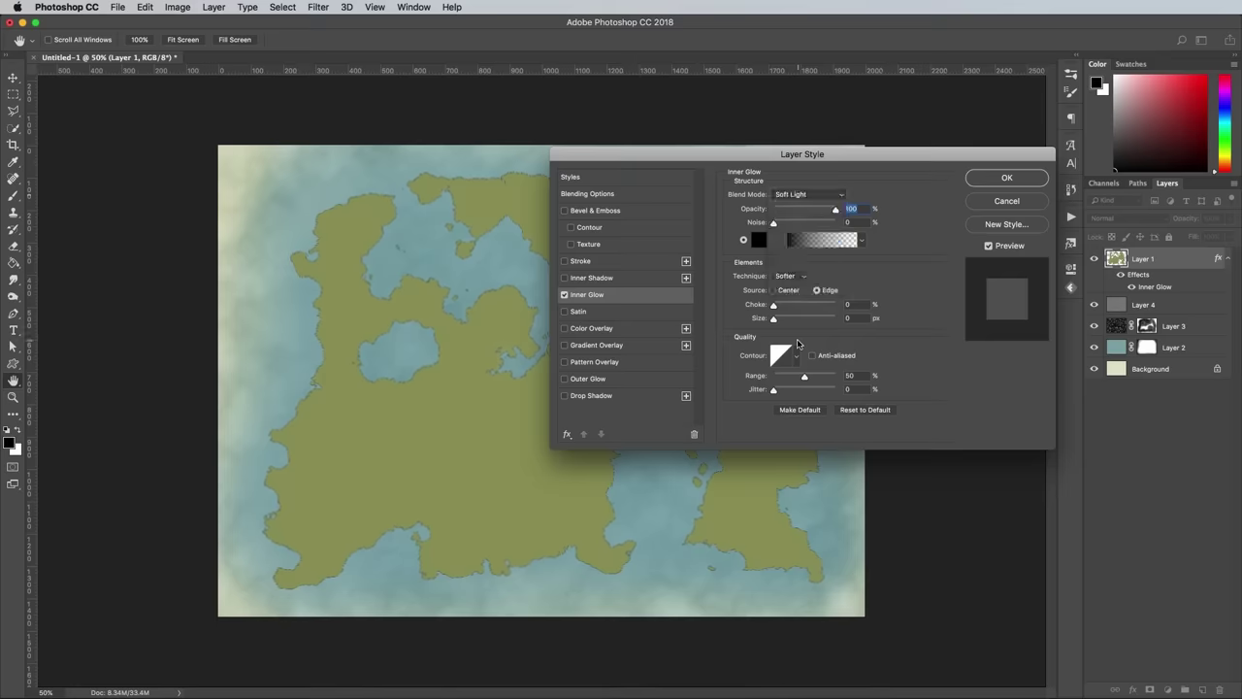
pyautogui.moveTo(778, 323); pyautogui.dragTo(783, 317)
pyautogui.moveTo(836, 209); pyautogui.dragTo(791, 212)
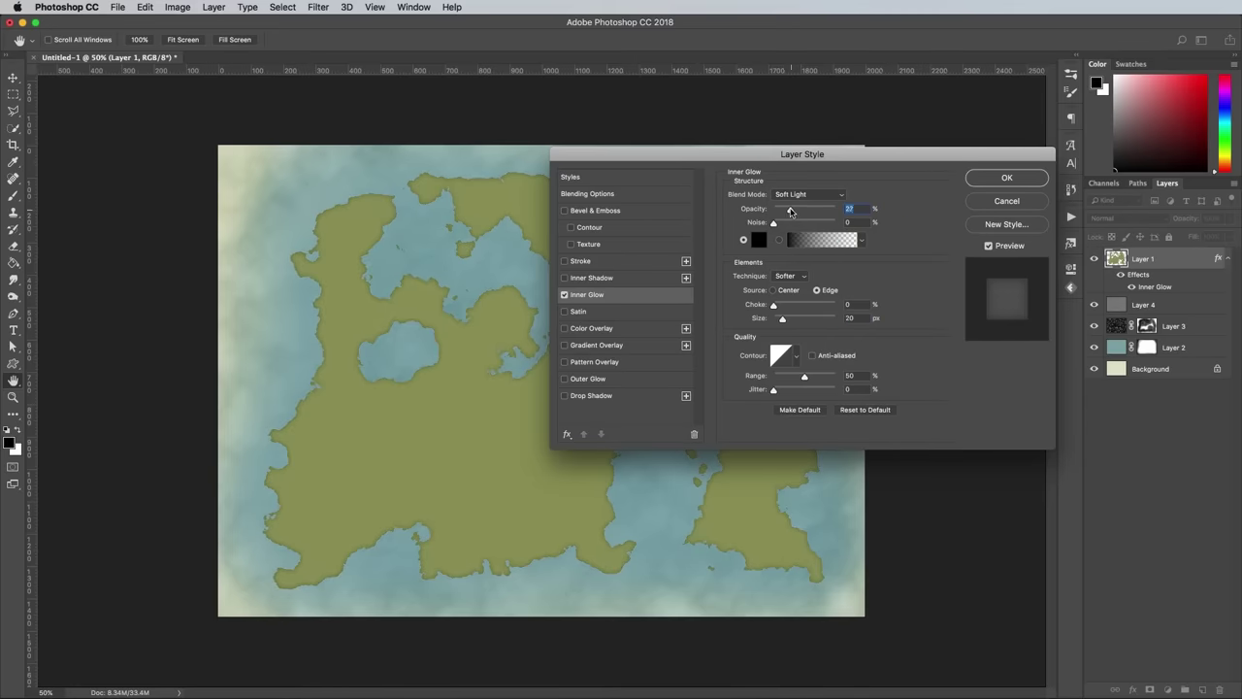
# Add a light-blue #5bb5e5 outer glow of 40 px size and apply the layer style.
pyautogui.click(590, 380)
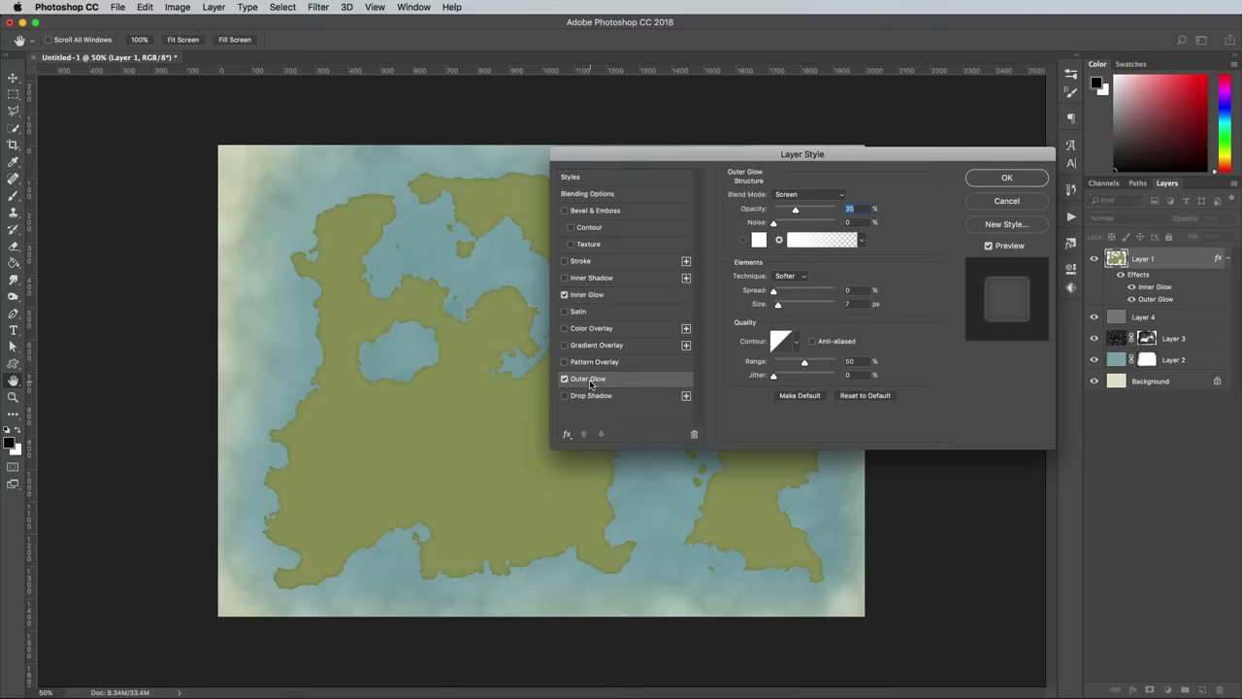
pyautogui.click(759, 239)
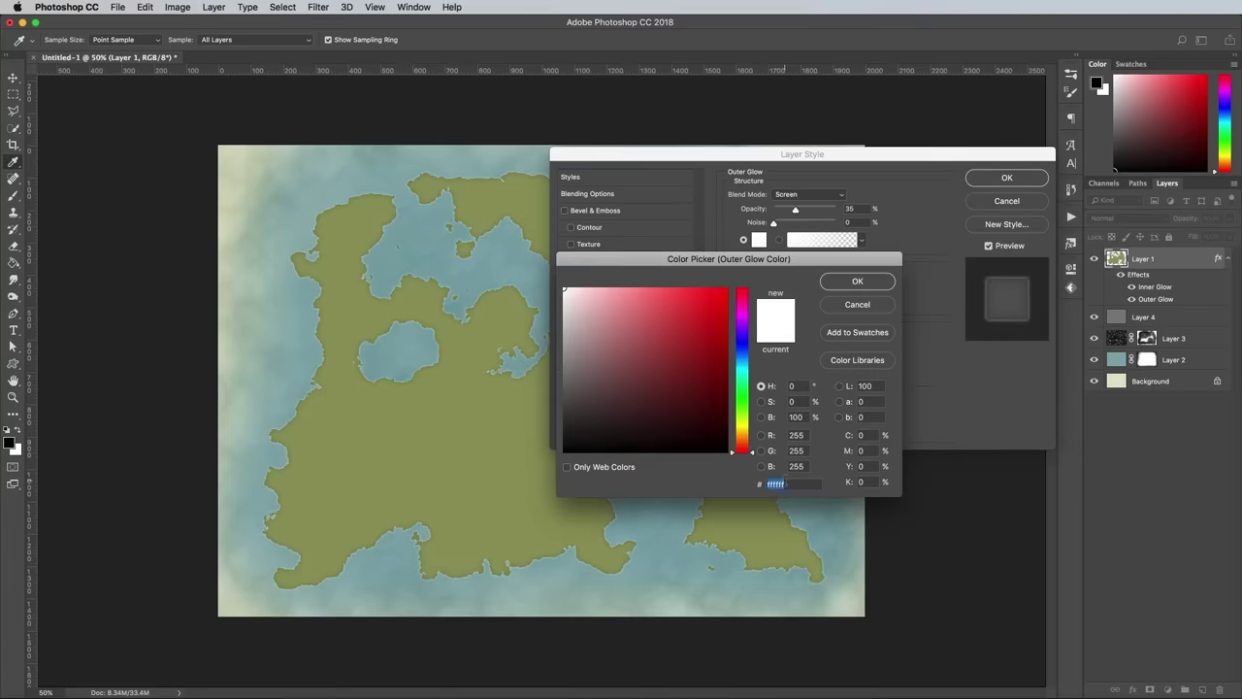
pyautogui.write('5bb5e5')
pyautogui.press('Return')
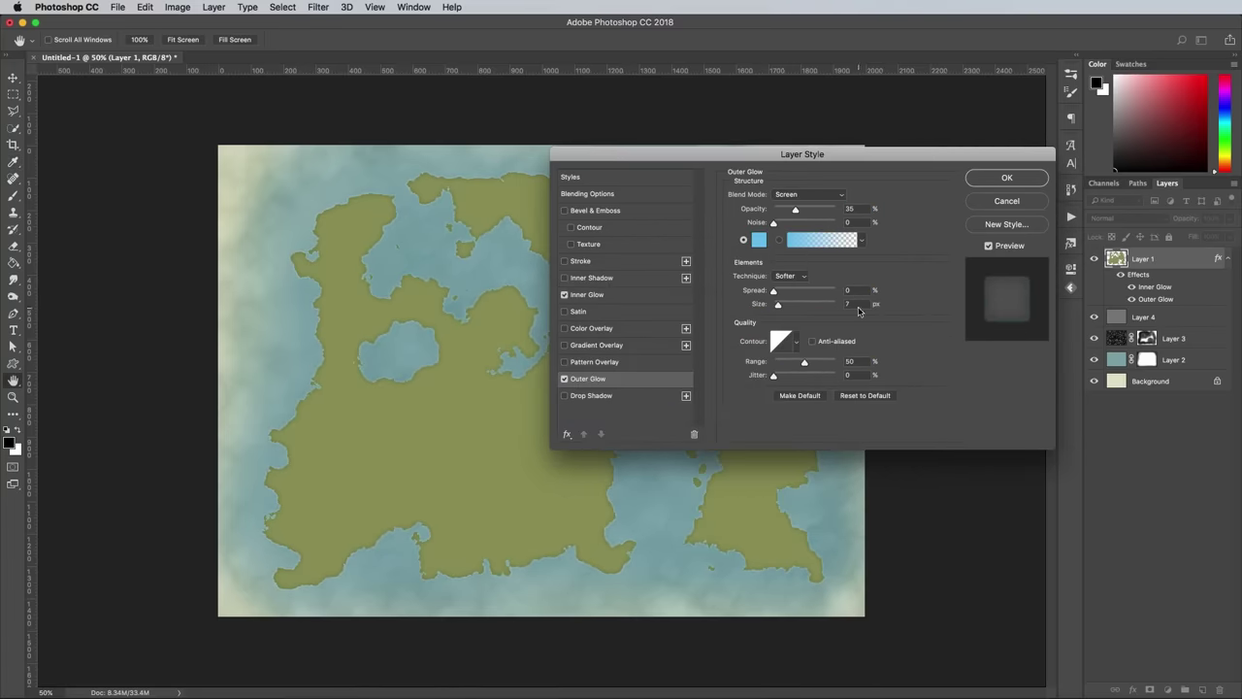
pyautogui.write('40')
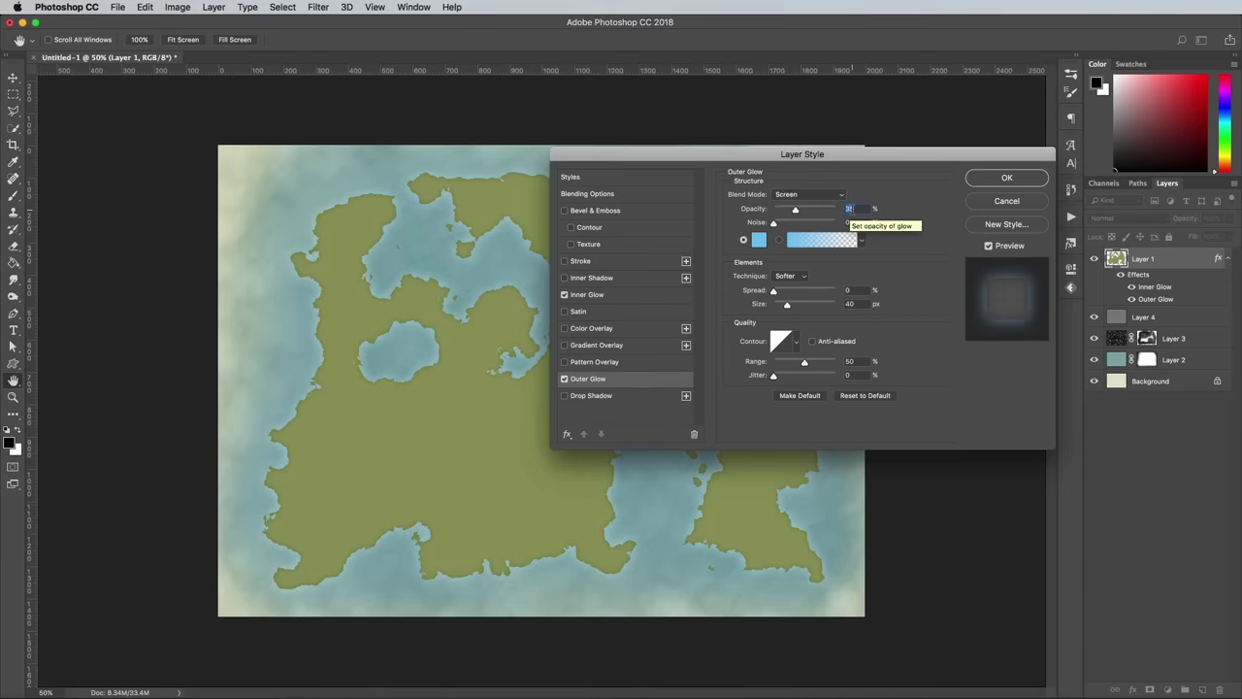
pyautogui.press('Return')
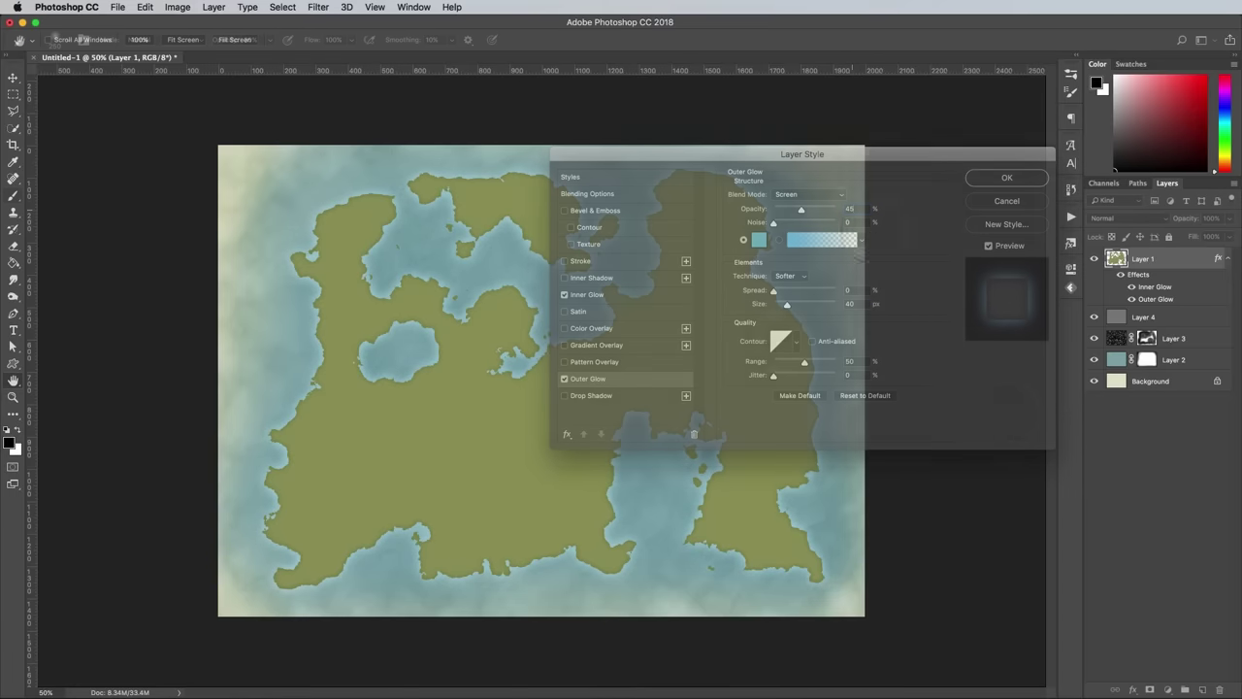
# Add a new Layer 5 filled with Render Clouds, then apply Difference Clouds twice.
pyautogui.click(1204, 688)
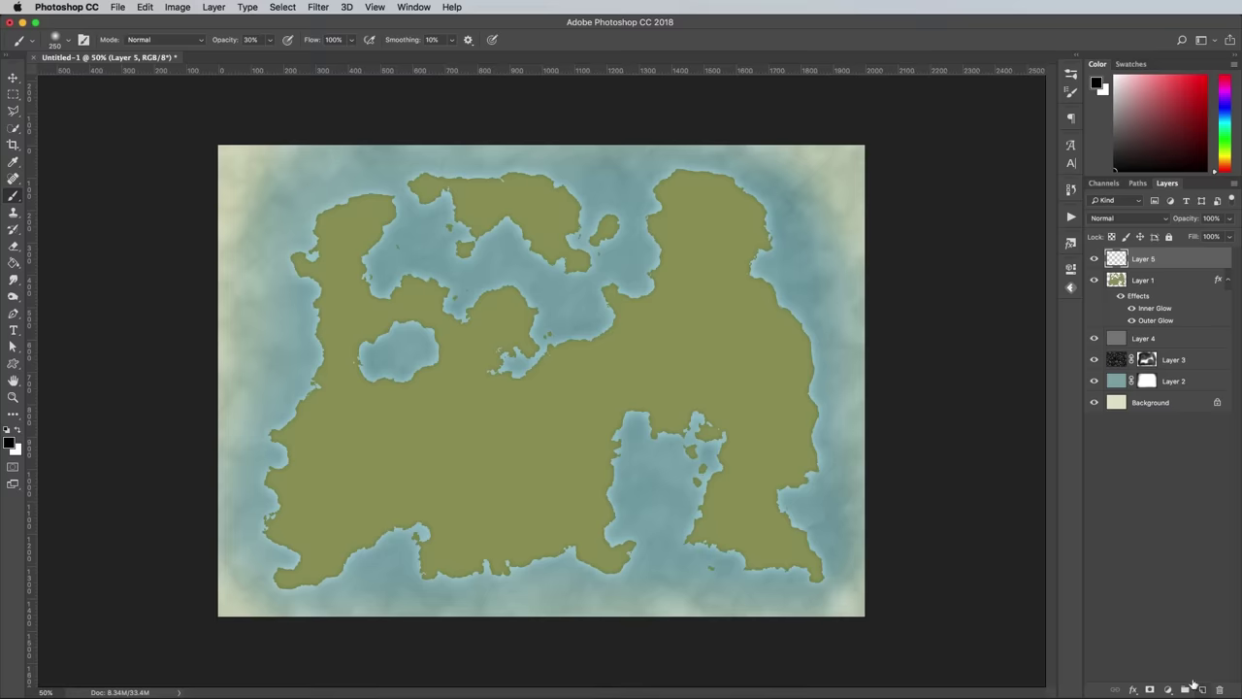
pyautogui.click(318, 7)
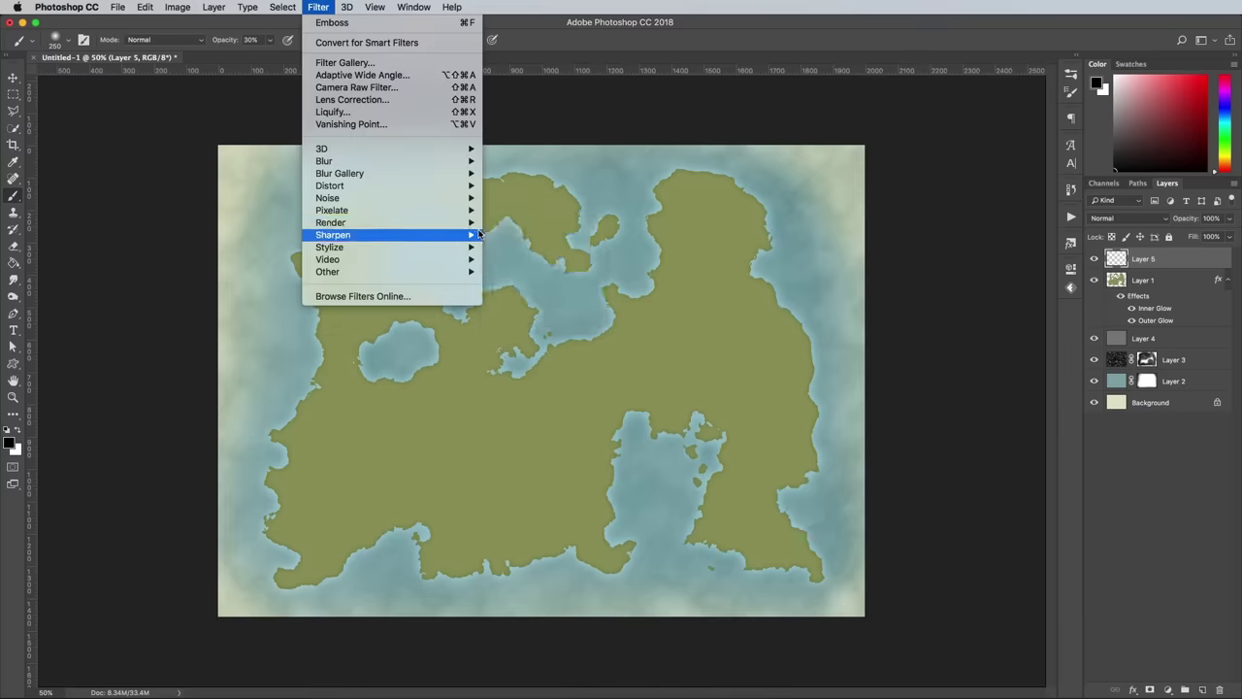
pyautogui.moveTo(456, 222)
pyautogui.click(524, 267)
pyautogui.click(319, 6)
pyautogui.moveTo(388, 223)
pyautogui.click(514, 279)
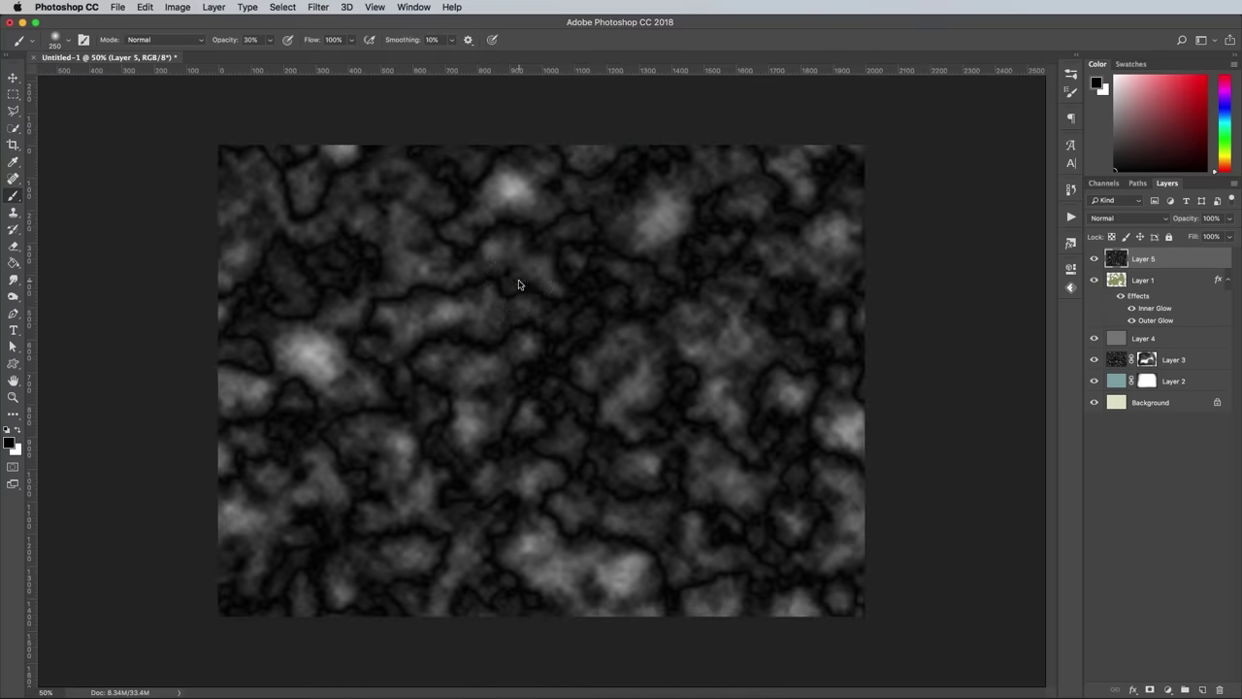
pyautogui.press('super+f')
pyautogui.press('super+f')
pyautogui.press('super+f')
pyautogui.press('super+f')
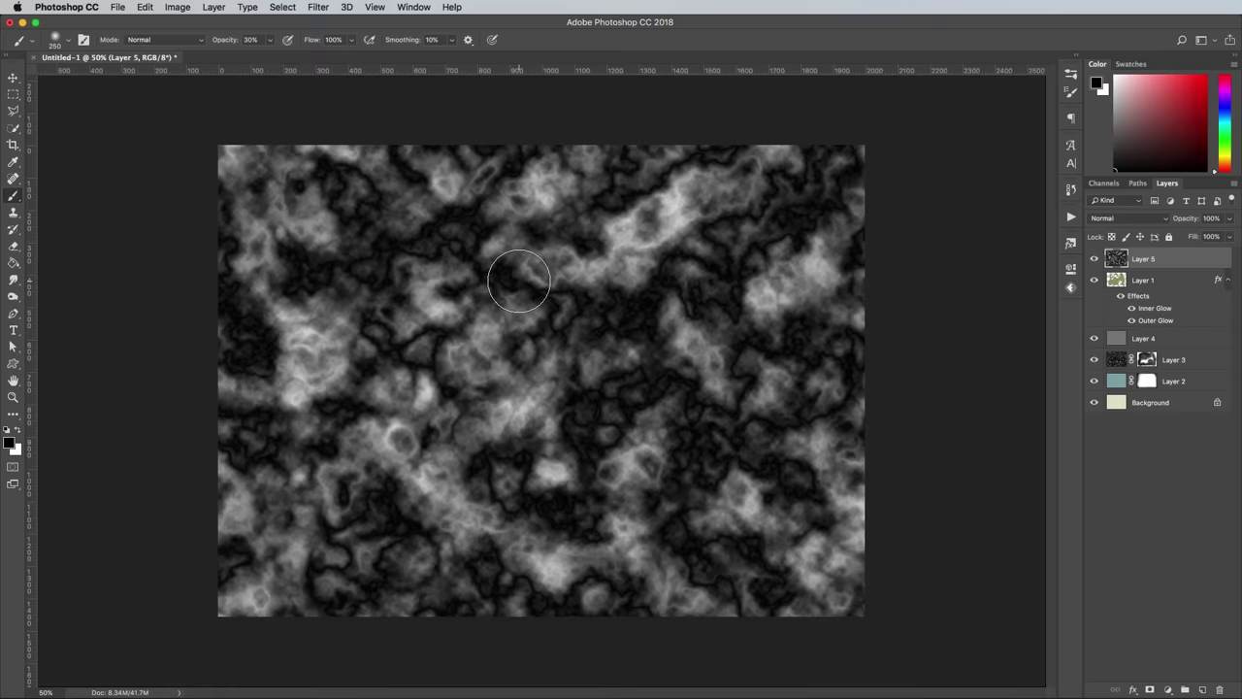
# Blend the cloud layer as Soft Light at 40% opacity.
pyautogui.click(1125, 218)
pyautogui.click(1111, 365)
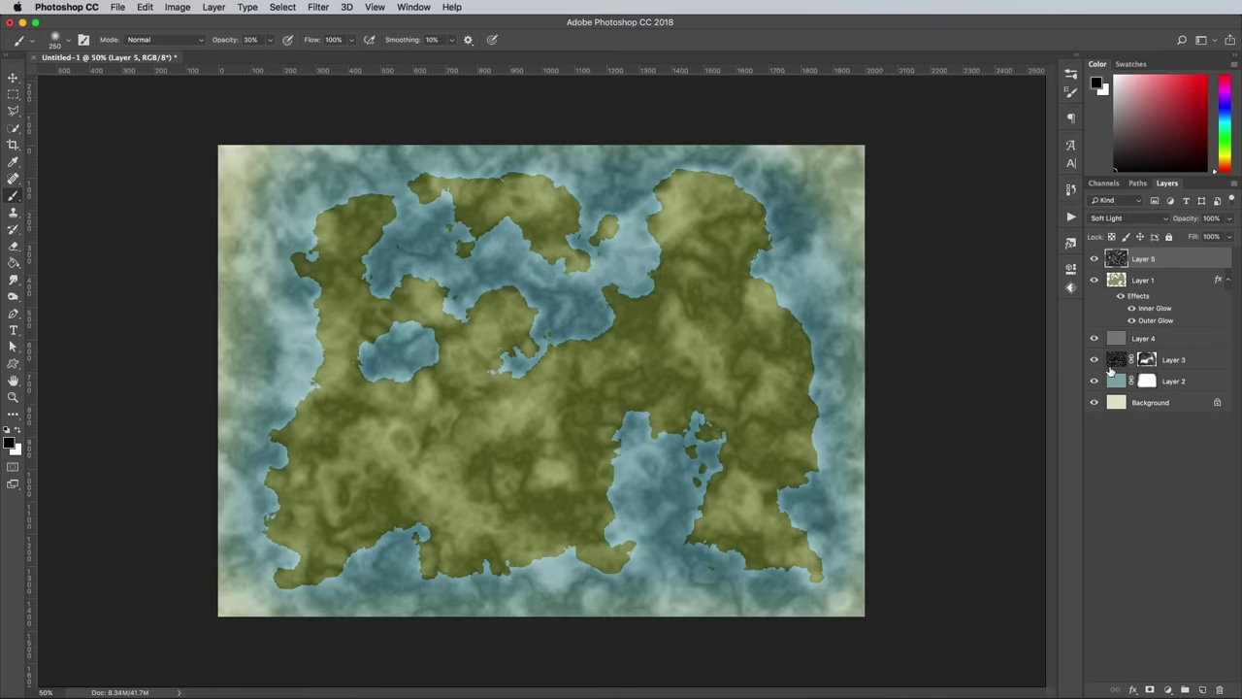
pyautogui.write('40')
pyautogui.press('Return')
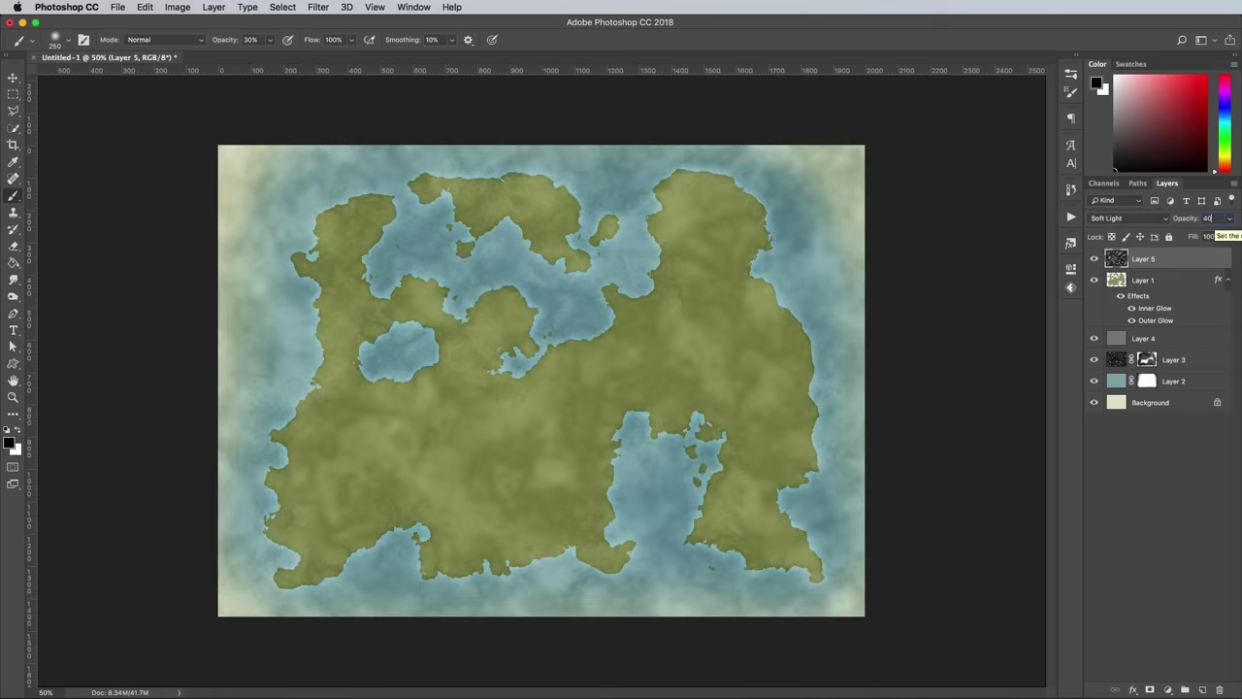
# Load the landmass selection, invert it, and delete the clouds over the water.
pyautogui.keyDown('super'); pyautogui.click(1116, 282); pyautogui.keyUp('super')
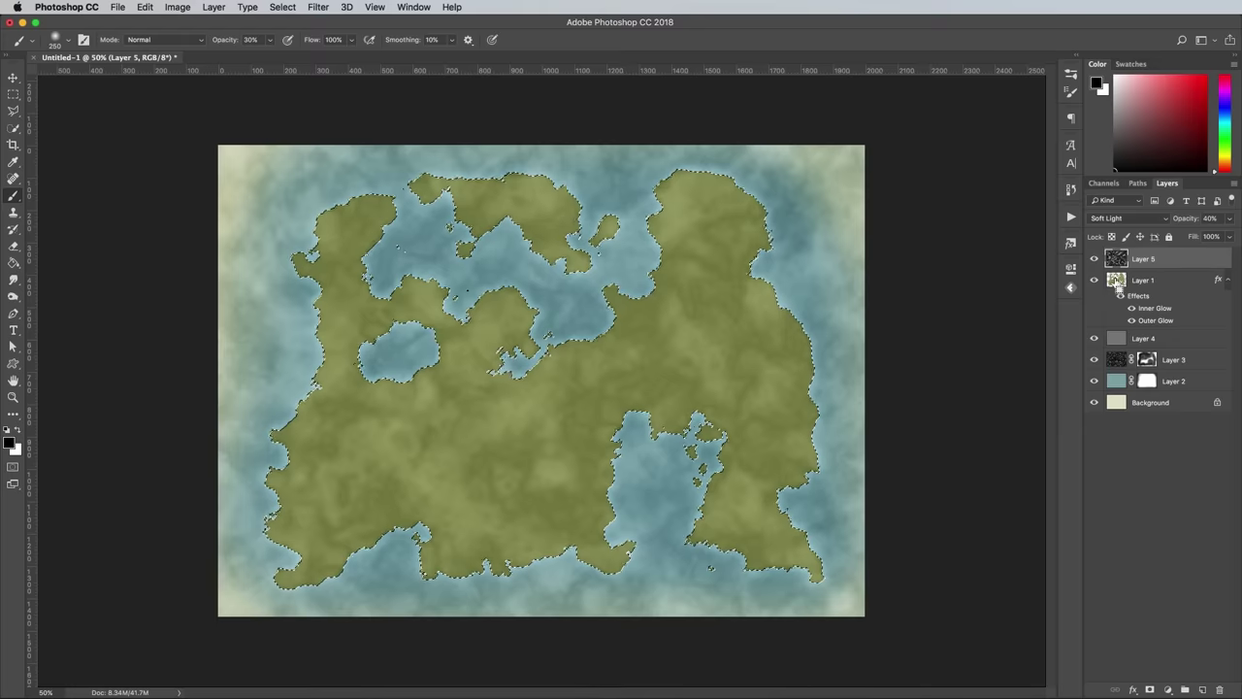
pyautogui.click(283, 7)
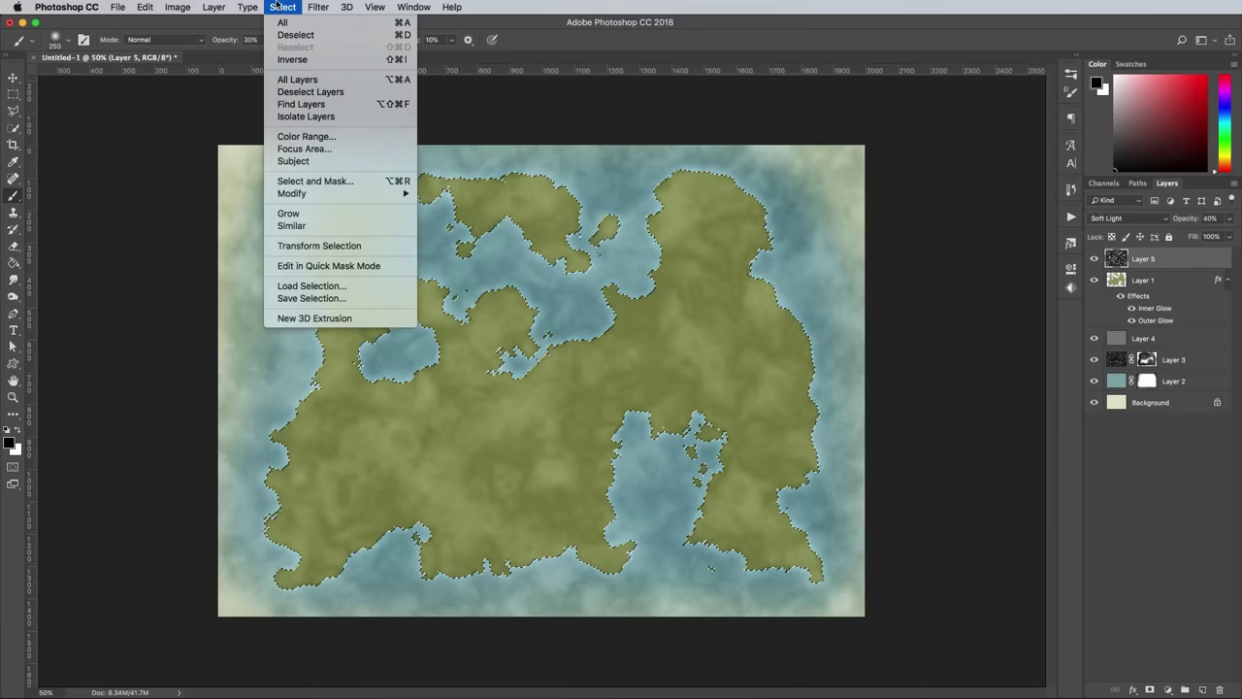
pyautogui.click(296, 62)
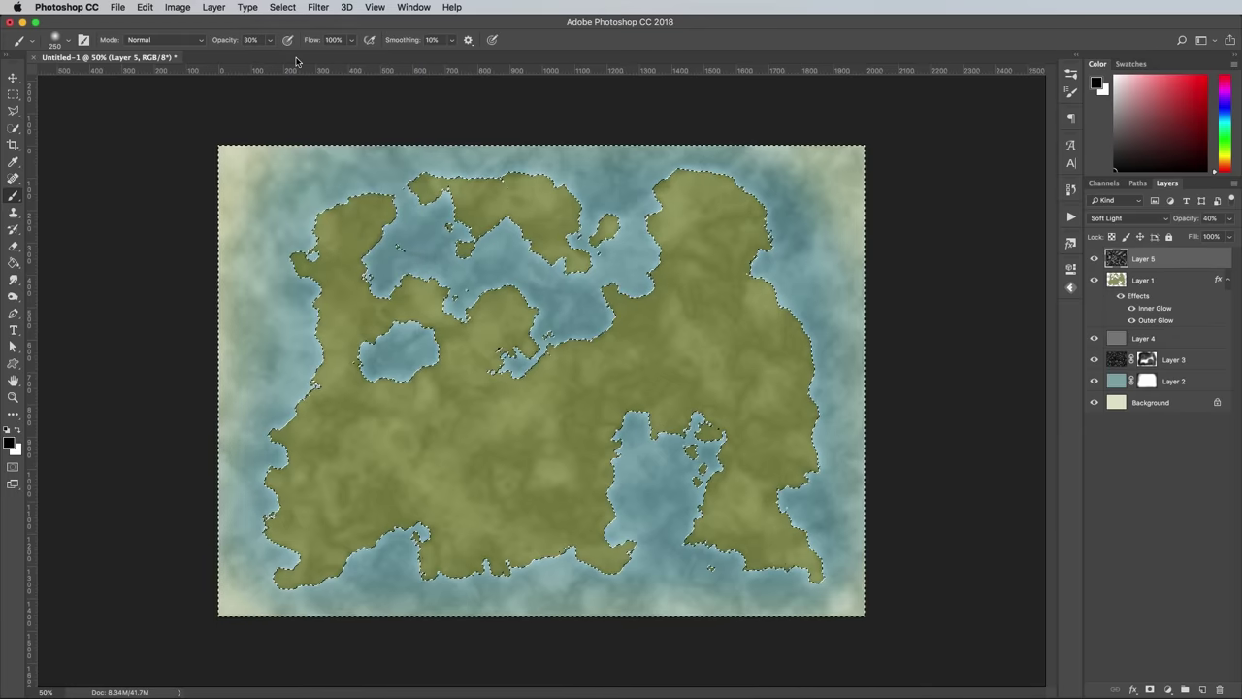
pyautogui.press('Delete')
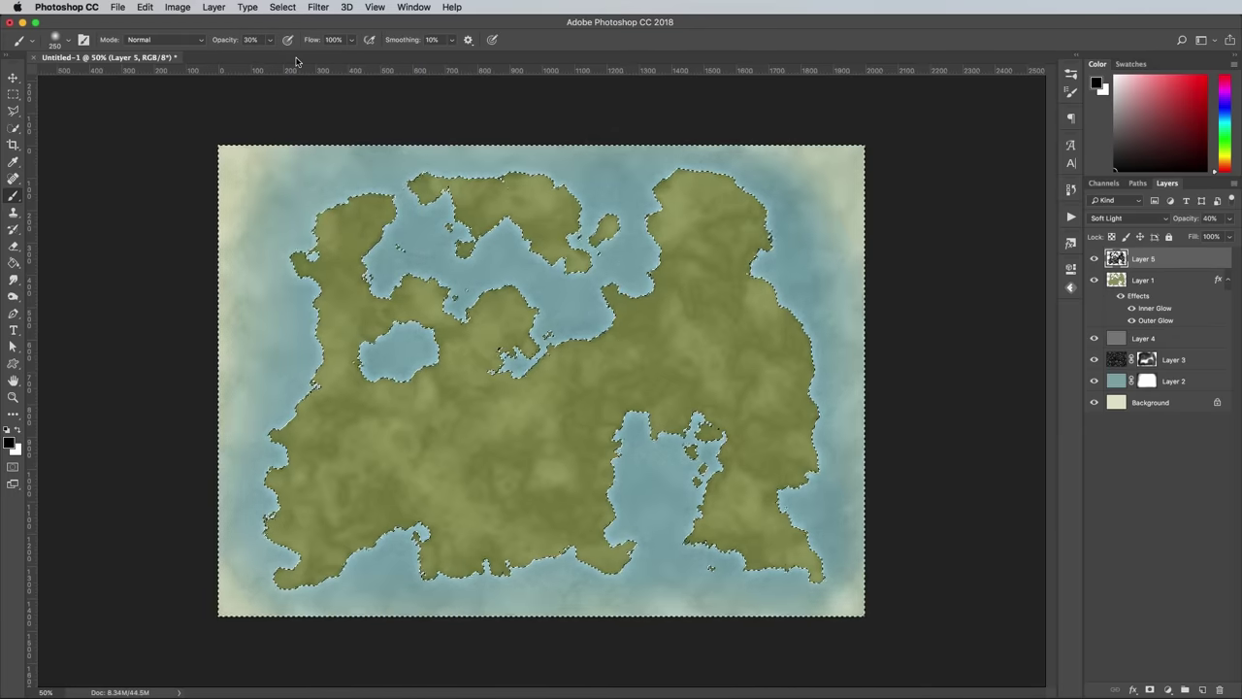
pyautogui.press('super+d')
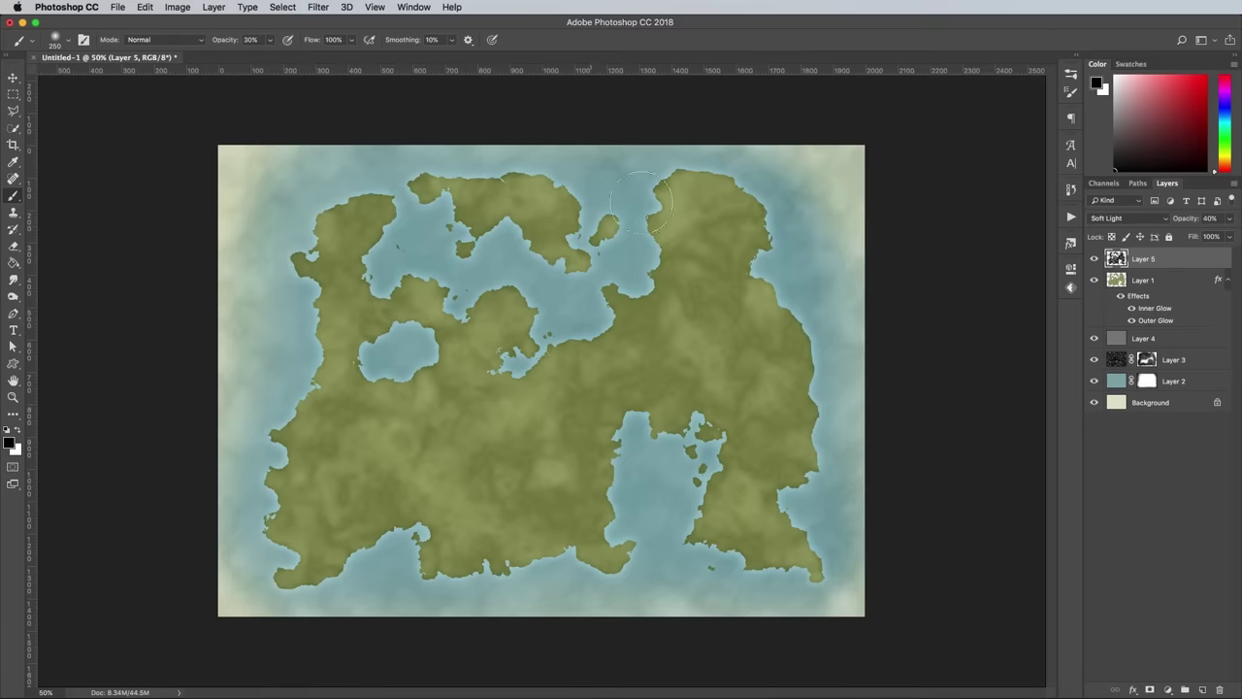
# Add a layer mask and paint it with a 400 px brush to fade the texture across the land.
pyautogui.click(1151, 690)
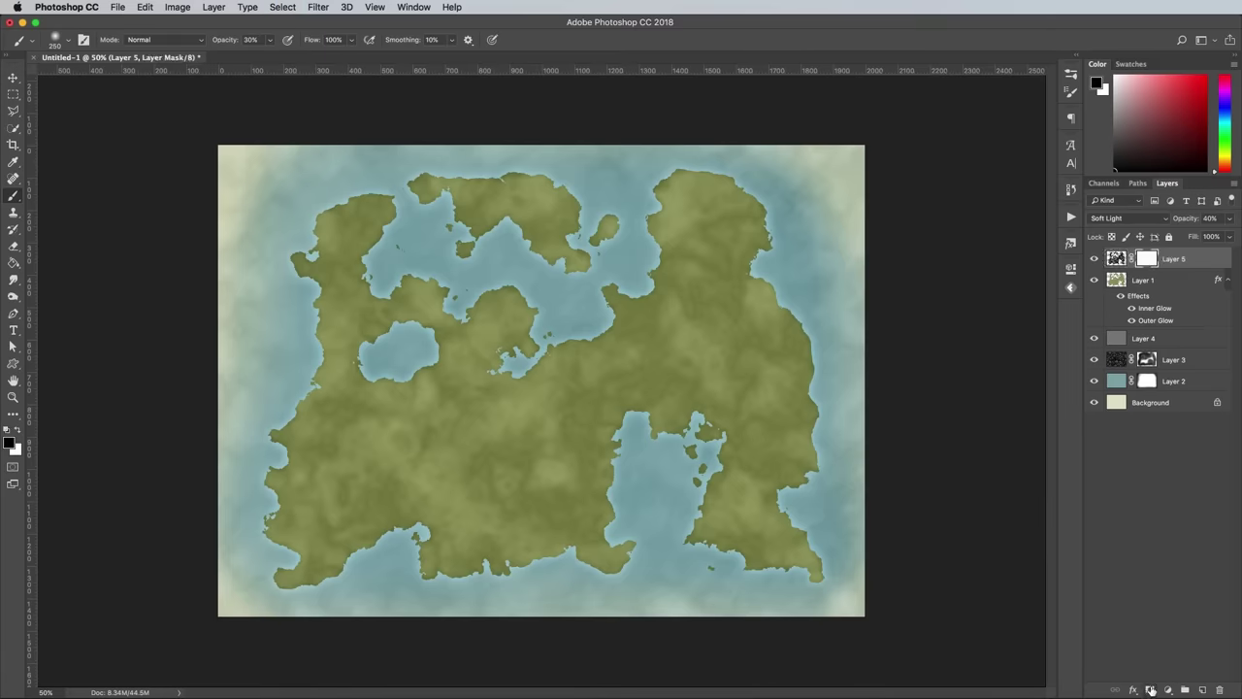
pyautogui.press(']')
pyautogui.press(']')
pyautogui.press(']')
pyautogui.moveTo(305, 222); pyautogui.dragTo(417, 214)
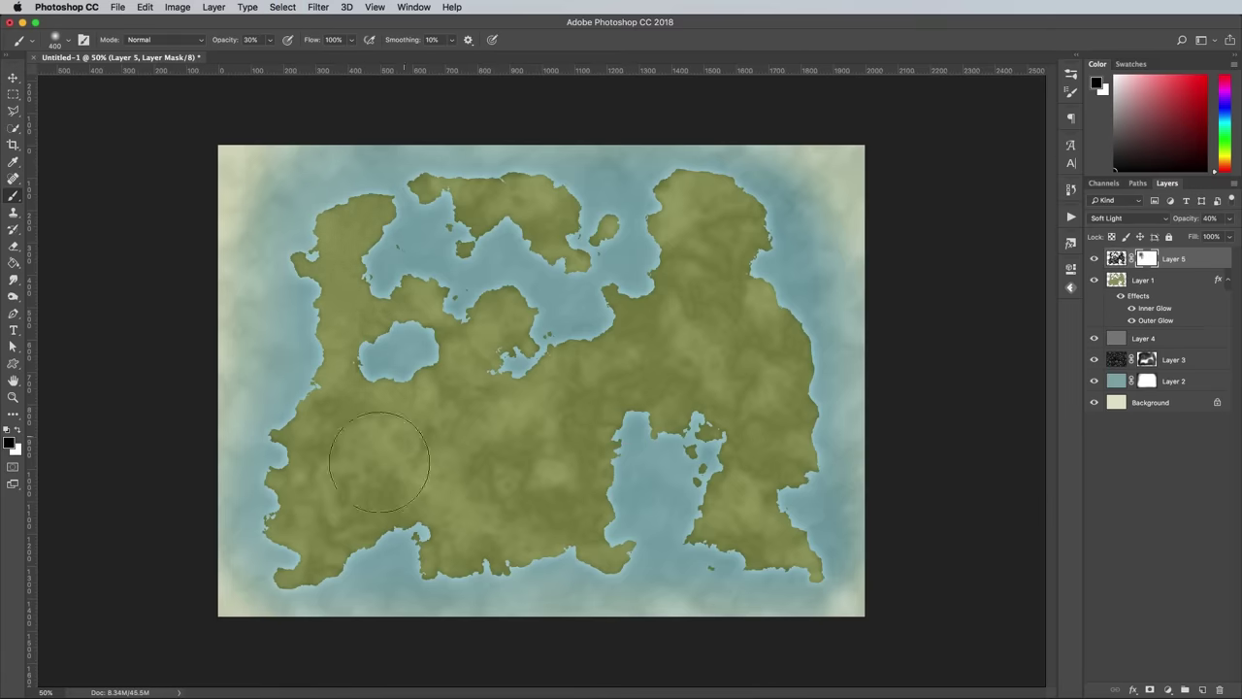
pyautogui.moveTo(533, 482)
pyautogui.mouseDown()
pyautogui.moveTo(623, 292)
pyautogui.moveTo(738, 346)
pyautogui.moveTo(762, 574)
pyautogui.moveTo(329, 496)
pyautogui.mouseUp()
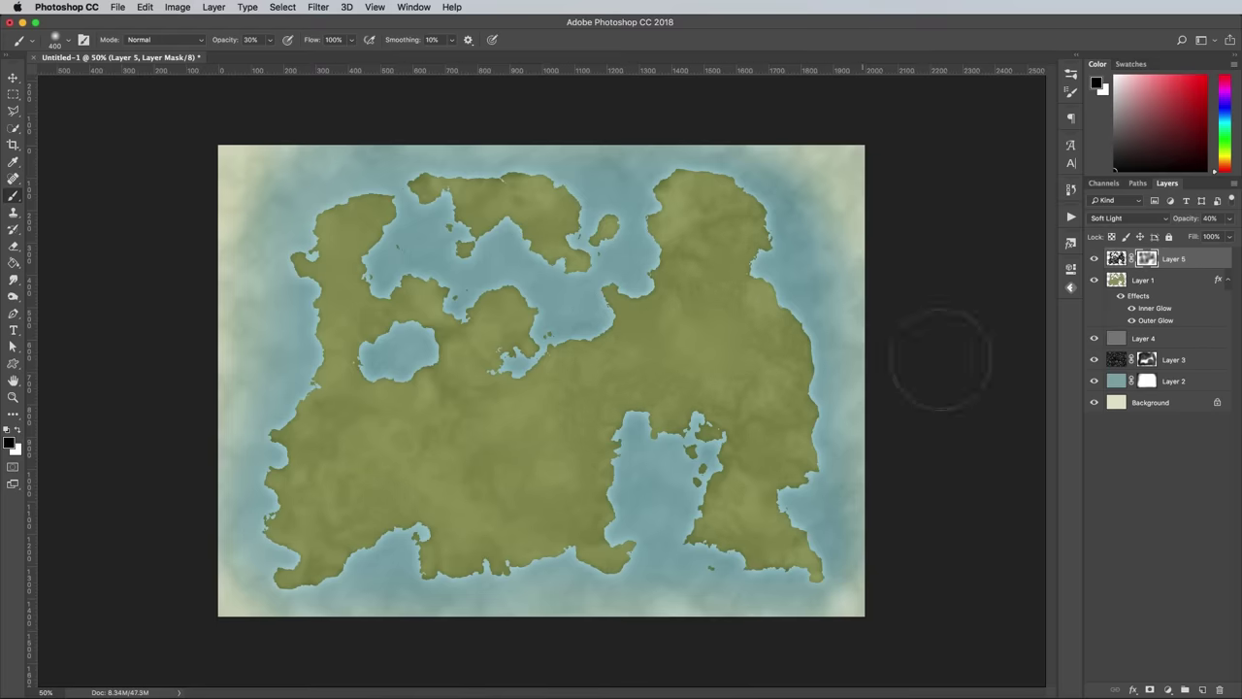
# Add Layer 6 with Render Clouds followed by two passes of Difference Clouds.
pyautogui.click(1203, 689)
pyautogui.click(318, 6)
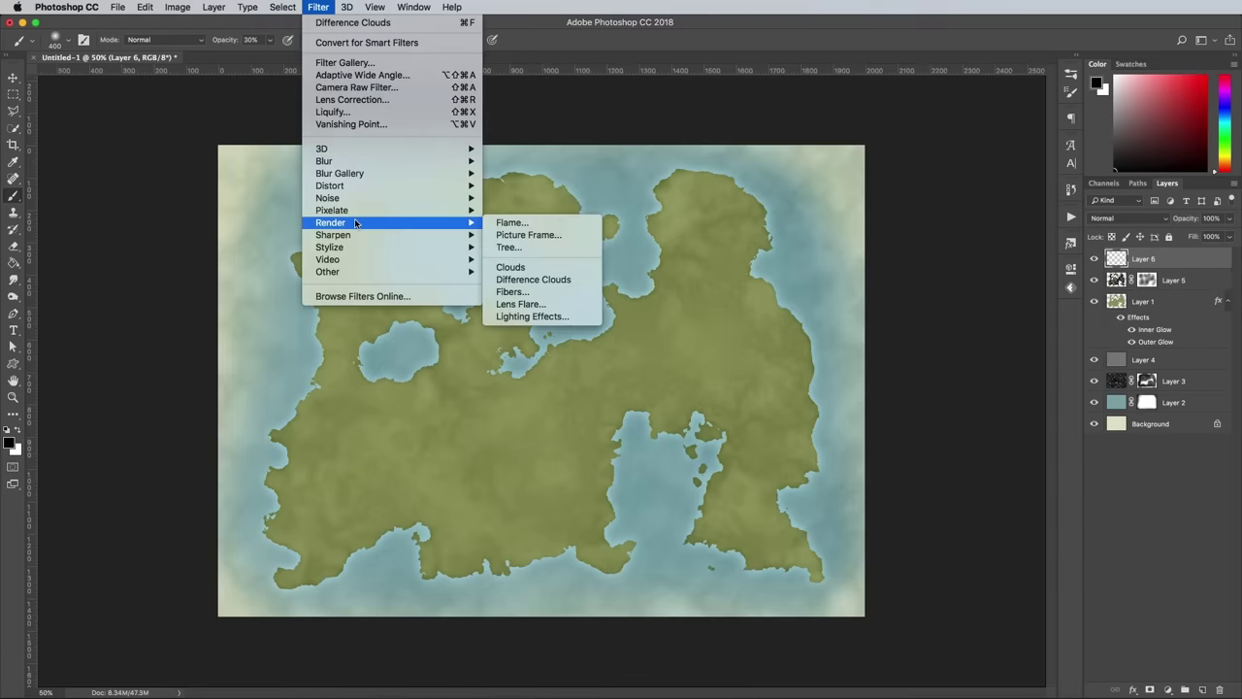
pyautogui.click(384, 68)
pyautogui.click(319, 7)
pyautogui.moveTo(426, 221)
pyautogui.click(554, 280)
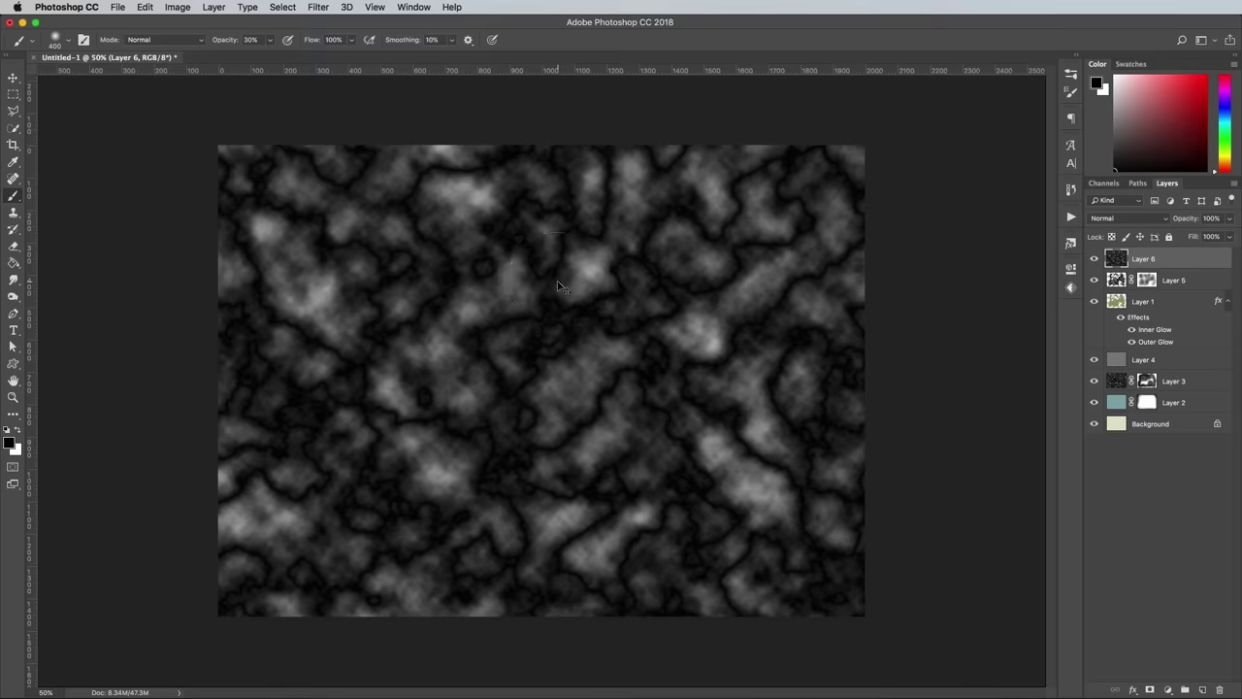
pyautogui.press('super+f')
pyautogui.press('super+f')
# Select Shadows by Color Range (Fuzziness 100, Range 0), delete them, fill white, and deselect.
pyautogui.click(282, 7)
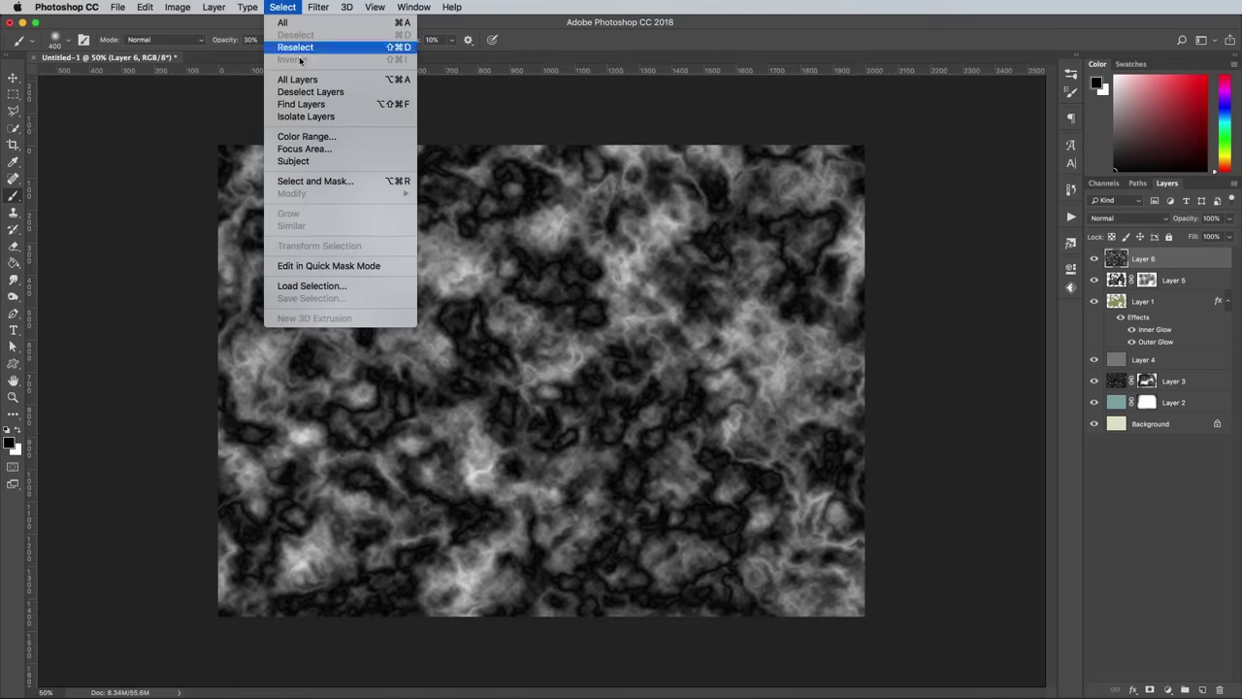
pyautogui.click(307, 136)
pyautogui.click(784, 294)
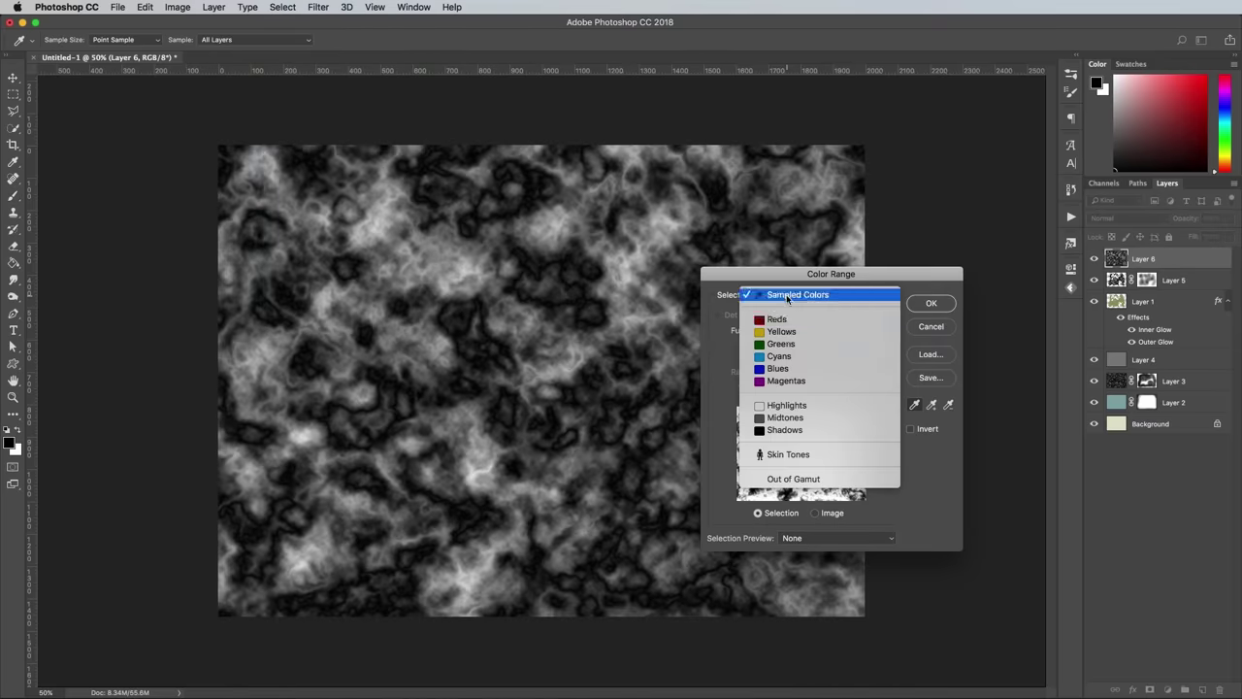
pyautogui.click(801, 430)
pyautogui.moveTo(763, 349); pyautogui.dragTo(890, 353)
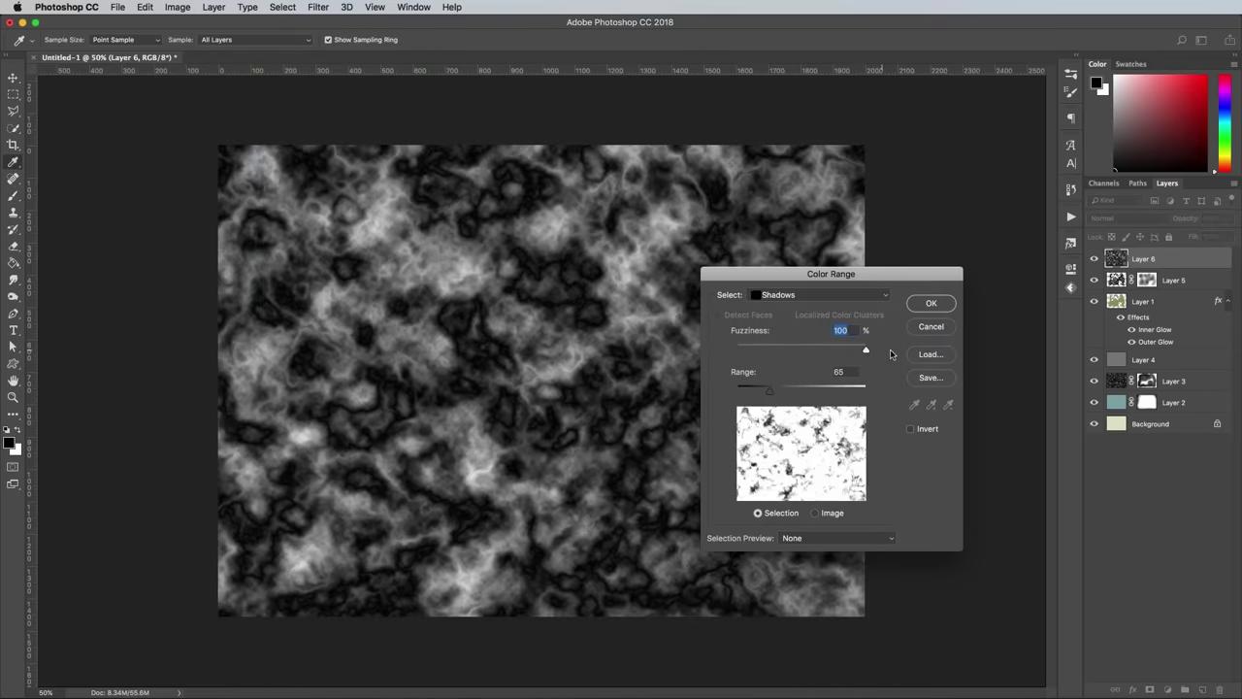
pyautogui.moveTo(772, 393); pyautogui.dragTo(730, 394)
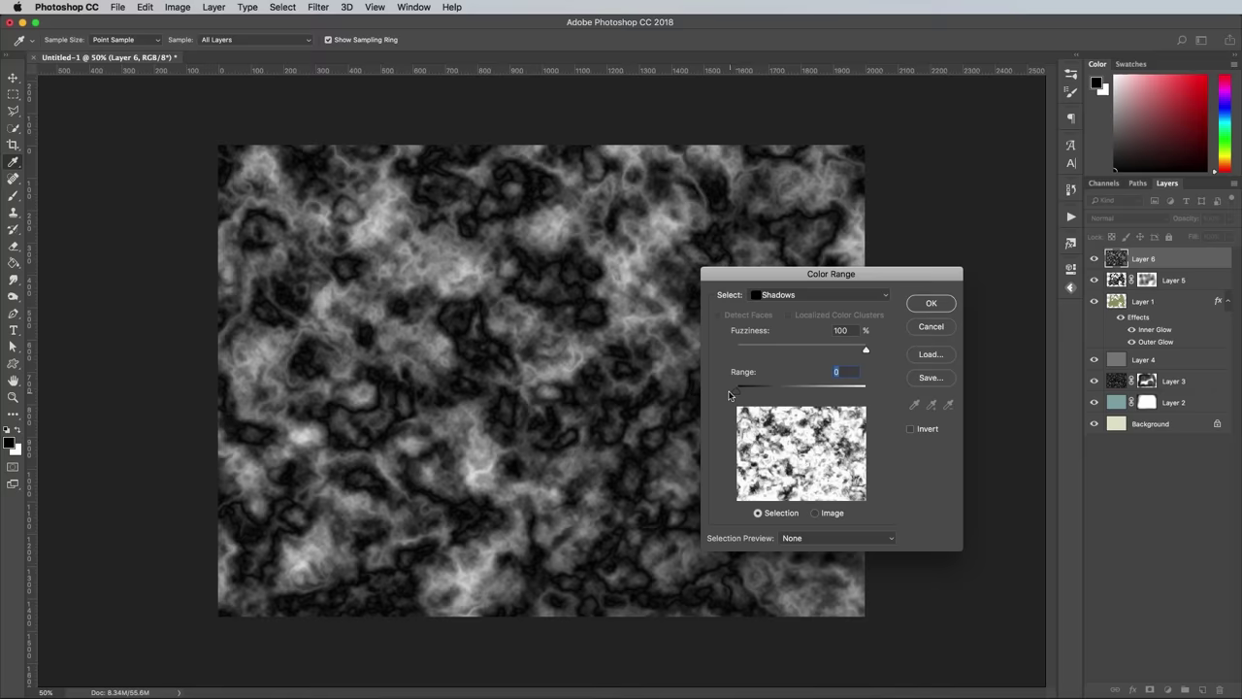
pyautogui.click(931, 304)
pyautogui.press('b')
pyautogui.press('Delete')
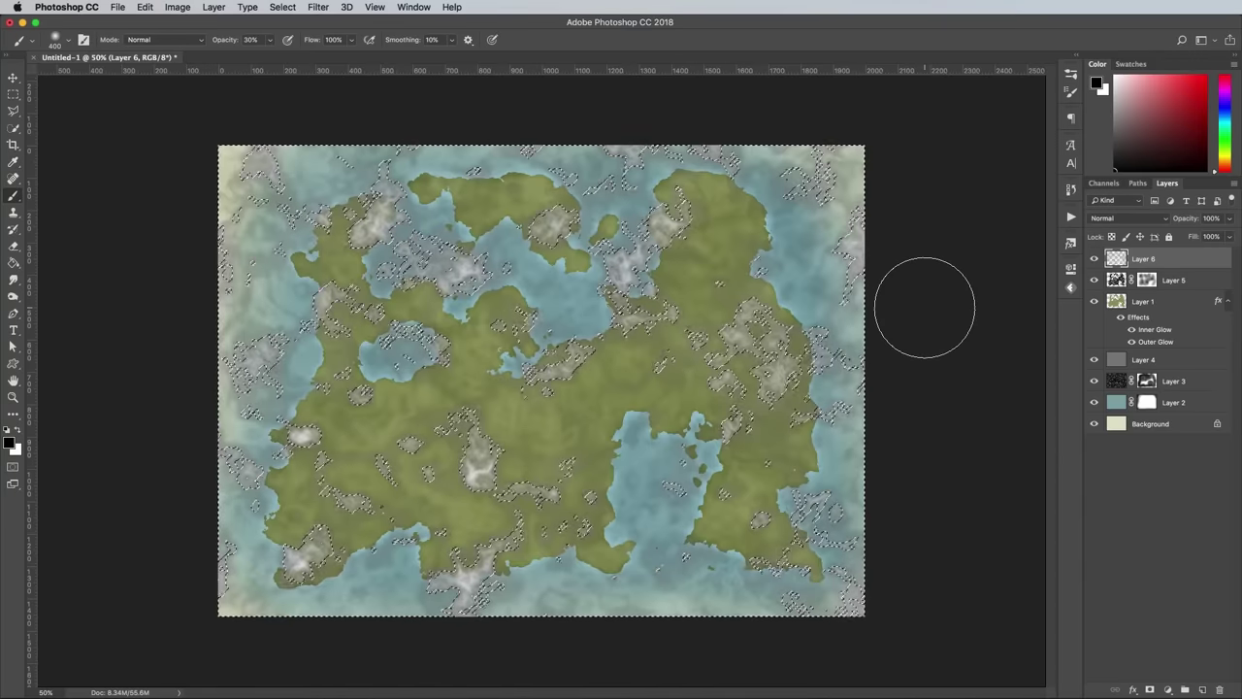
pyautogui.press('super+d')
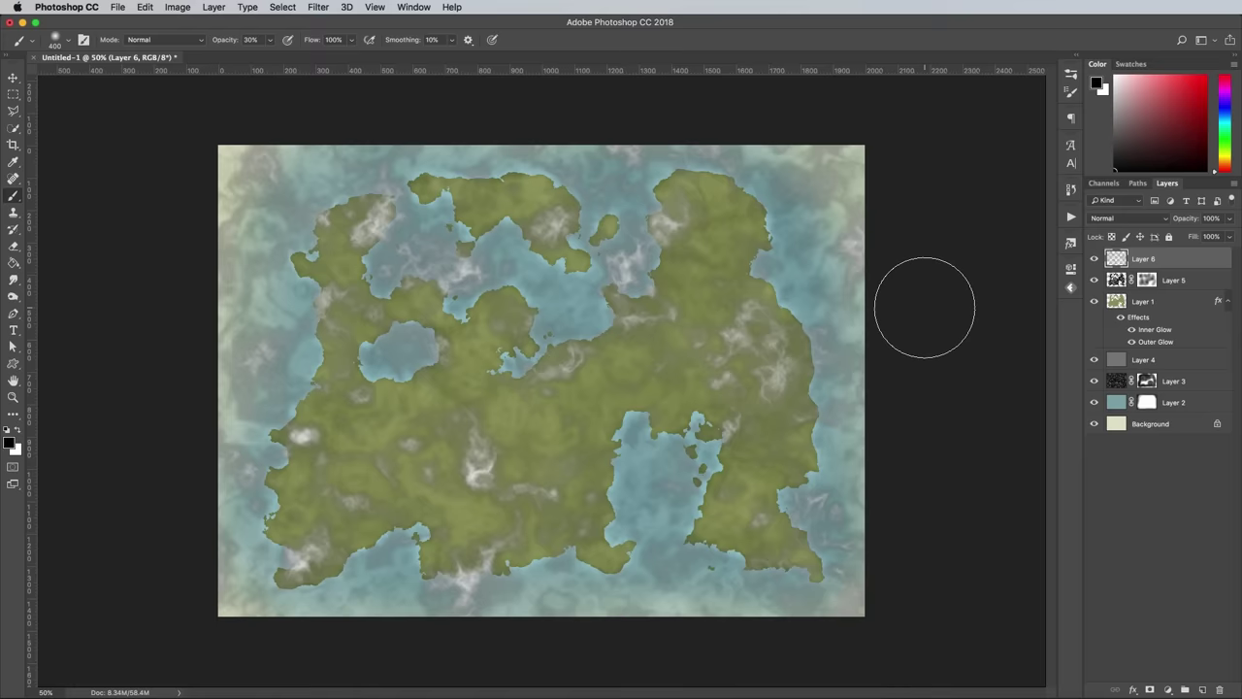
# Emboss Layer 6's clouds with a raised Amount and set its blend mode to Linear Light.
pyautogui.keyDown('super'); pyautogui.click(1118, 303); pyautogui.keyUp('super')
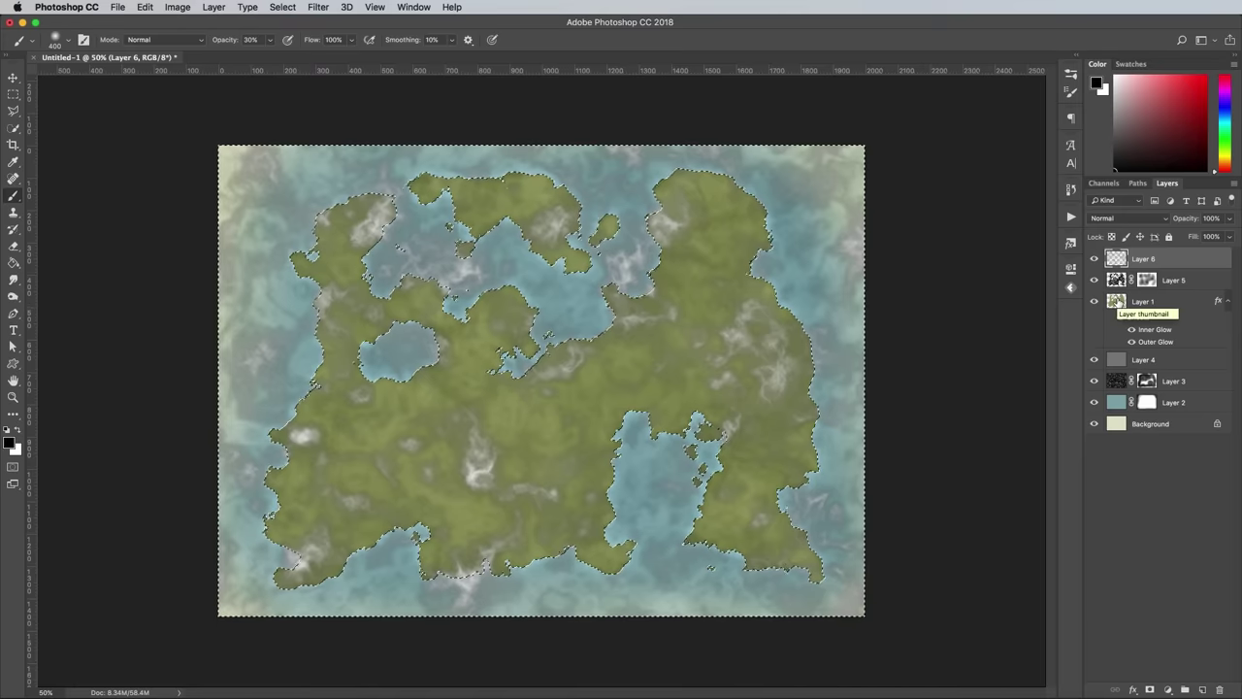
pyautogui.press('shift+super+i')
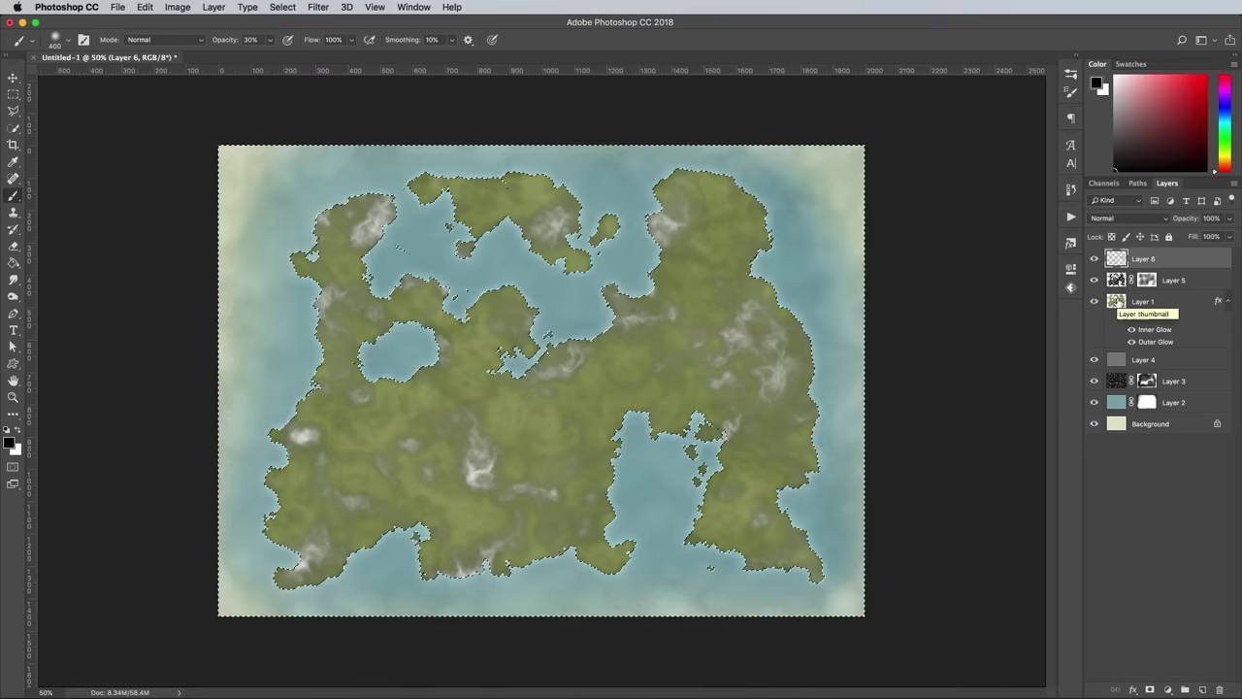
pyautogui.press('super+d')
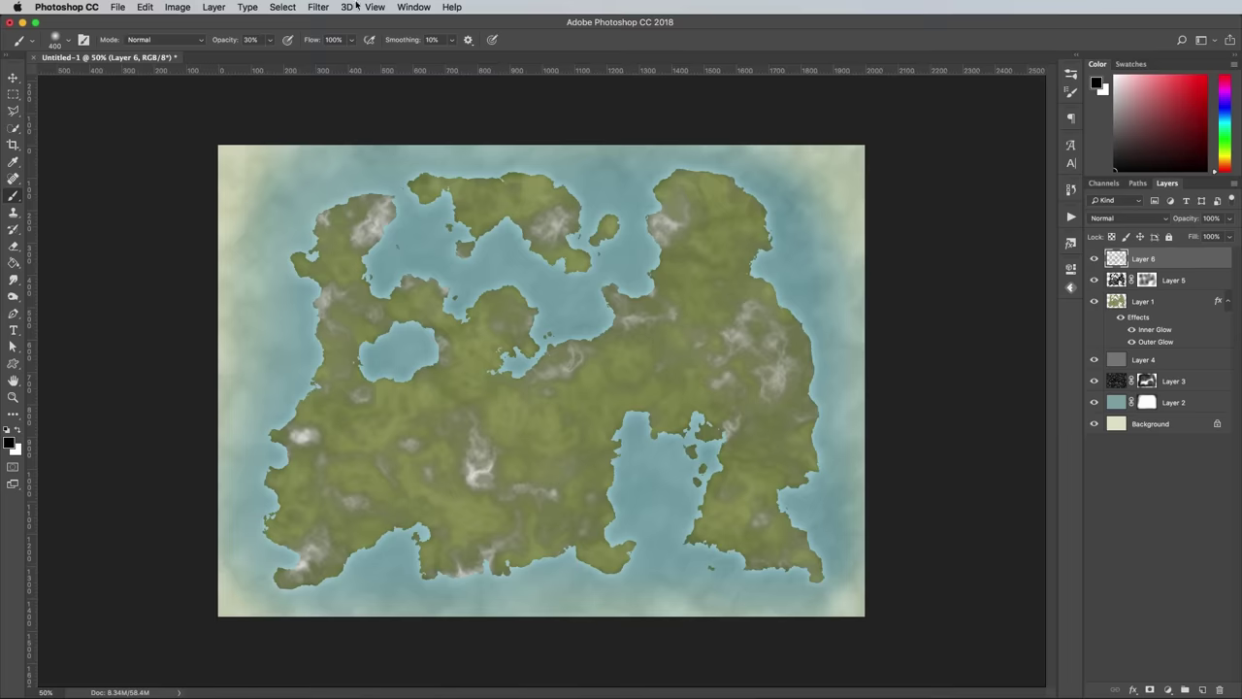
pyautogui.click(319, 6)
pyautogui.moveTo(363, 245)
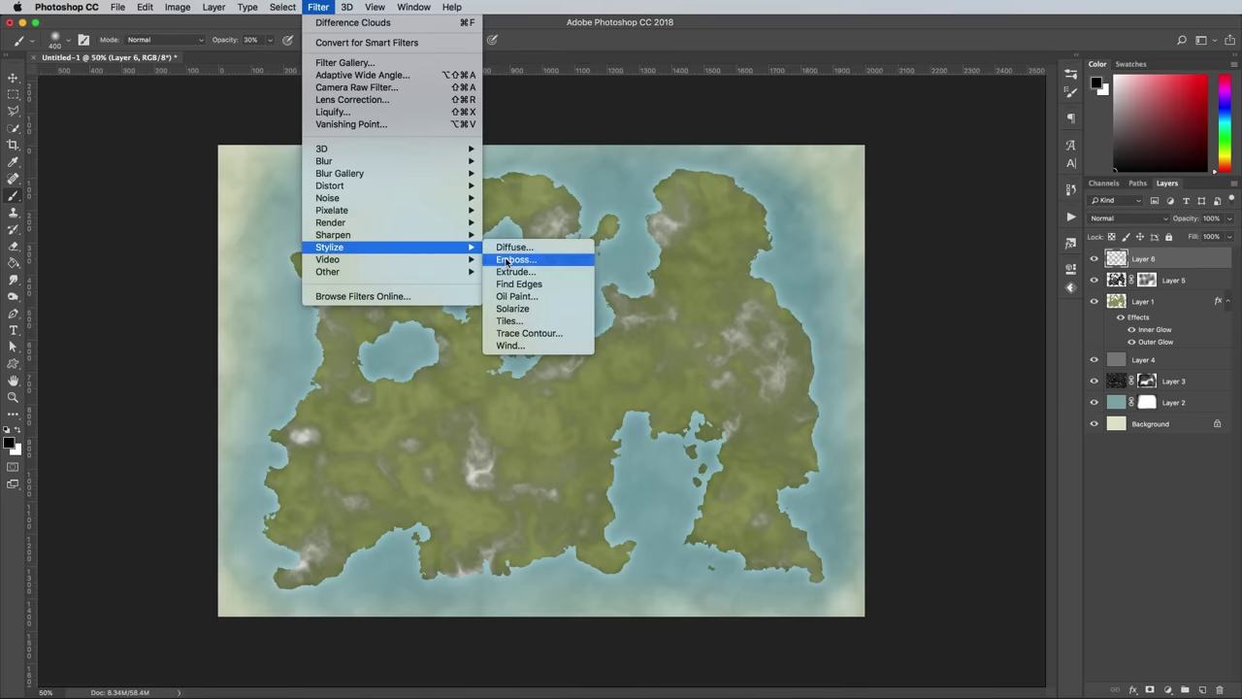
pyautogui.click(505, 259)
pyautogui.moveTo(834, 470); pyautogui.dragTo(895, 473)
pyautogui.click(892, 234)
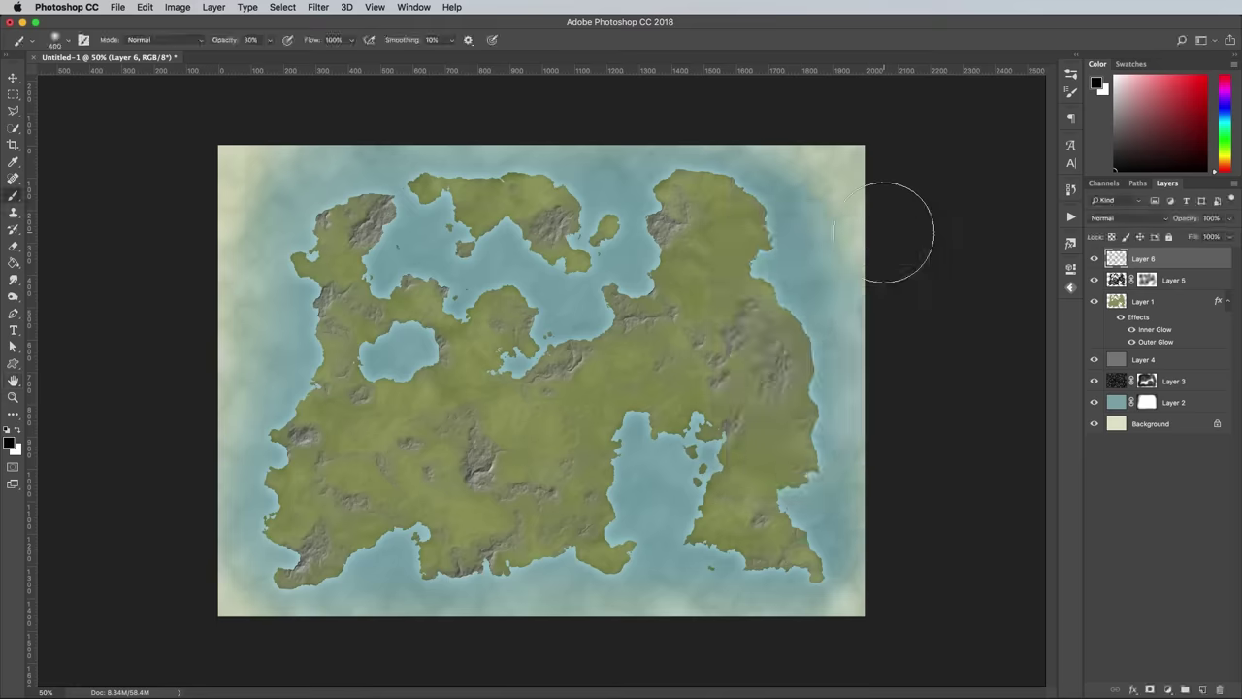
pyautogui.click(1121, 220)
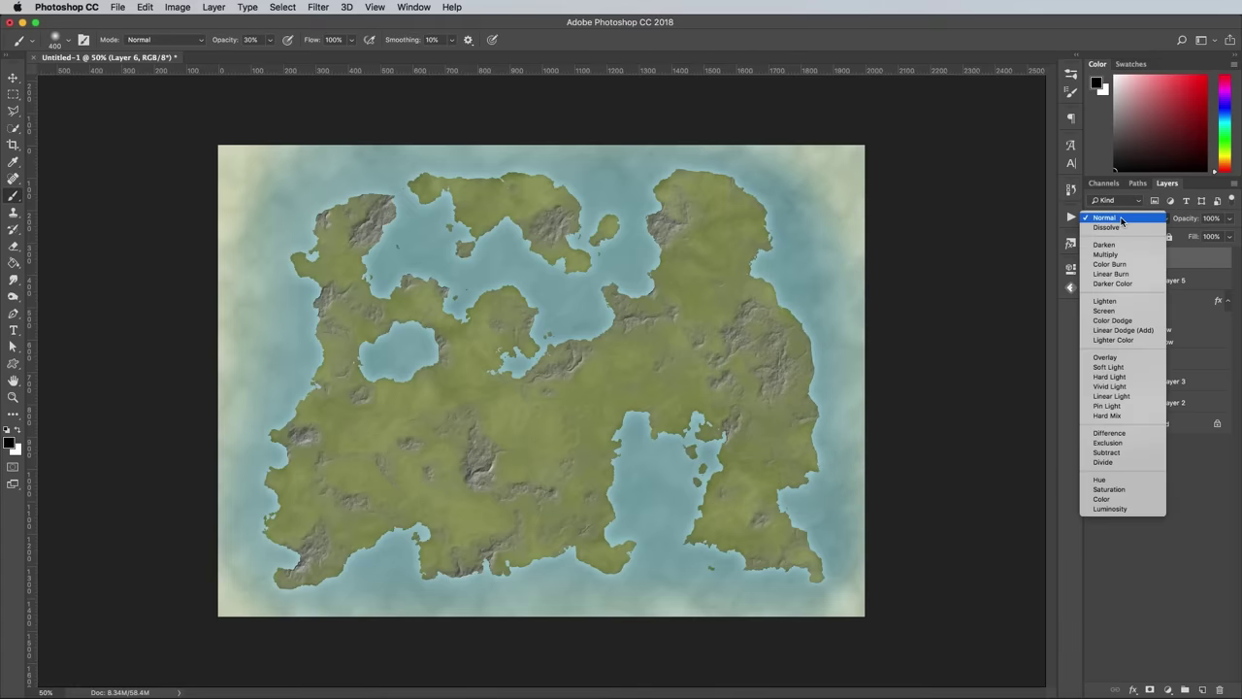
pyautogui.click(1116, 395)
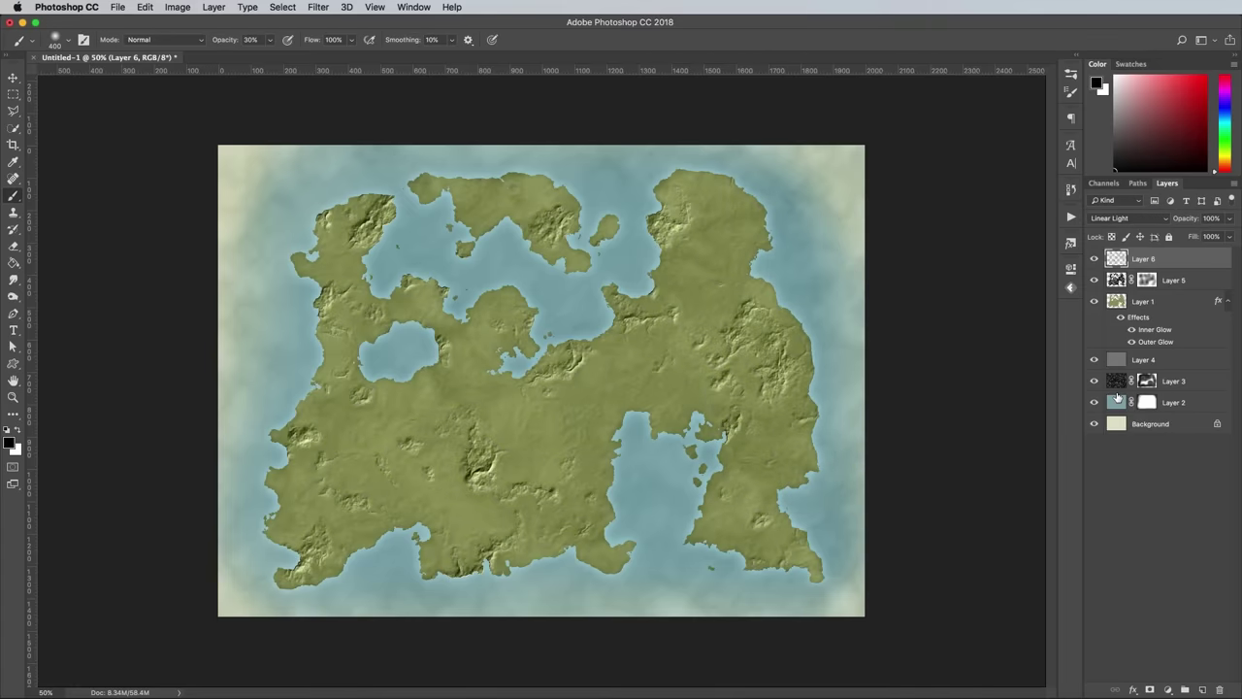
# Add a white Soft Light Color Overlay with reduced opacity to Layer 6.
pyautogui.doubleClick(1183, 259)
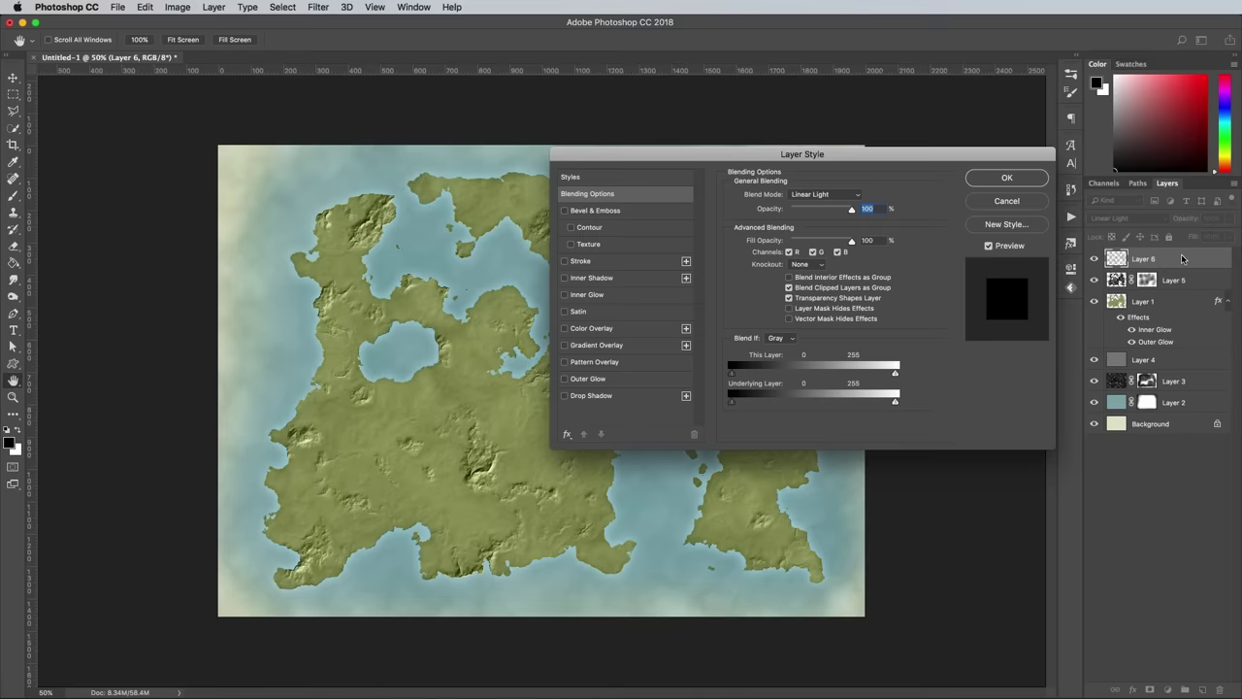
pyautogui.click(609, 328)
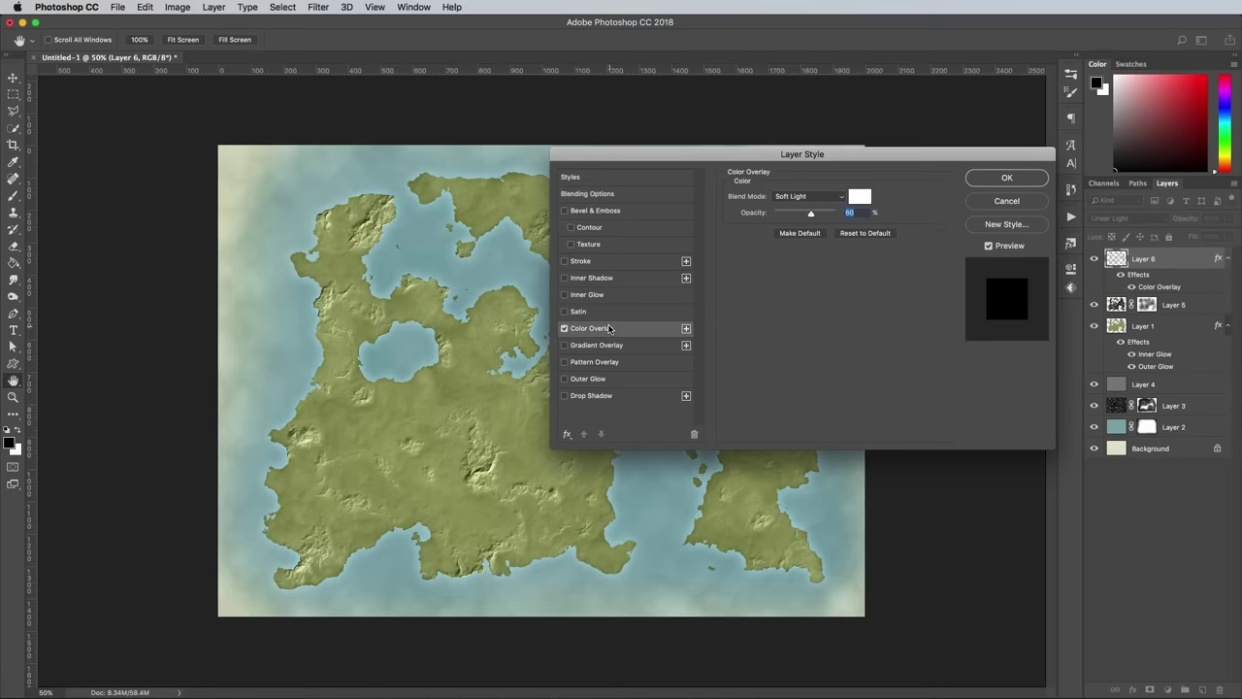
pyautogui.click(860, 197)
pyautogui.click(837, 282)
pyautogui.click(817, 197)
pyautogui.click(792, 196)
pyautogui.moveTo(835, 213); pyautogui.dragTo(811, 216)
pyautogui.click(979, 181)
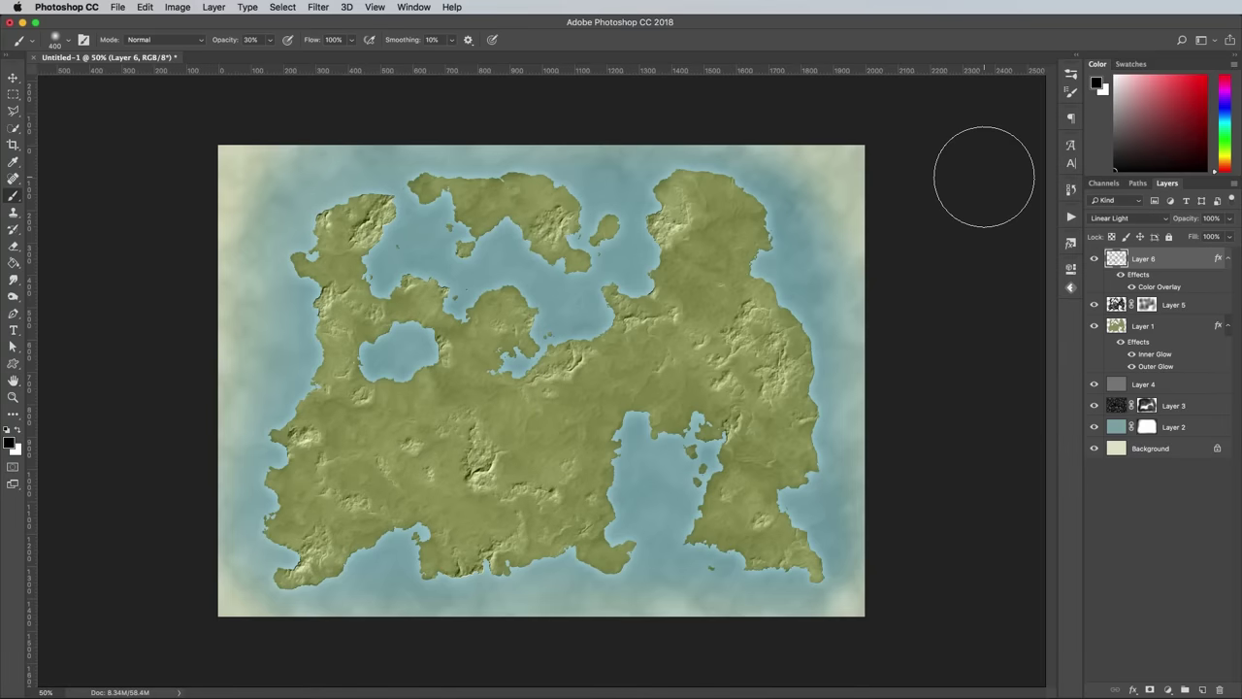
# Add Layer 7 with Render Clouds and repeated Difference Clouds.
pyautogui.click(1202, 690)
pyautogui.click(317, 7)
pyautogui.moveTo(330, 222)
pyautogui.click(522, 268)
pyautogui.click(317, 6)
pyautogui.click(533, 280)
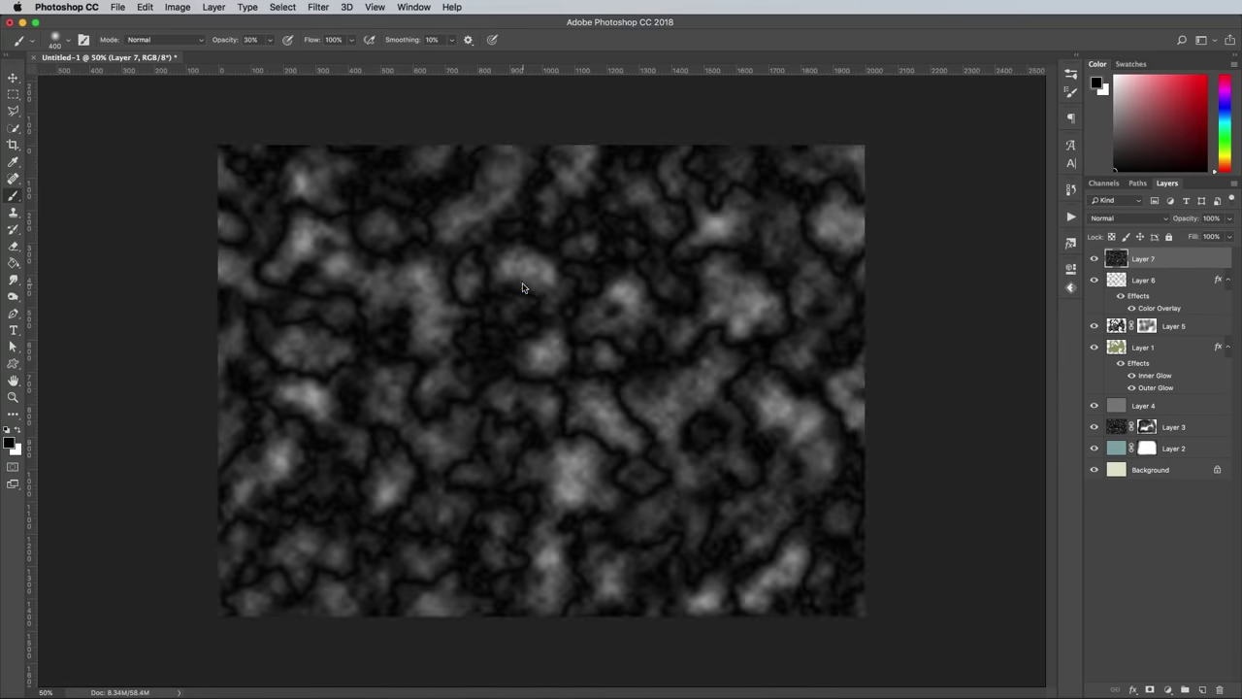
pyautogui.press('super+f')
pyautogui.press('super+f')
# Select the highlights by Color Range, delete them, and deselect.
pyautogui.click(283, 6)
pyautogui.click(308, 138)
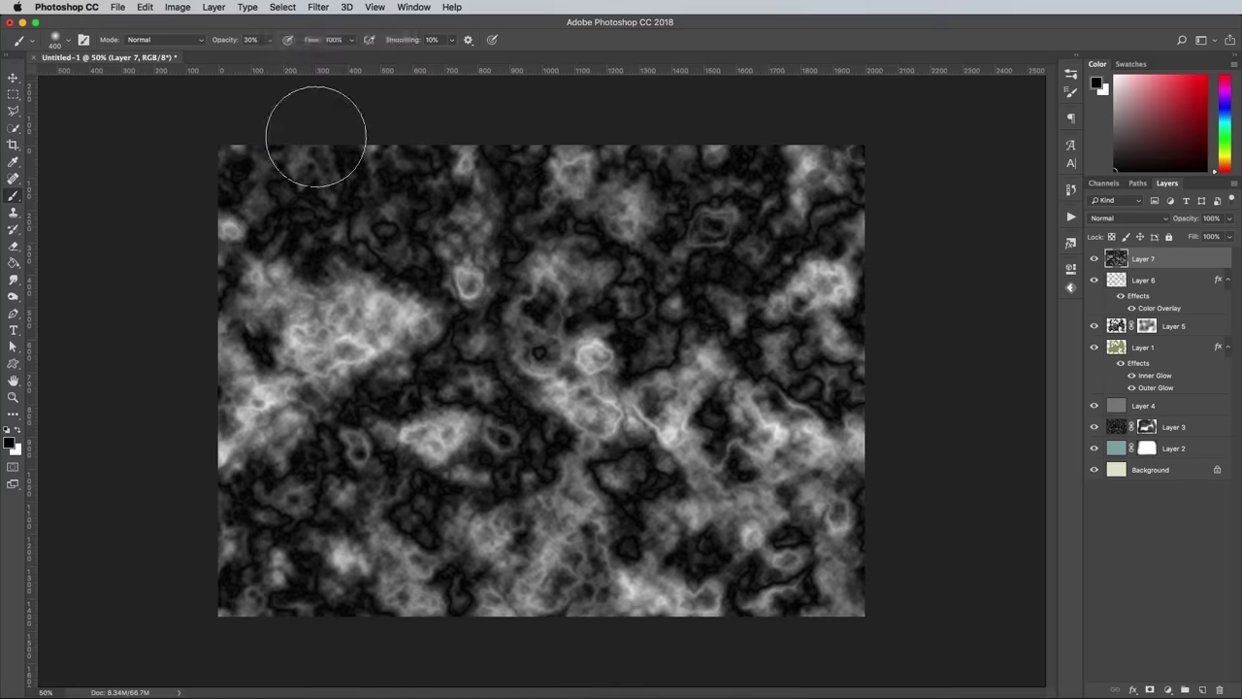
pyautogui.click(916, 302)
pyautogui.press('Delete')
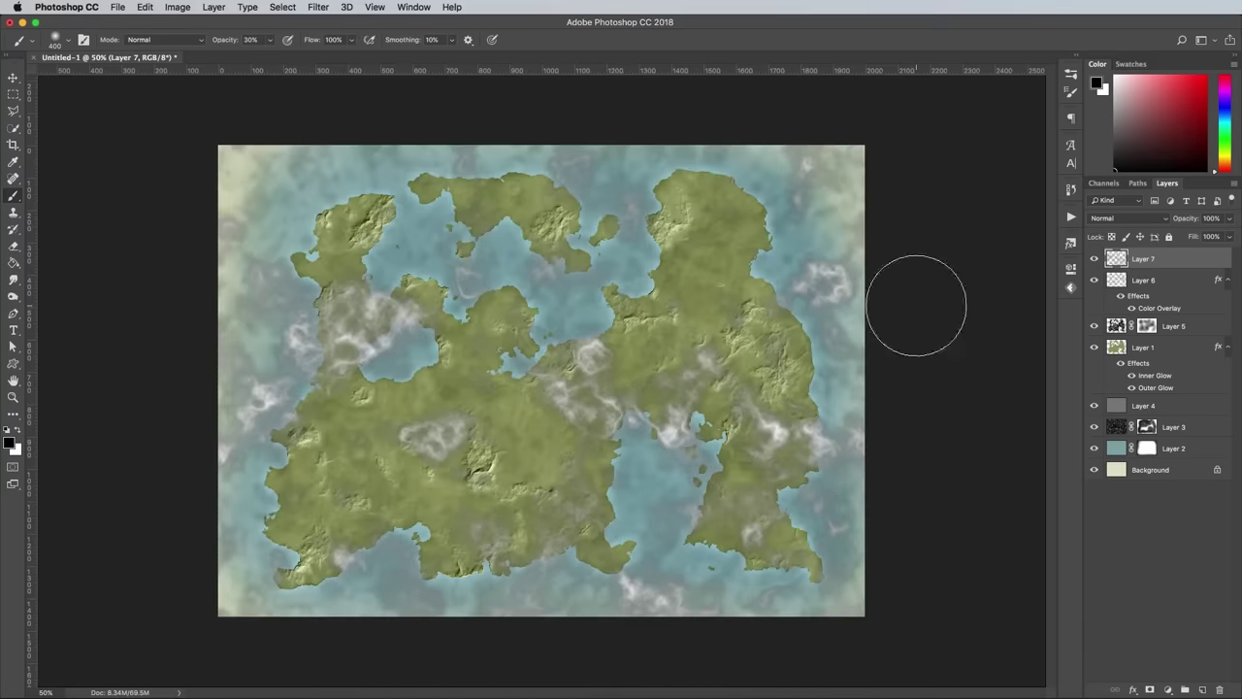
pyautogui.press('super+d')
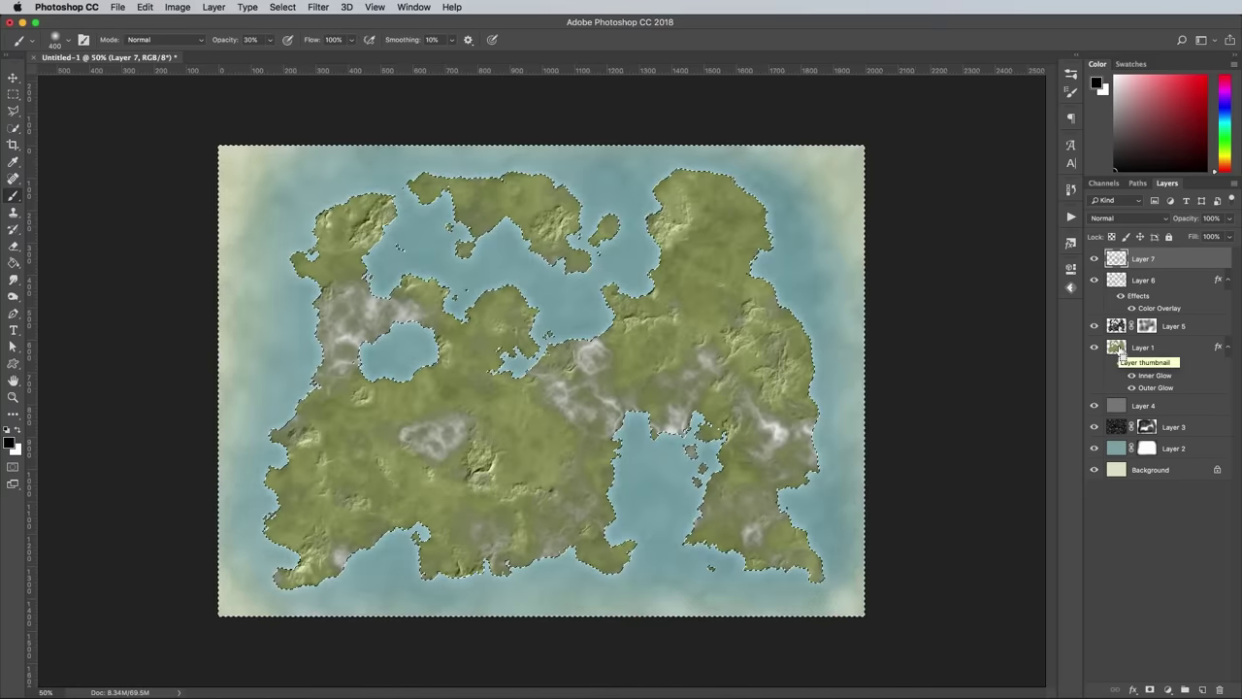
# Emboss Layer 7 with Amount 1 and blend it as Linear Light.
pyautogui.click(318, 7)
pyautogui.moveTo(408, 246)
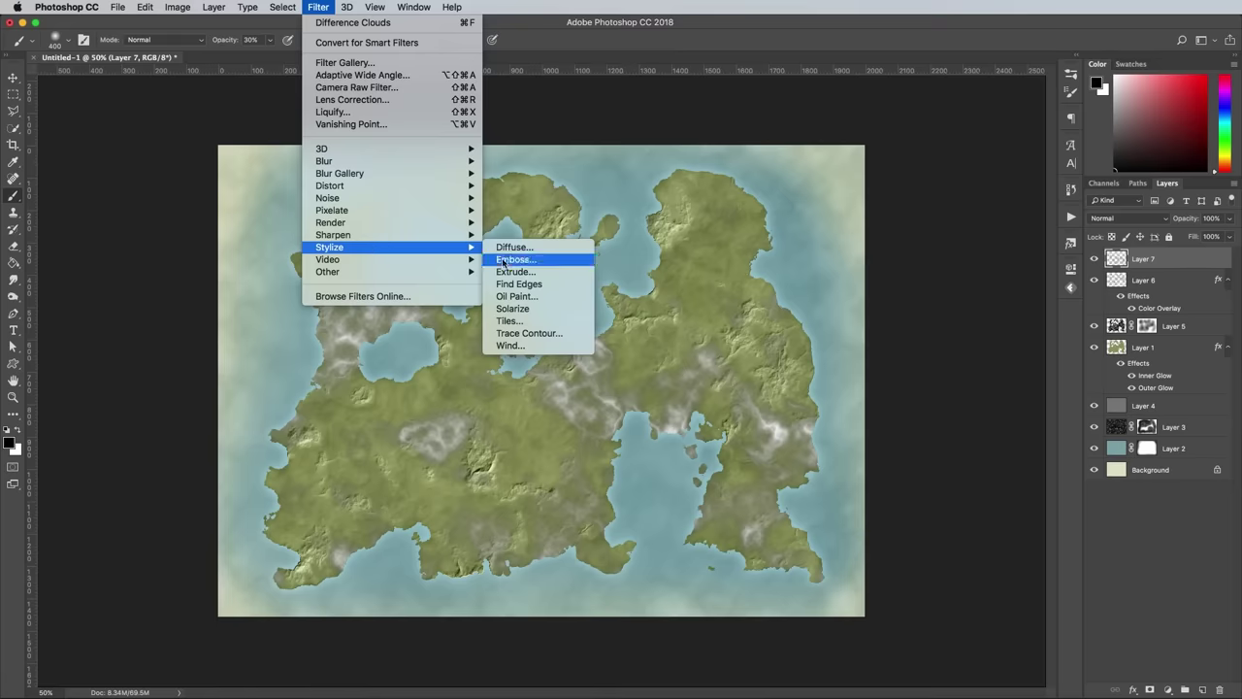
pyautogui.click(505, 263)
pyautogui.doubleClick(783, 452)
pyautogui.write('100')
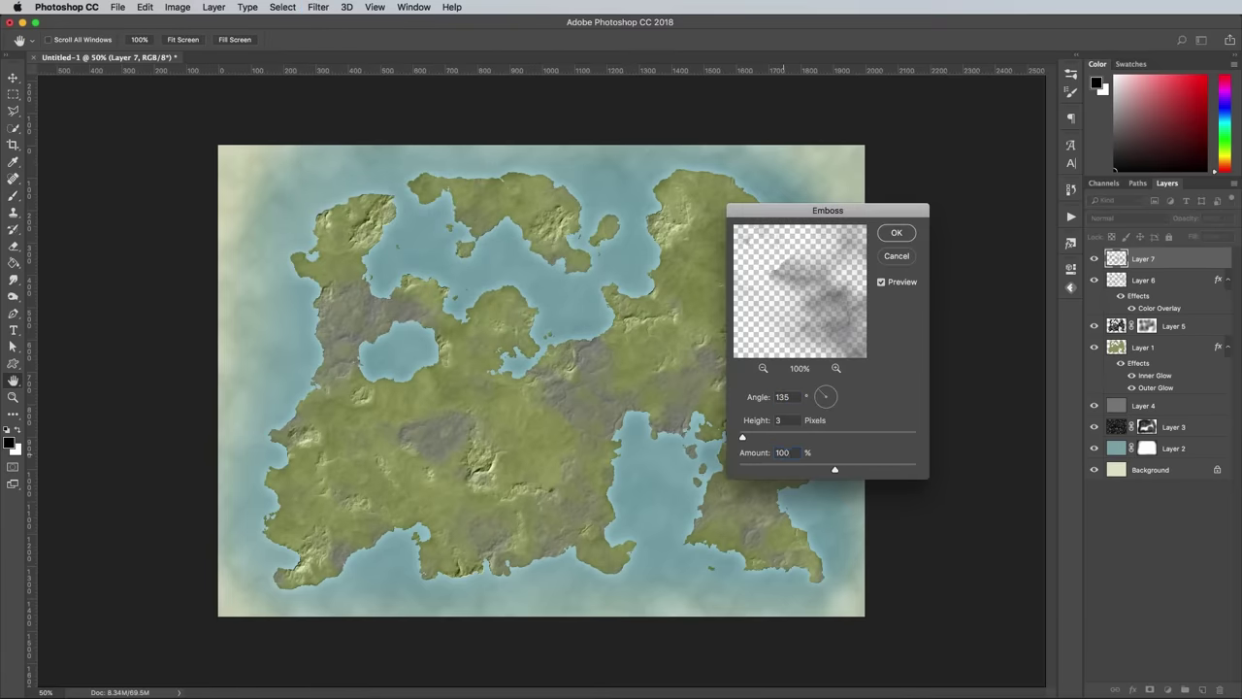
pyautogui.press('Return')
pyautogui.press('b')
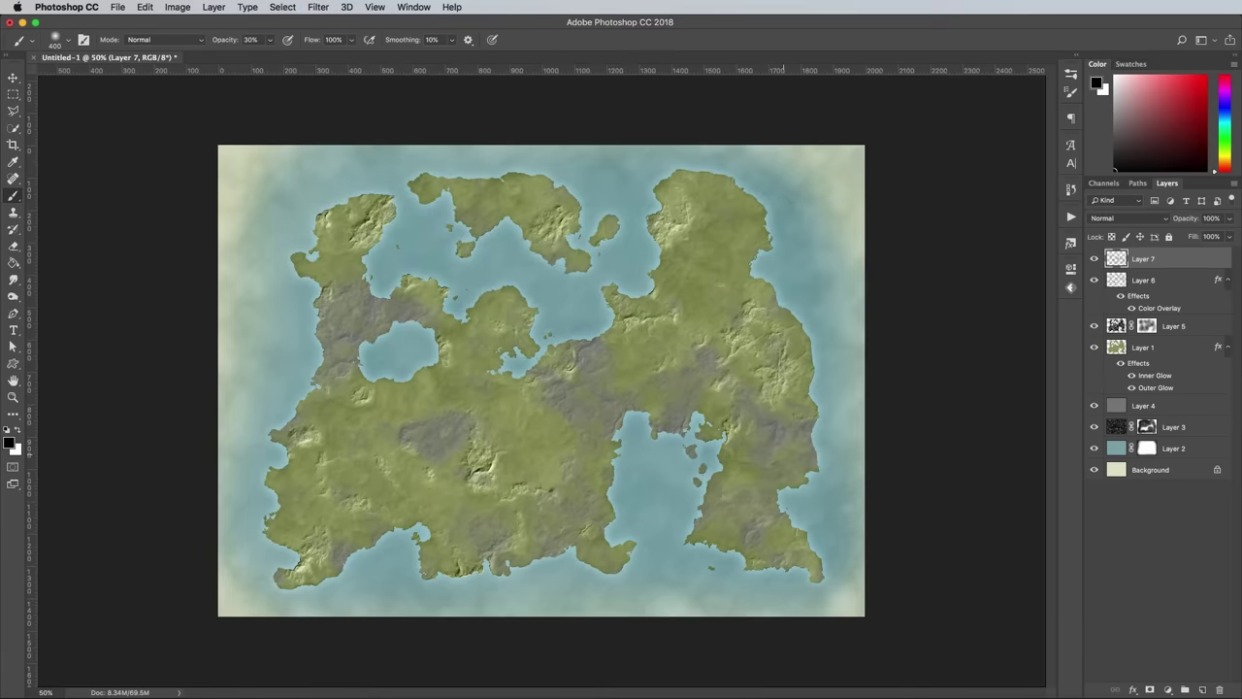
pyautogui.click(1121, 219)
pyautogui.click(1117, 397)
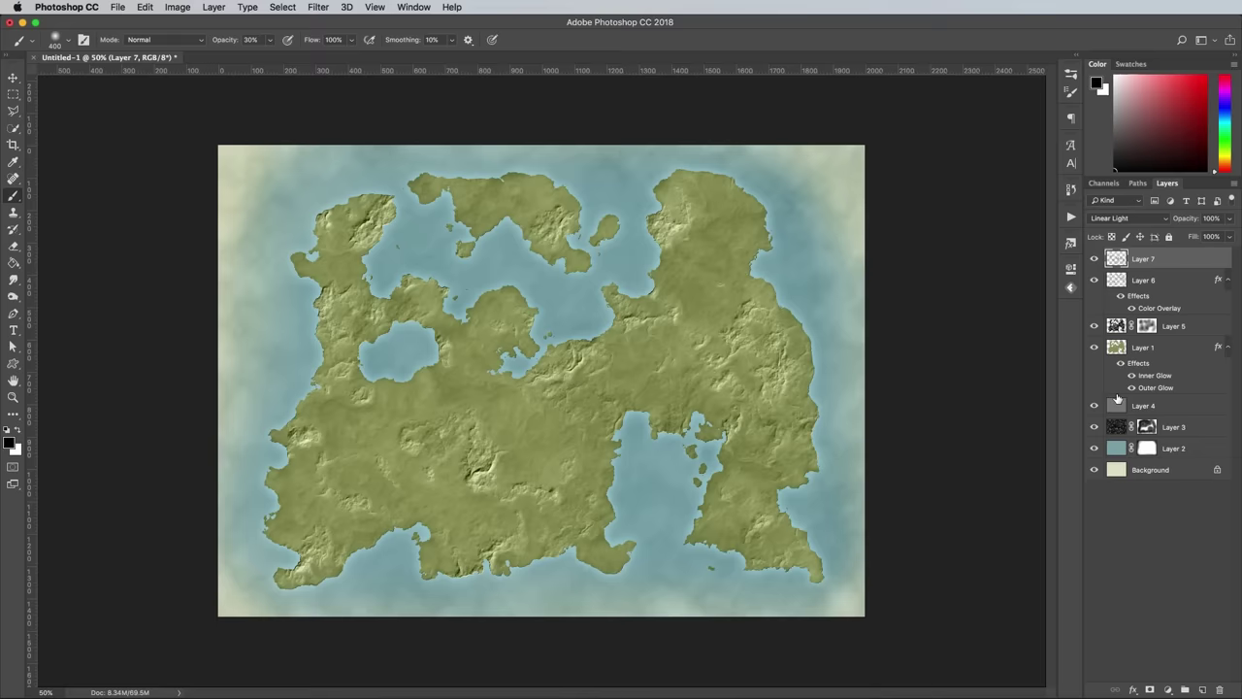
# Add a new Layer 8 above Layer 1 and clip it to the landmass.
pyautogui.click(1180, 351)
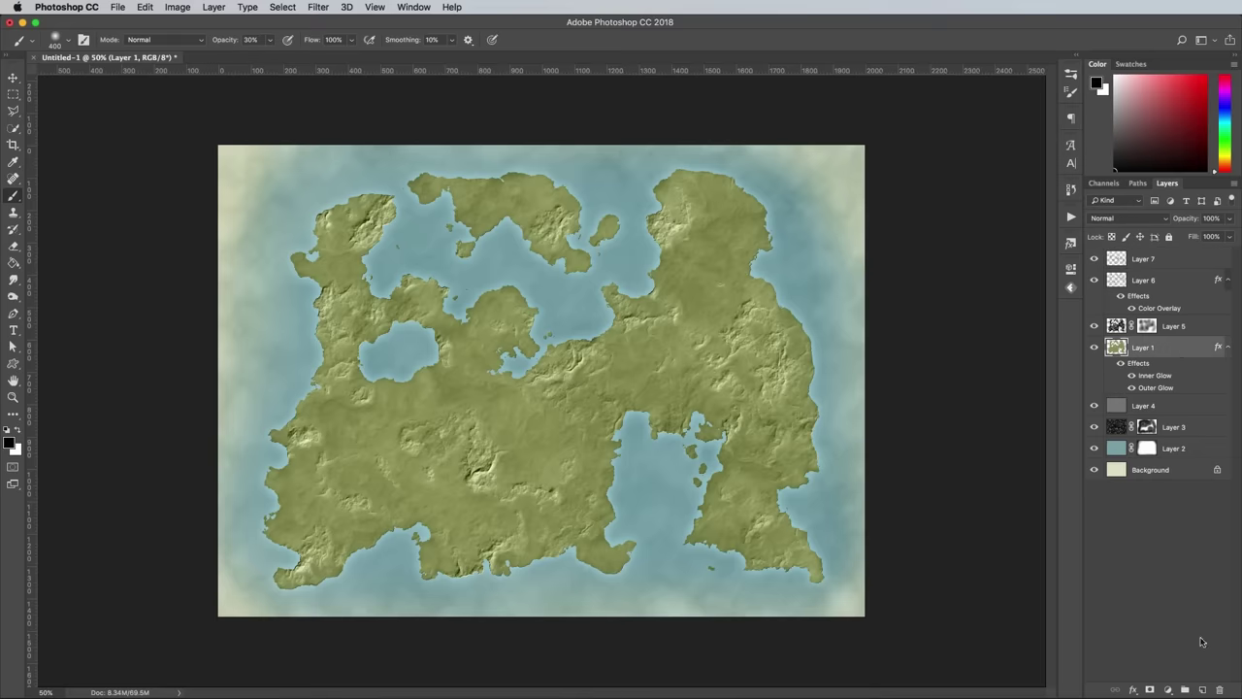
pyautogui.click(1203, 689)
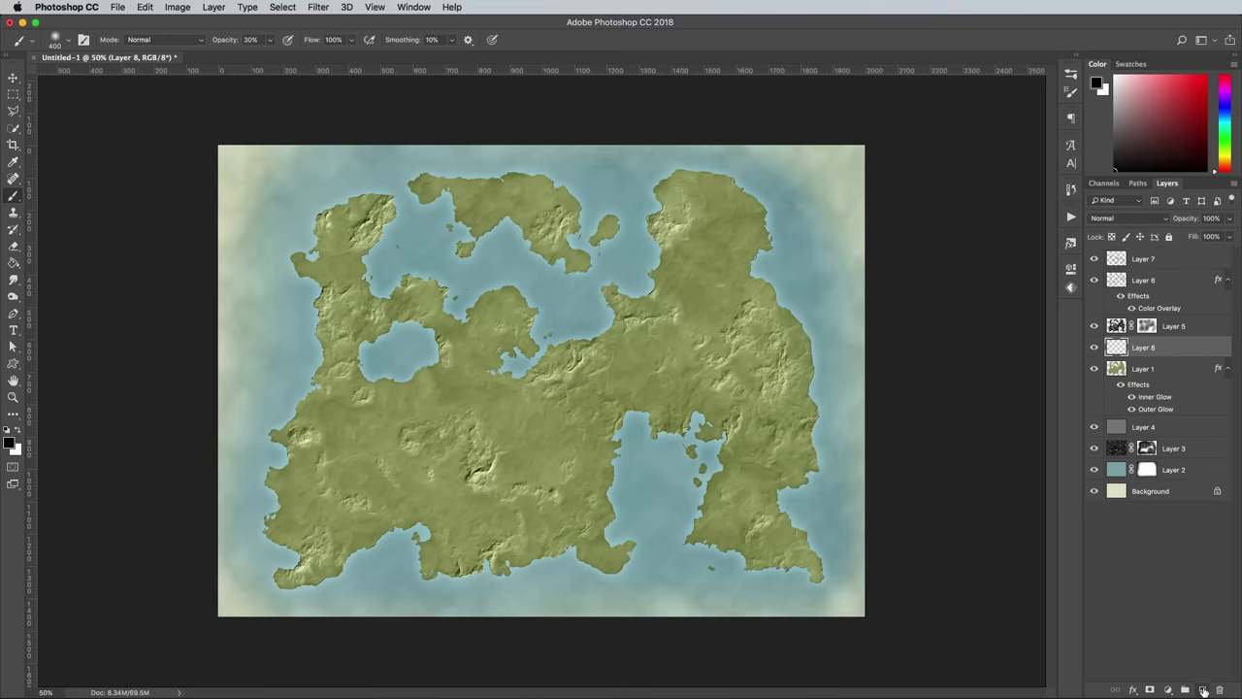
pyautogui.keyDown('alt'); pyautogui.click(1177, 351); pyautogui.keyUp('alt')
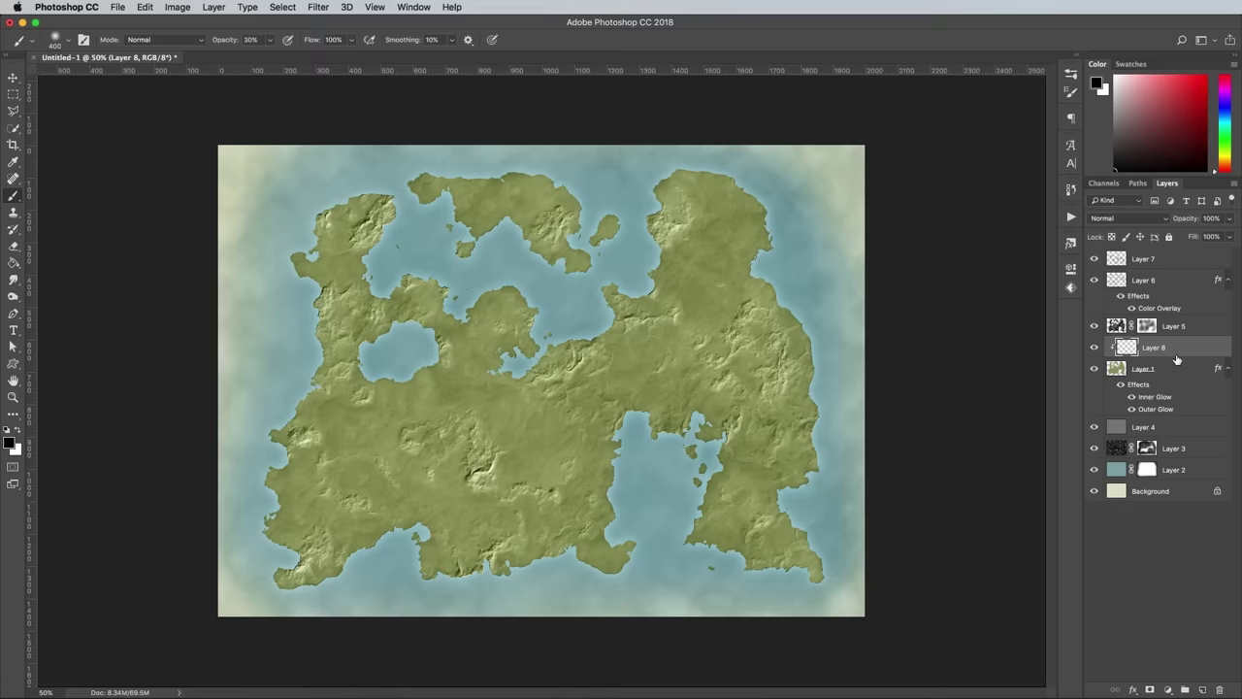
# Paint #ccbb99 sandy tan over the southeast island.
pyautogui.click(11, 443)
pyautogui.write('cc')
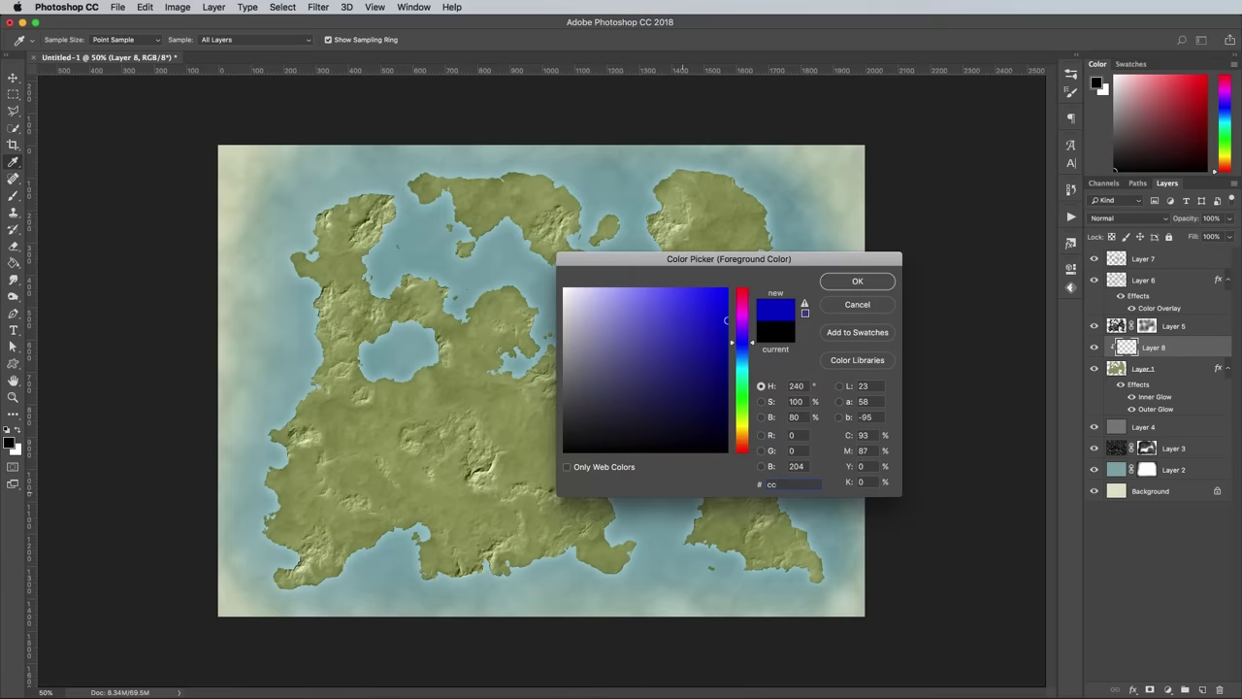
pyautogui.write('bb99')
pyautogui.press('Return')
pyautogui.press('b')
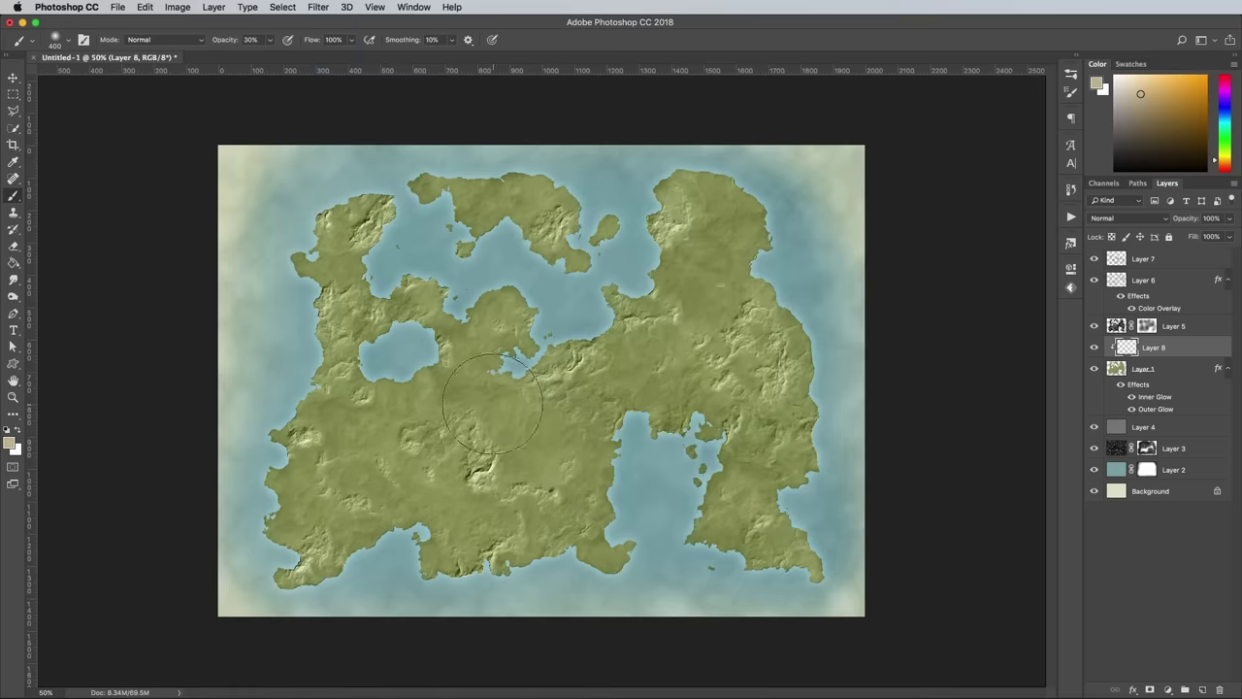
pyautogui.moveTo(702, 554)
pyautogui.mouseDown()
pyautogui.moveTo(795, 537)
pyautogui.moveTo(673, 474)
pyautogui.moveTo(651, 549)
pyautogui.moveTo(797, 567)
pyautogui.moveTo(627, 455)
pyautogui.moveTo(648, 466)
pyautogui.moveTo(698, 438)
pyautogui.moveTo(602, 572)
pyautogui.moveTo(390, 543)
pyautogui.moveTo(246, 547)
pyautogui.moveTo(295, 547)
pyautogui.moveTo(265, 510)
pyautogui.moveTo(450, 588)
pyautogui.moveTo(818, 499)
pyautogui.moveTo(506, 579)
pyautogui.moveTo(438, 583)
pyautogui.moveTo(429, 533)
pyautogui.moveTo(575, 507)
pyautogui.moveTo(629, 544)
pyautogui.mouseUp()
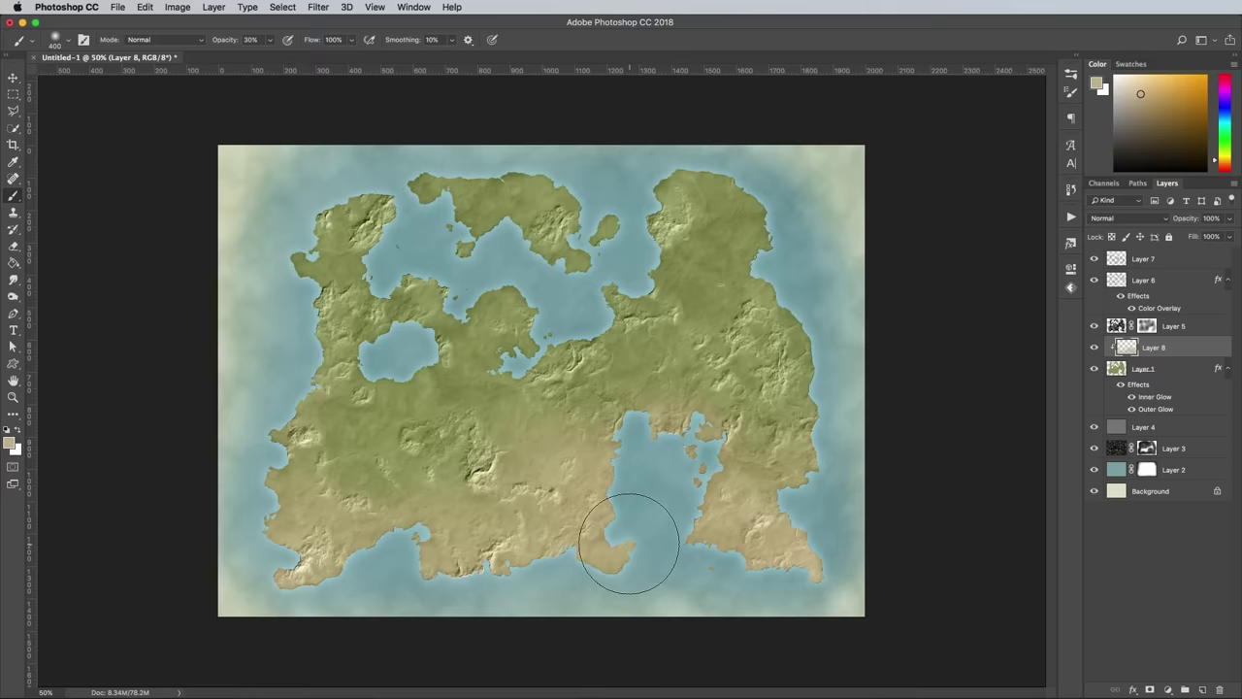
# Add a clipped Layer 9 and paint white snow over the northern lands.
pyautogui.click(1201, 689)
pyautogui.keyDown('alt'); pyautogui.click(1180, 355); pyautogui.keyUp('alt')
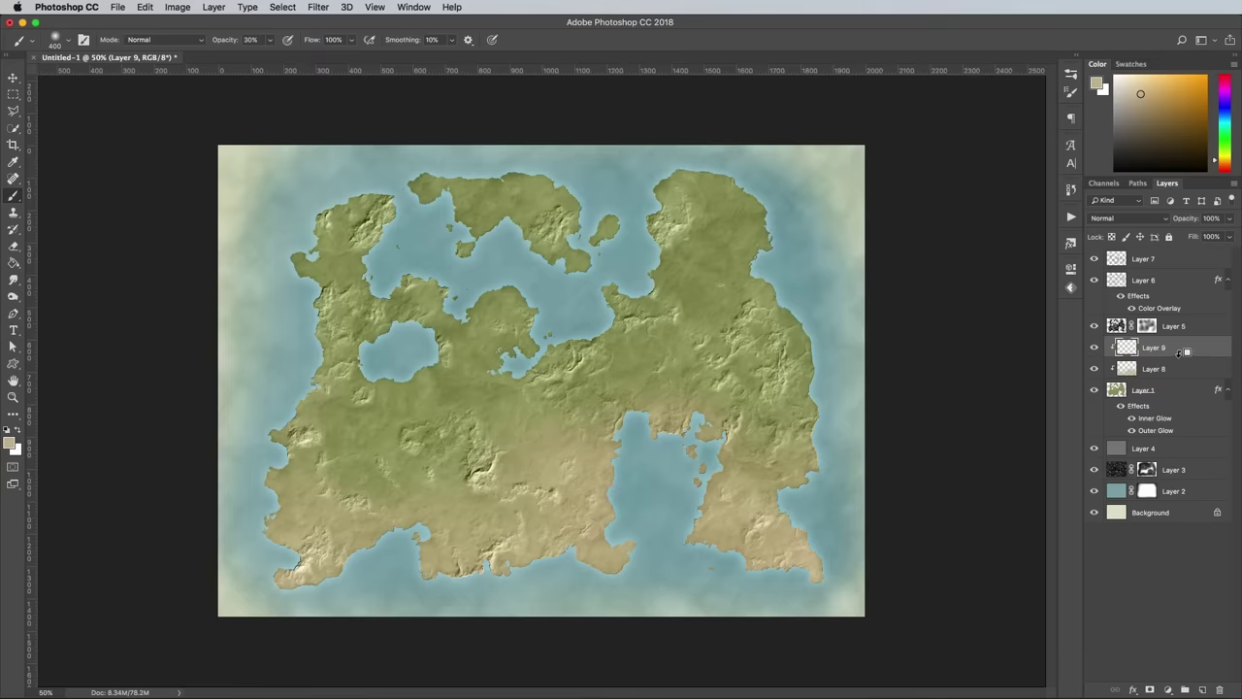
pyautogui.click(18, 429)
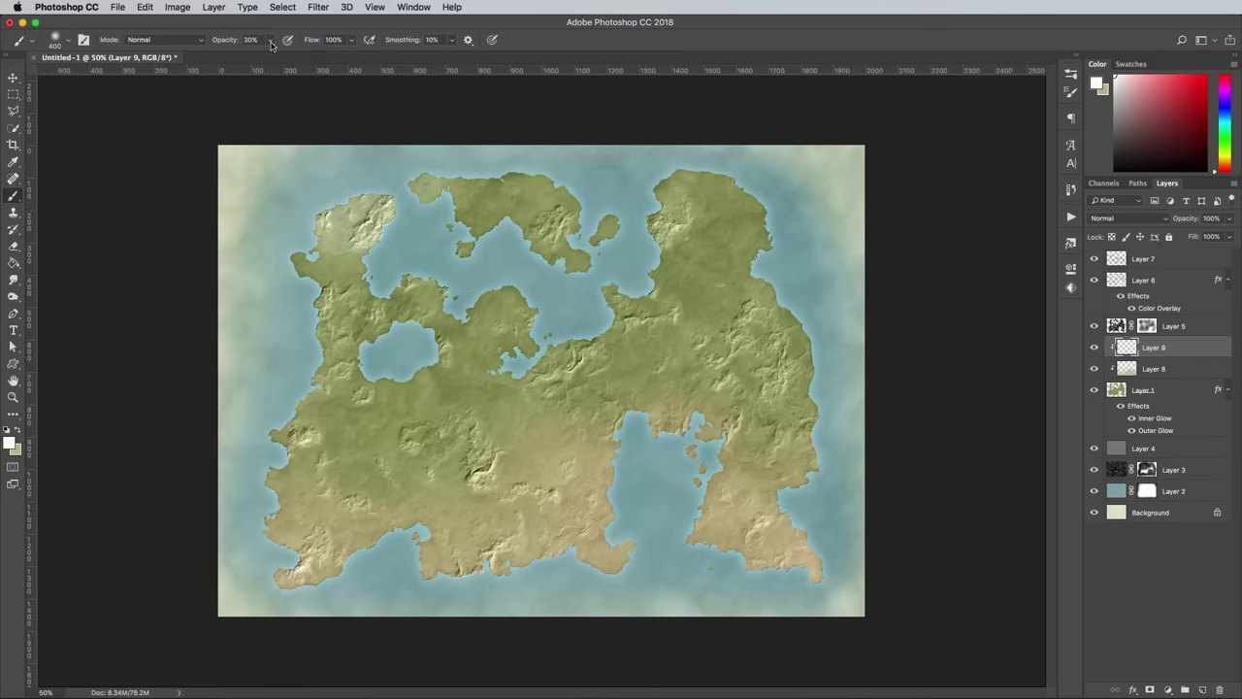
pyautogui.moveTo(271, 45); pyautogui.dragTo(320, 59)
pyautogui.moveTo(360, 208)
pyautogui.mouseDown()
pyautogui.moveTo(663, 163)
pyautogui.moveTo(763, 192)
pyautogui.moveTo(316, 235)
pyautogui.moveTo(455, 244)
pyautogui.moveTo(726, 222)
pyautogui.moveTo(332, 274)
pyautogui.moveTo(813, 263)
pyautogui.moveTo(327, 222)
pyautogui.mouseUp()
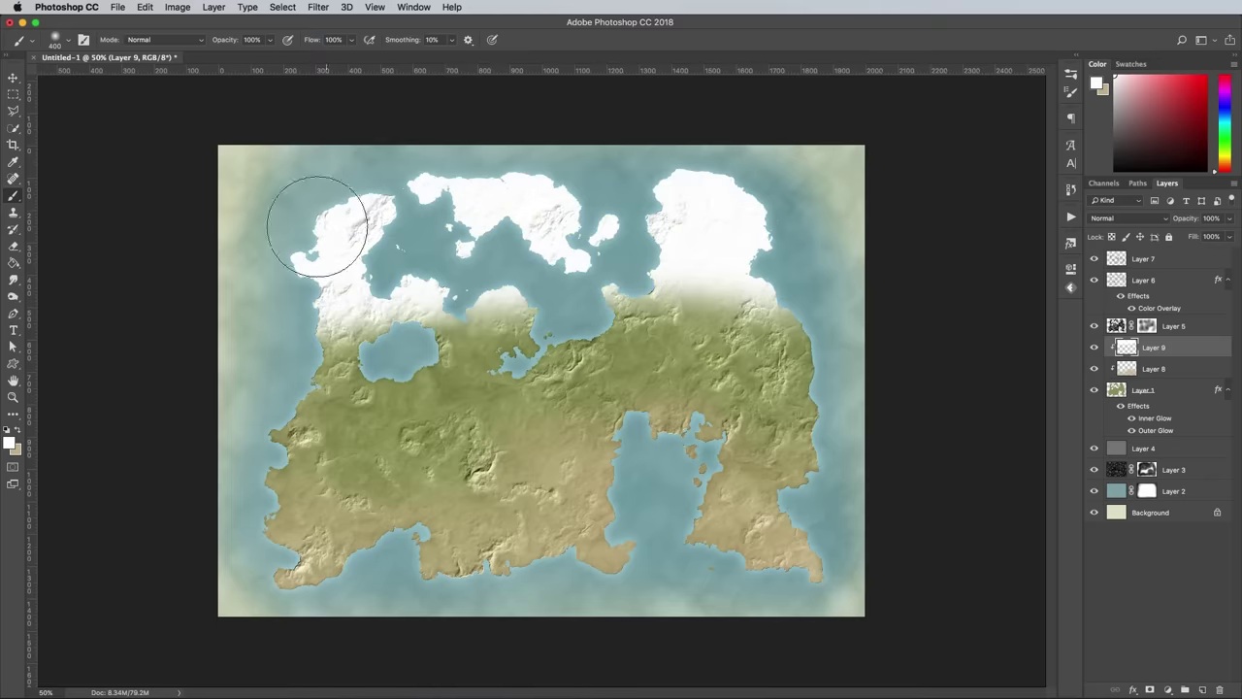
# Erase excess snow from the central land and set Layer 9 opacity to 97%.
pyautogui.click(14, 246)
pyautogui.click(68, 40)
pyautogui.click(409, 457)
pyautogui.moveTo(409, 457)
pyautogui.mouseDown()
pyautogui.moveTo(478, 450)
pyautogui.moveTo(359, 438)
pyautogui.moveTo(720, 431)
pyautogui.moveTo(721, 389)
pyautogui.mouseUp()
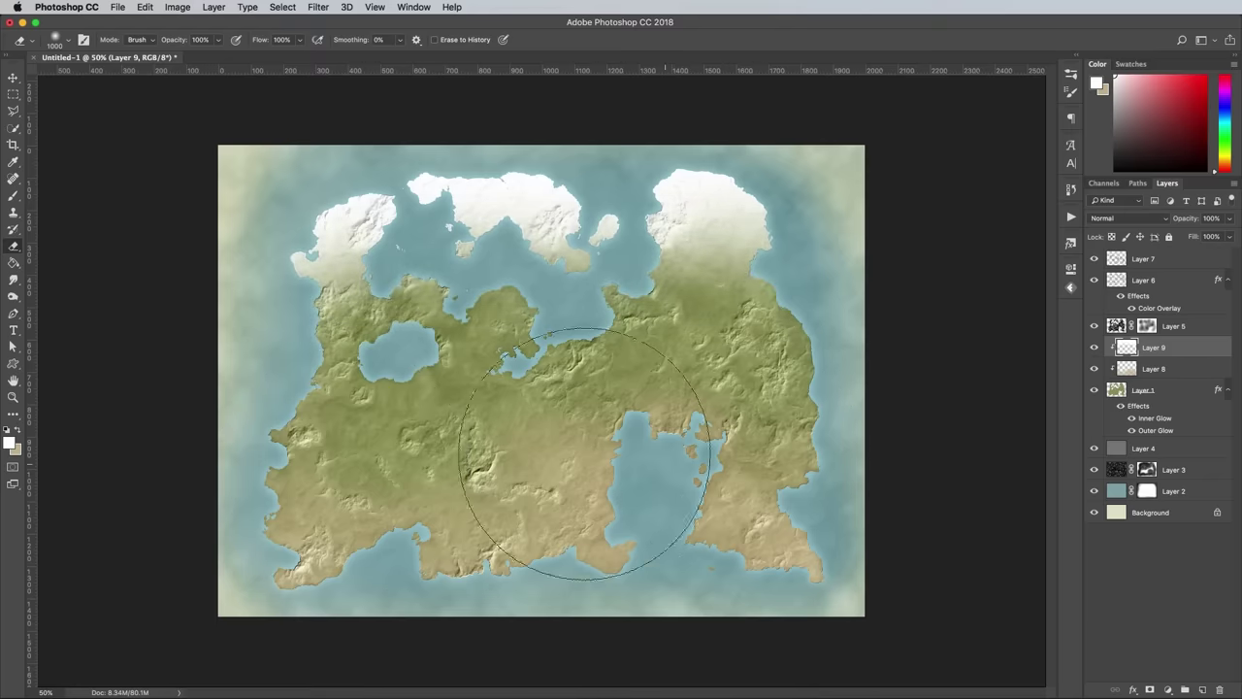
pyautogui.click(1229, 218)
pyautogui.moveTo(1229, 235); pyautogui.dragTo(1227, 235)
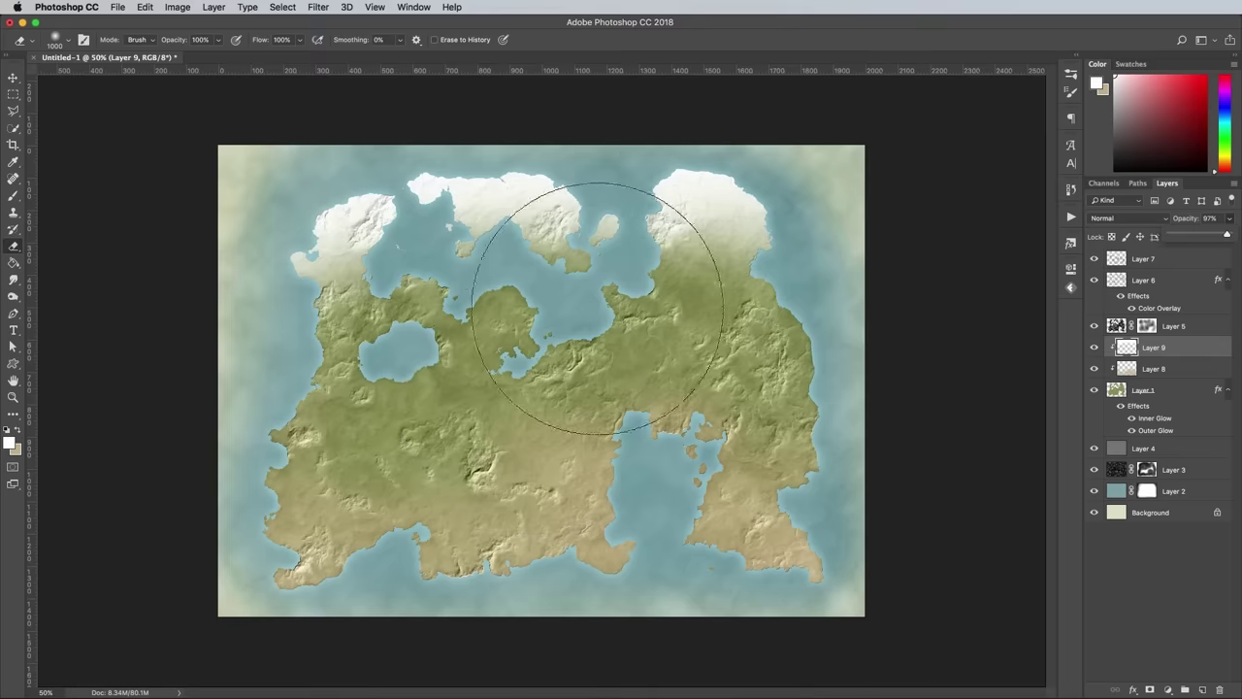
pyautogui.click(12, 79)
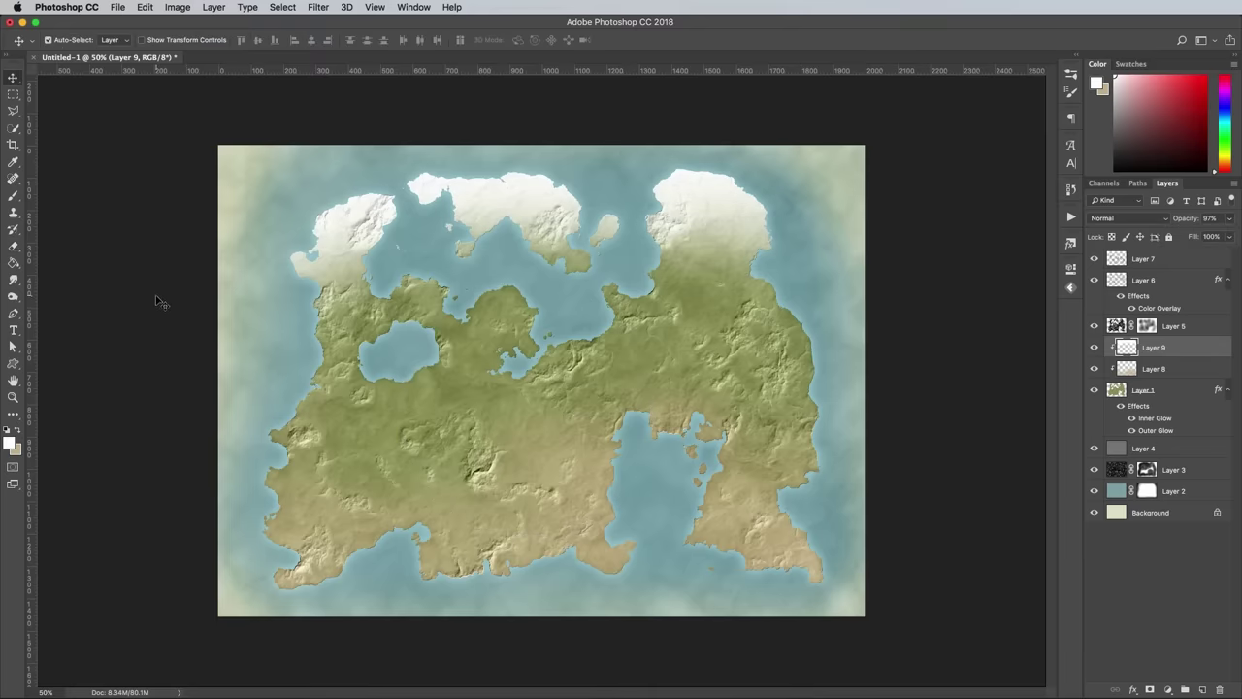
# Open old_paper_by_struckdumb.jpg, select all of it, and close the document.
pyautogui.press('F11')
pyautogui.doubleClick(65, 53)
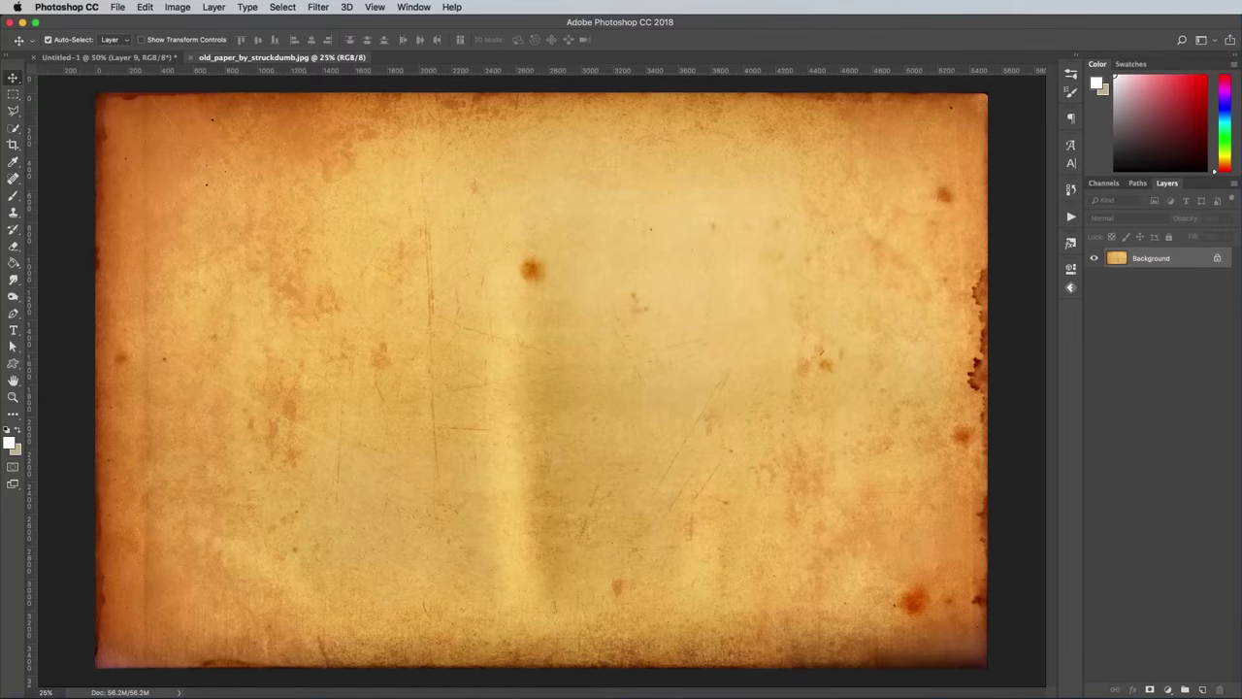
pyautogui.press('super+a')
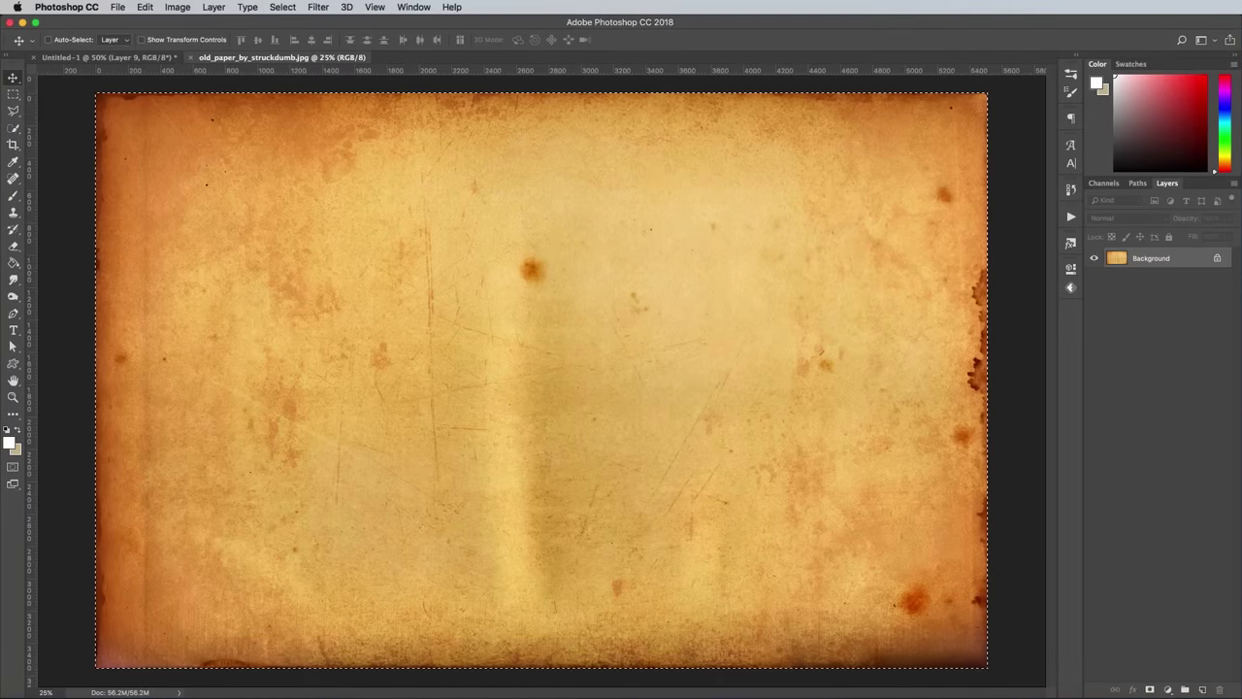
pyautogui.press('super+w')
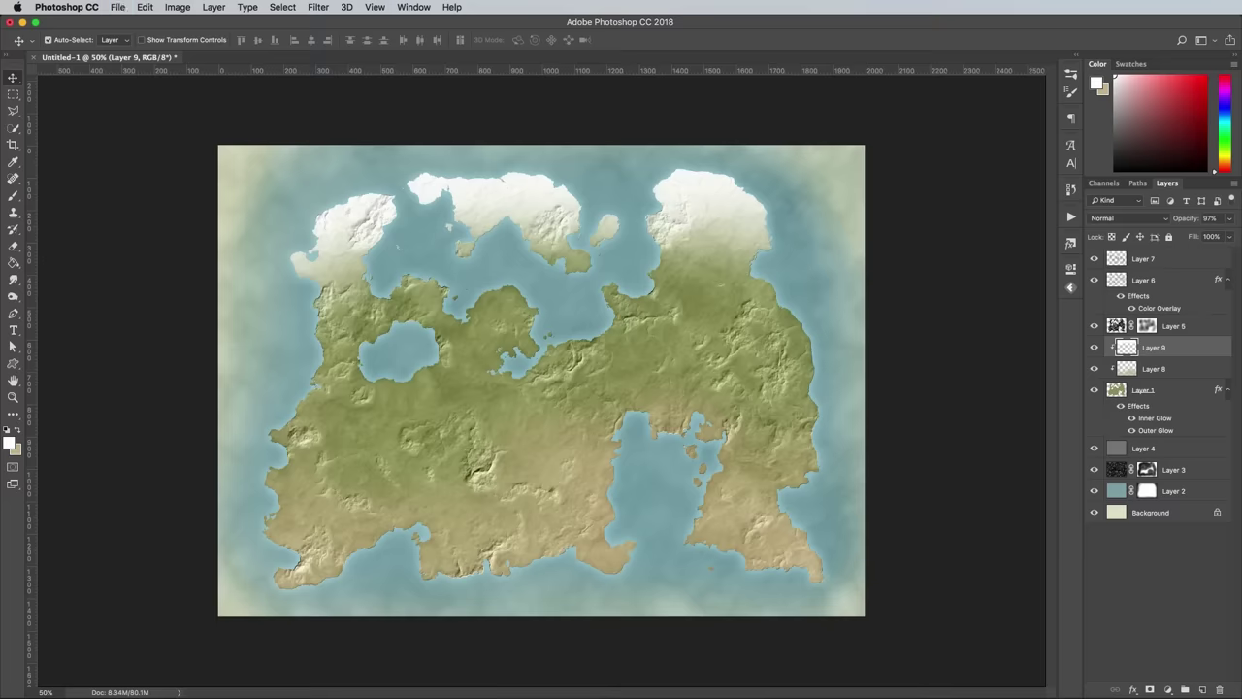
# Paste the paper texture above the top map layer and scale it to cover the whole canvas.
pyautogui.click(1176, 259)
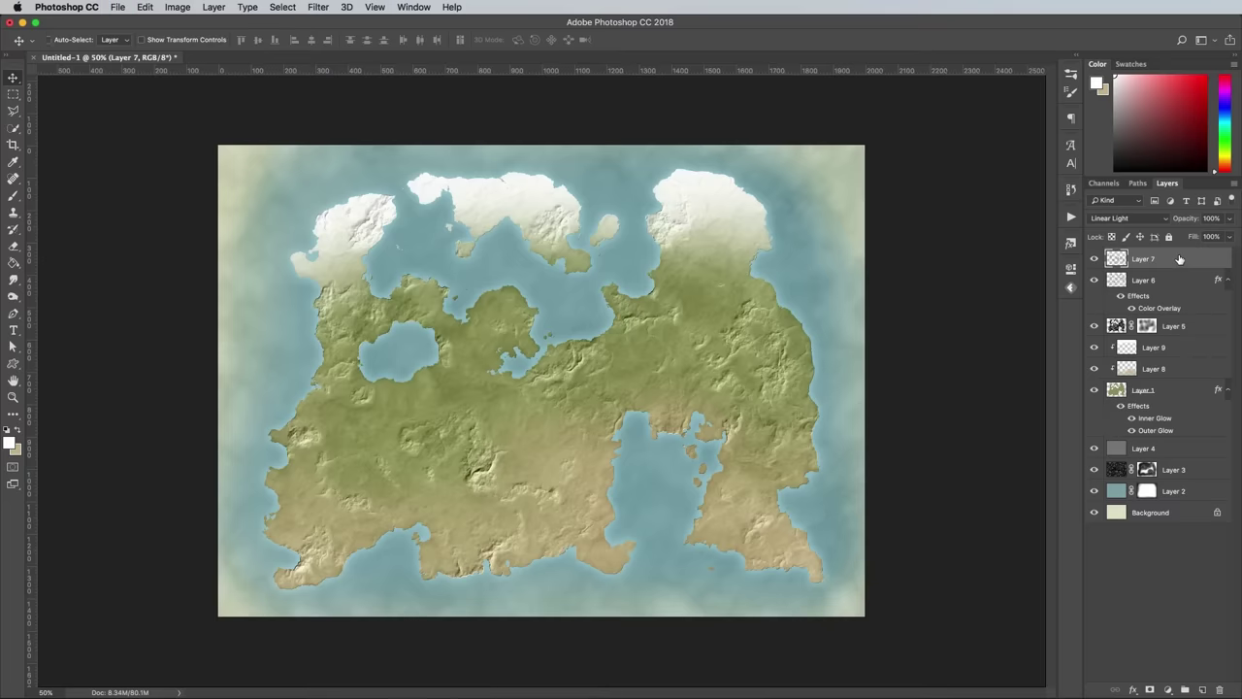
pyautogui.press('super+v')
pyautogui.press('super+t')
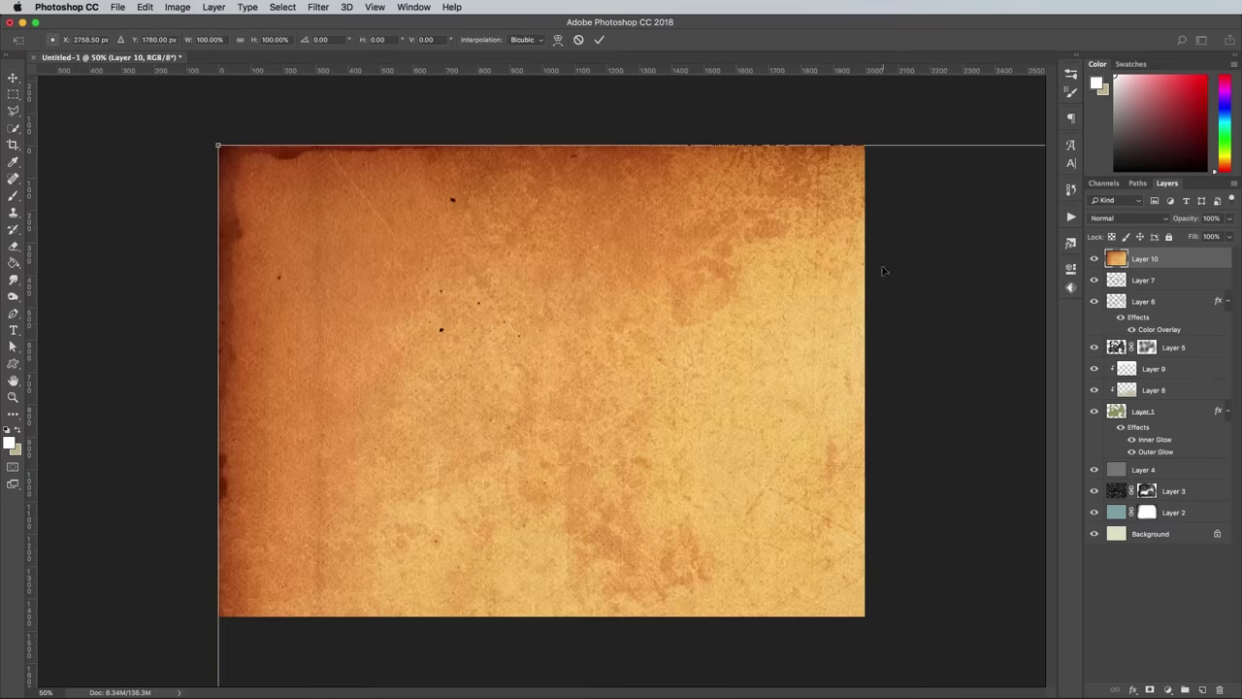
pyautogui.moveTo(217, 145); pyautogui.dragTo(662, 405)
pyautogui.moveTo(789, 504); pyautogui.dragTo(348, 238)
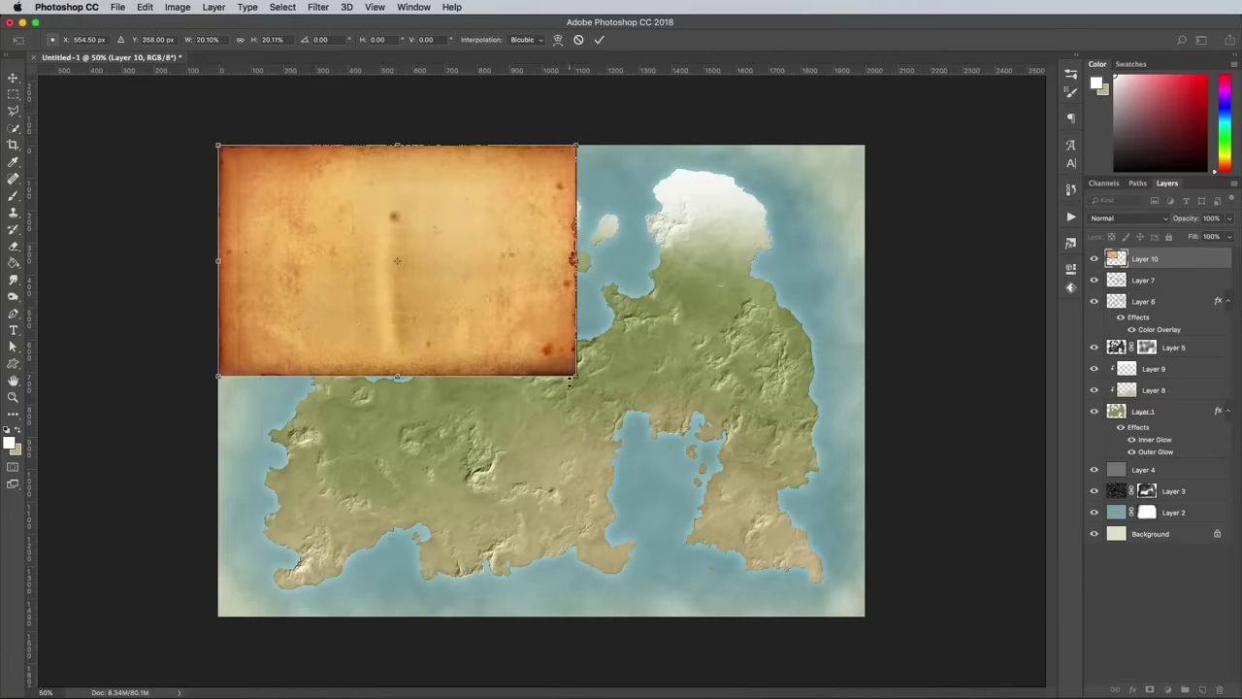
pyautogui.moveTo(574, 368); pyautogui.dragTo(776, 536)
pyautogui.press('Return')
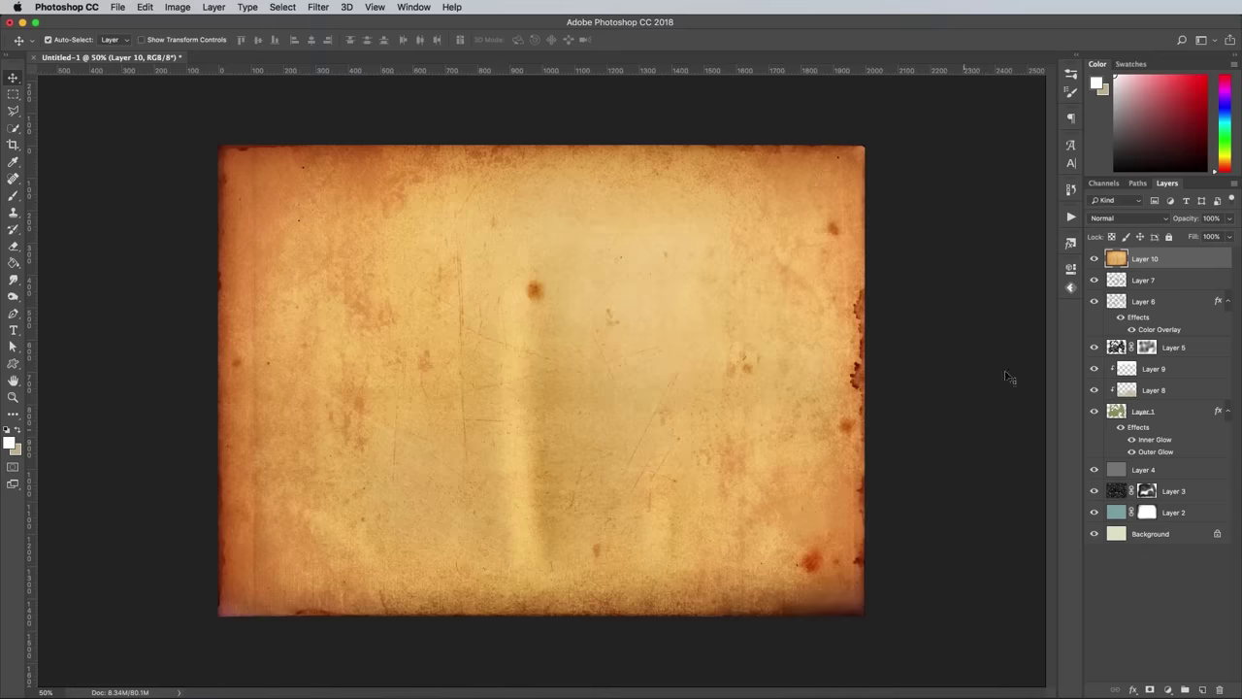
# Set Layer 10 to Multiply at 50% opacity and lower its saturation to -63.
pyautogui.click(1133, 223)
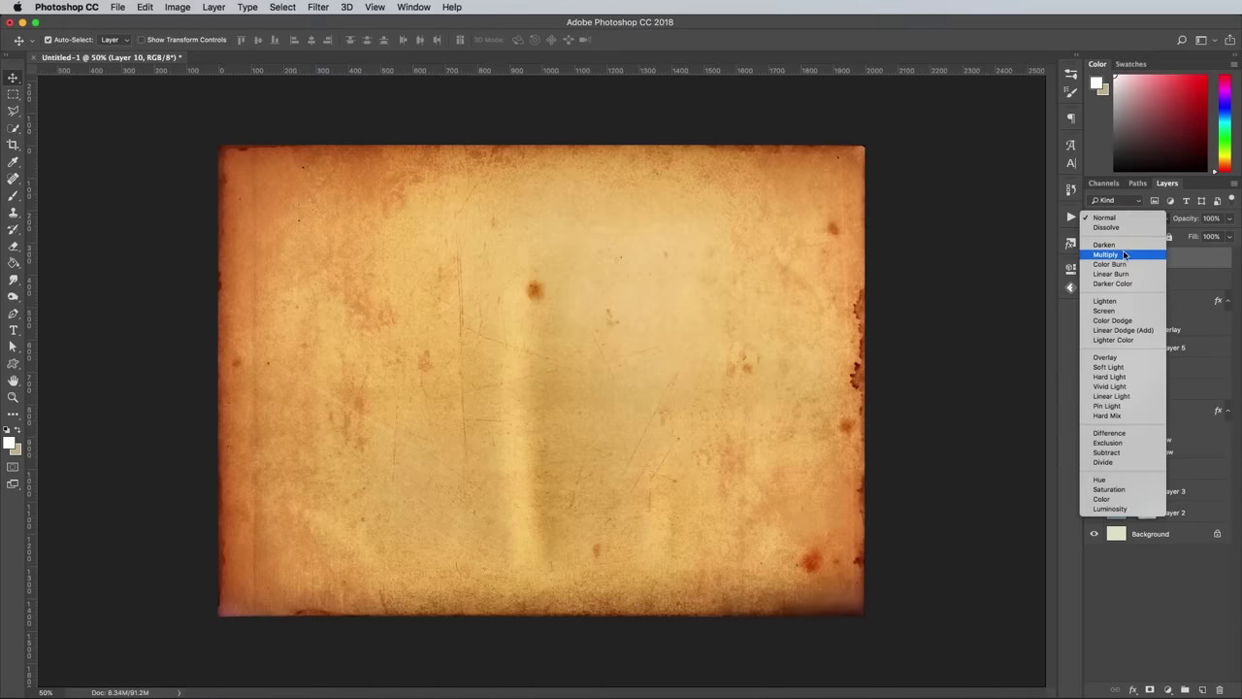
pyautogui.click(1124, 255)
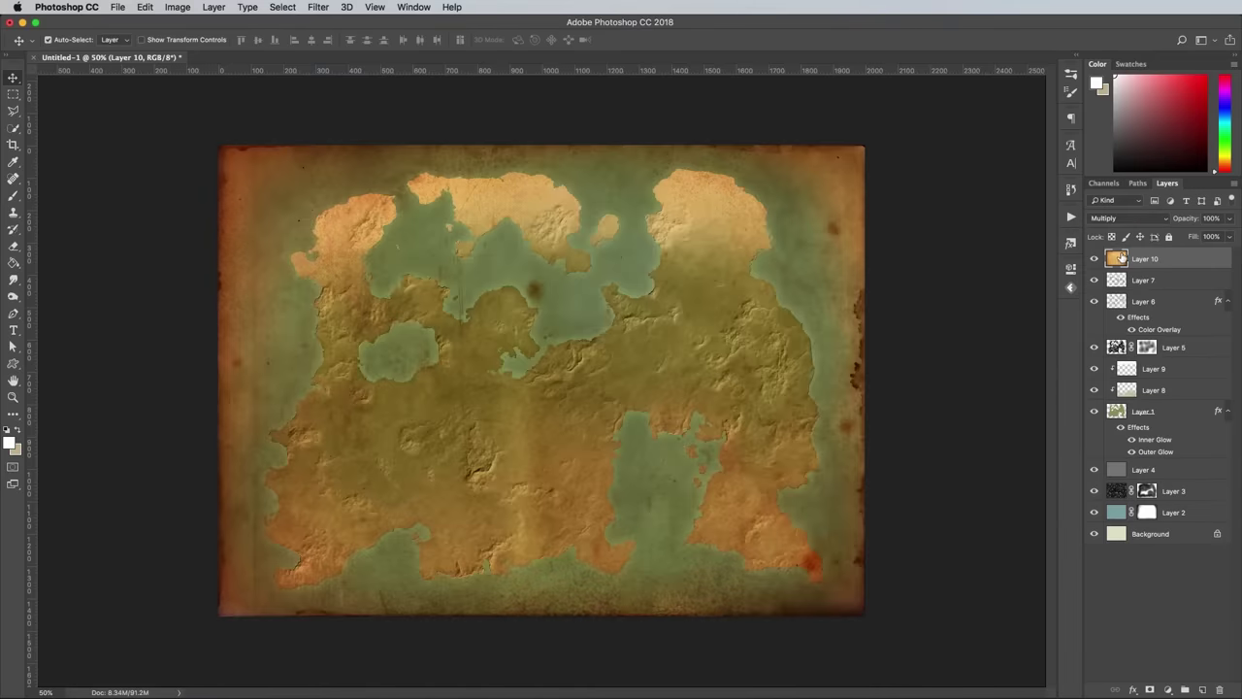
pyautogui.write('50')
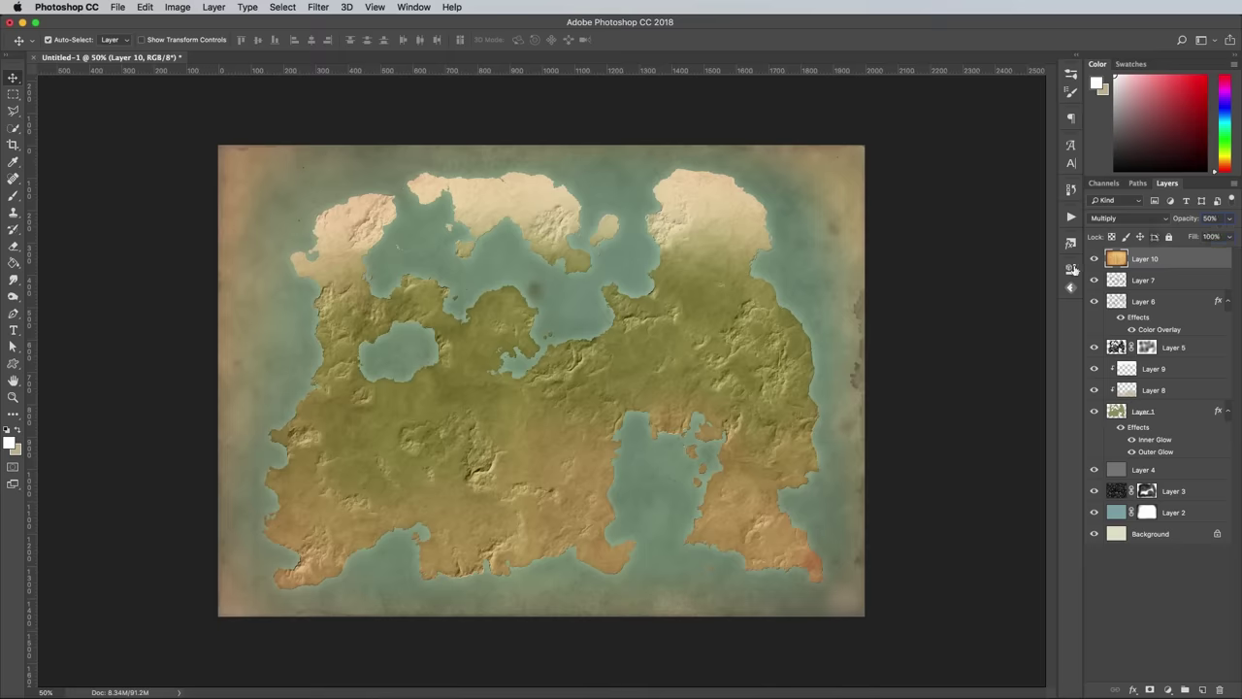
pyautogui.write('i')
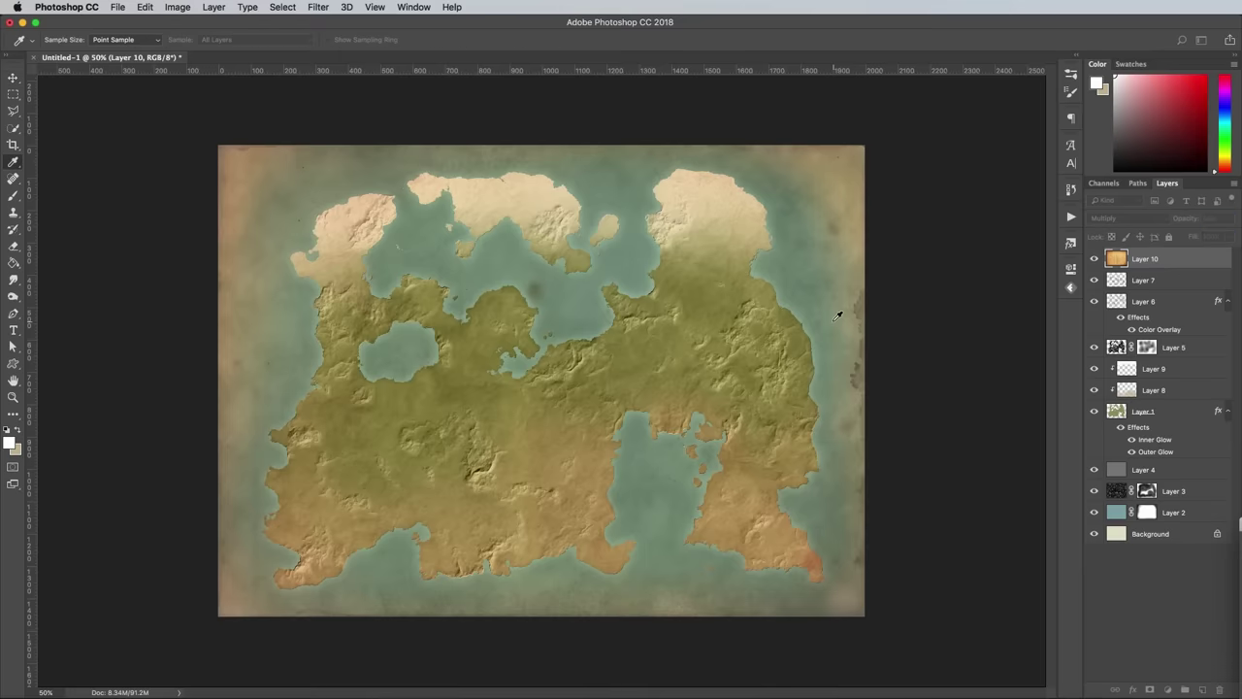
pyautogui.press('super+u')
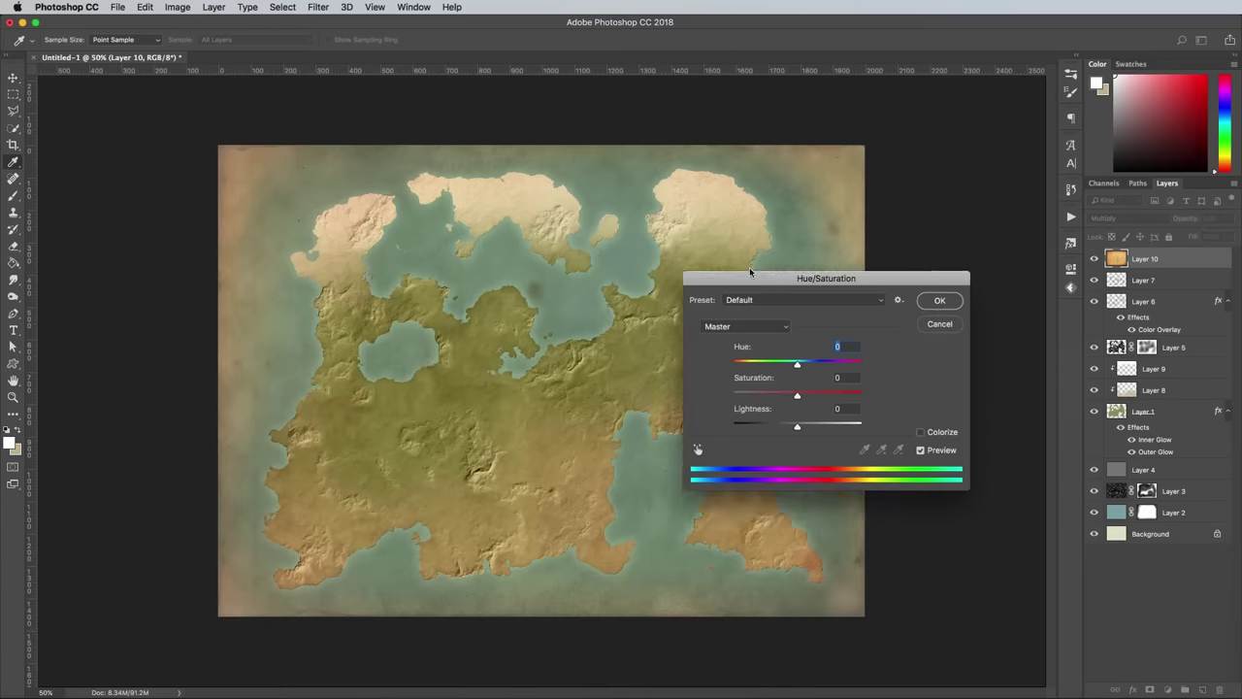
pyautogui.moveTo(764, 367); pyautogui.dragTo(726, 368)
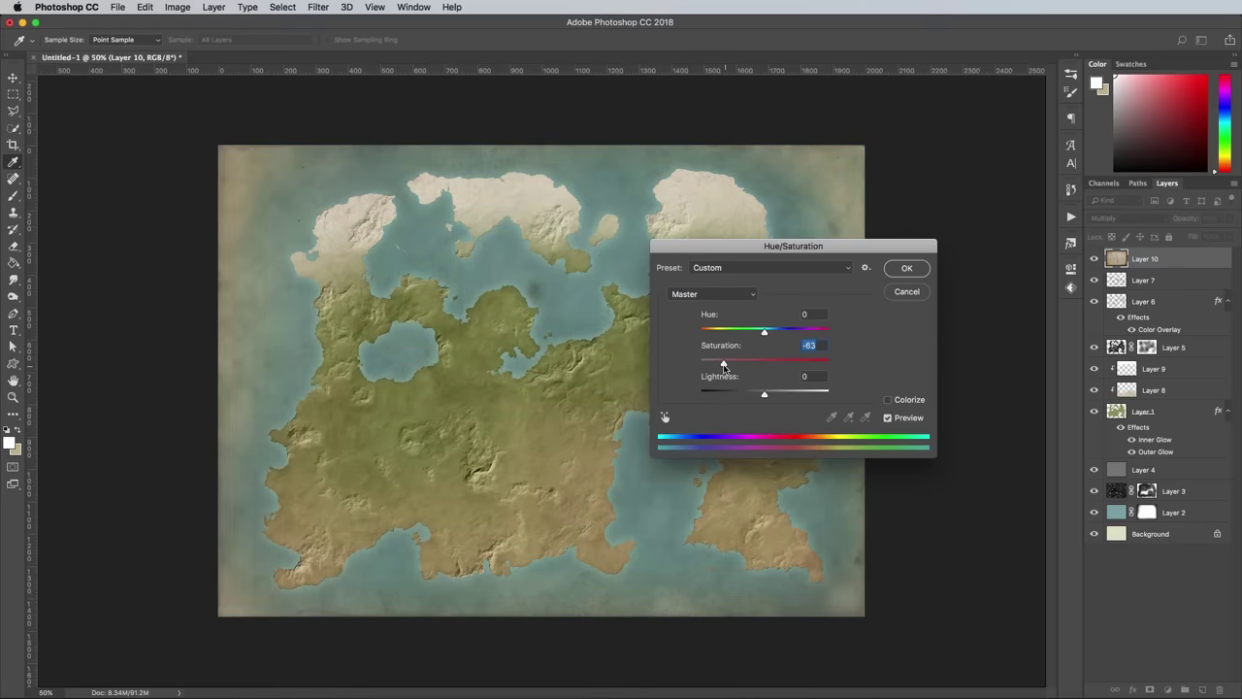
pyautogui.click(901, 269)
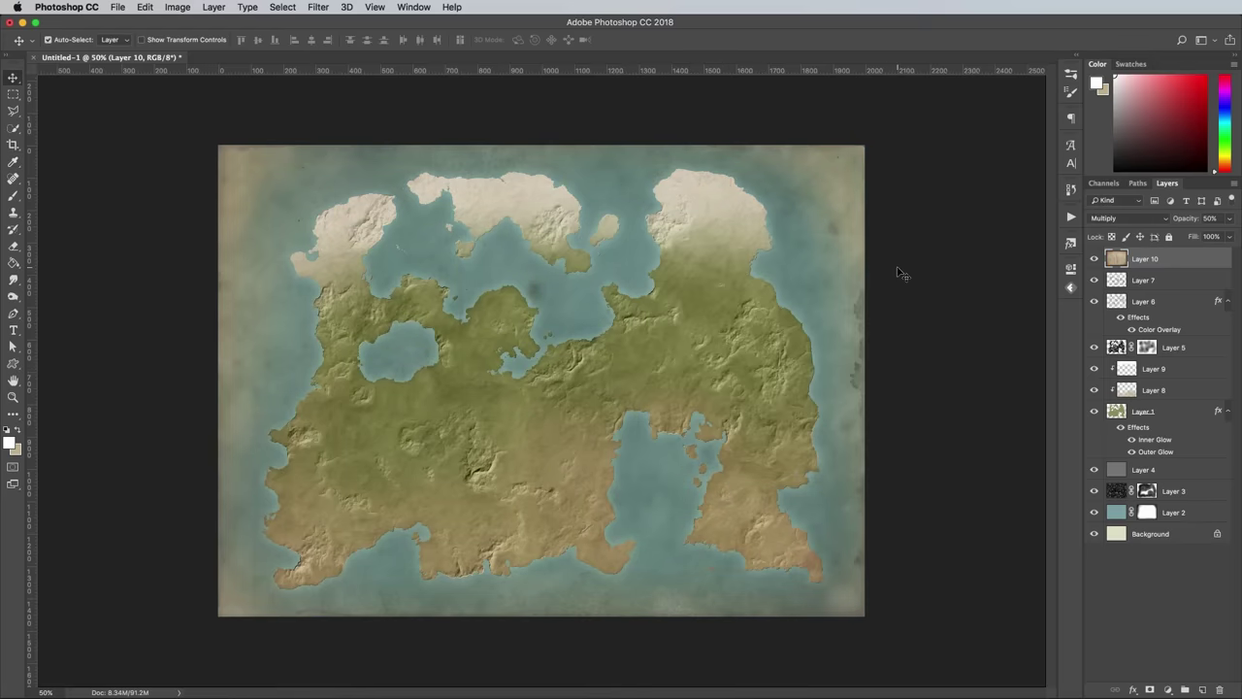
# Apply Levels to the paper with black input 40 and white input about 207.
pyautogui.press('super+l')
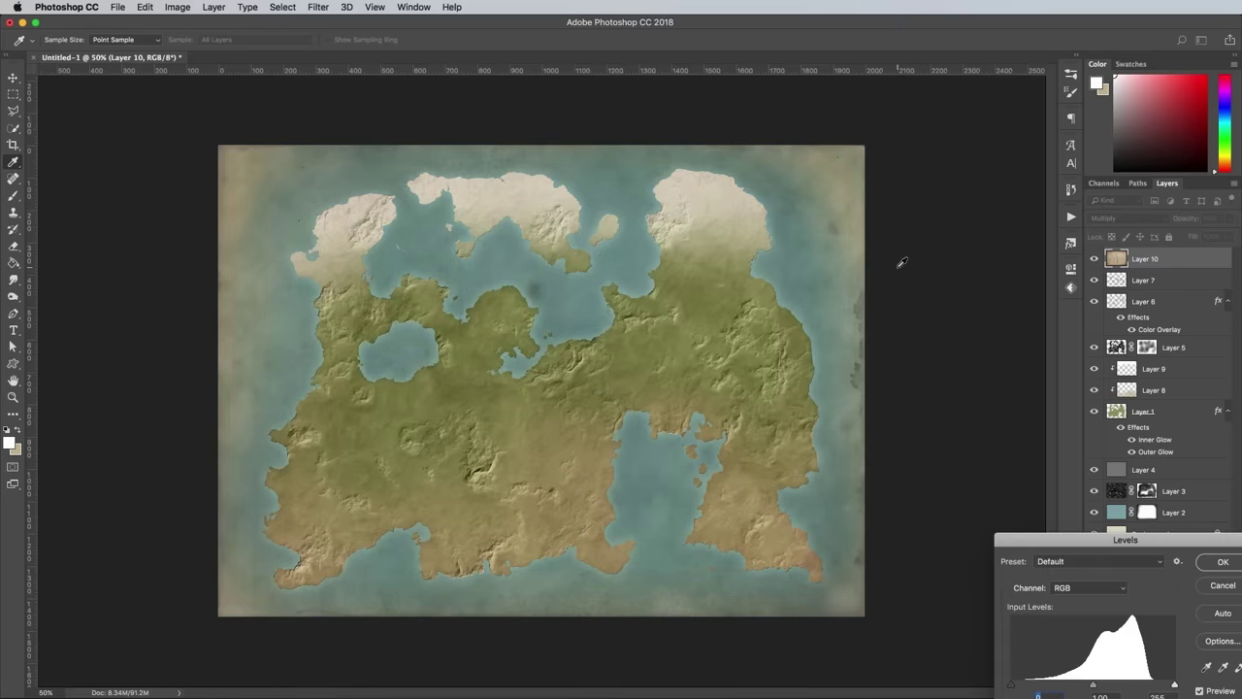
pyautogui.moveTo(1064, 545); pyautogui.dragTo(768, 225)
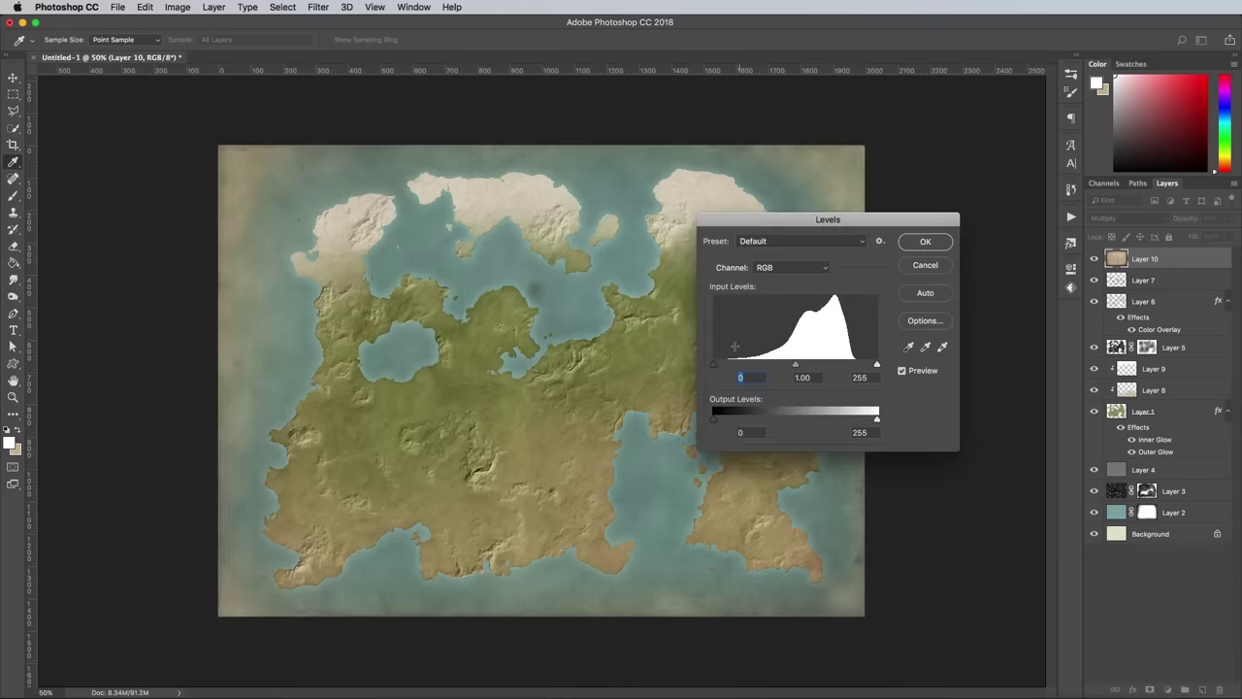
pyautogui.moveTo(713, 366); pyautogui.dragTo(742, 367)
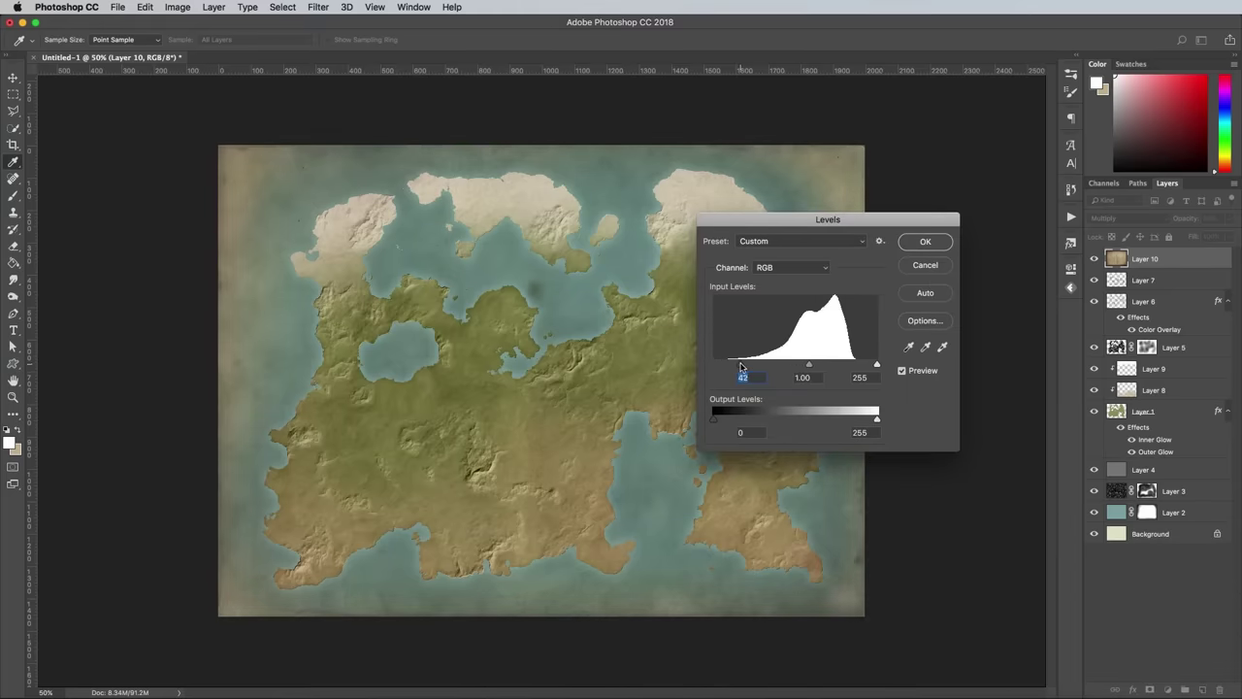
pyautogui.moveTo(877, 366); pyautogui.dragTo(854, 366)
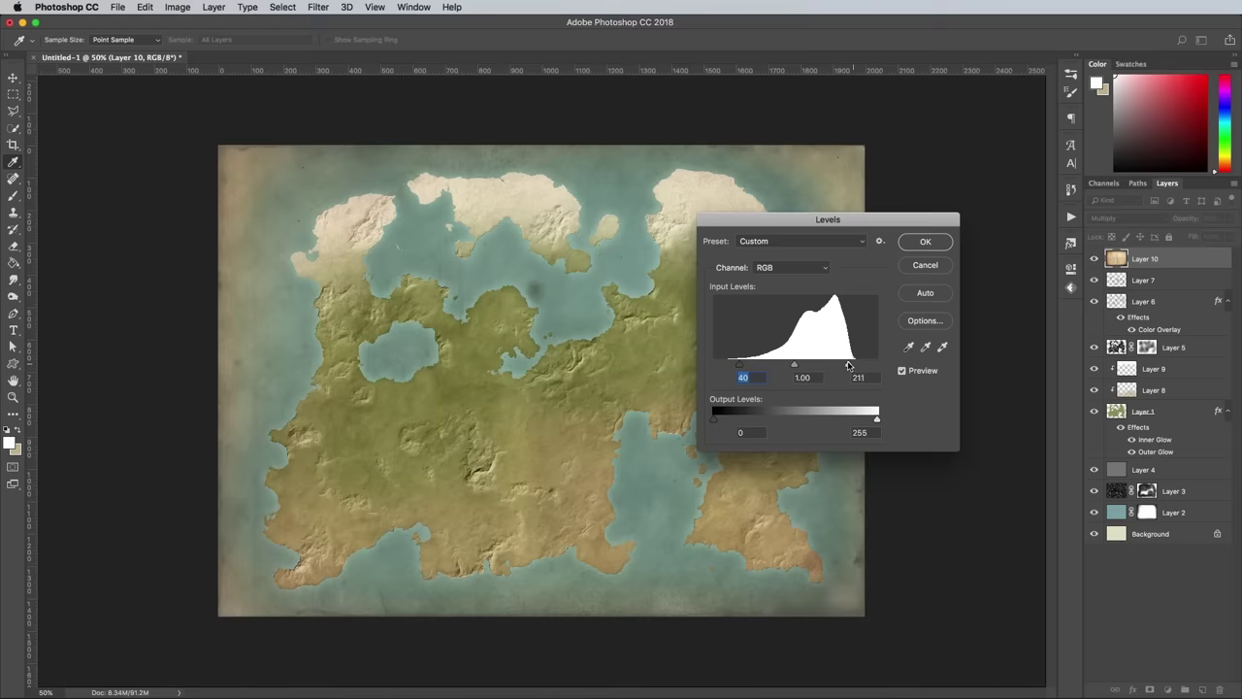
pyautogui.click(846, 365)
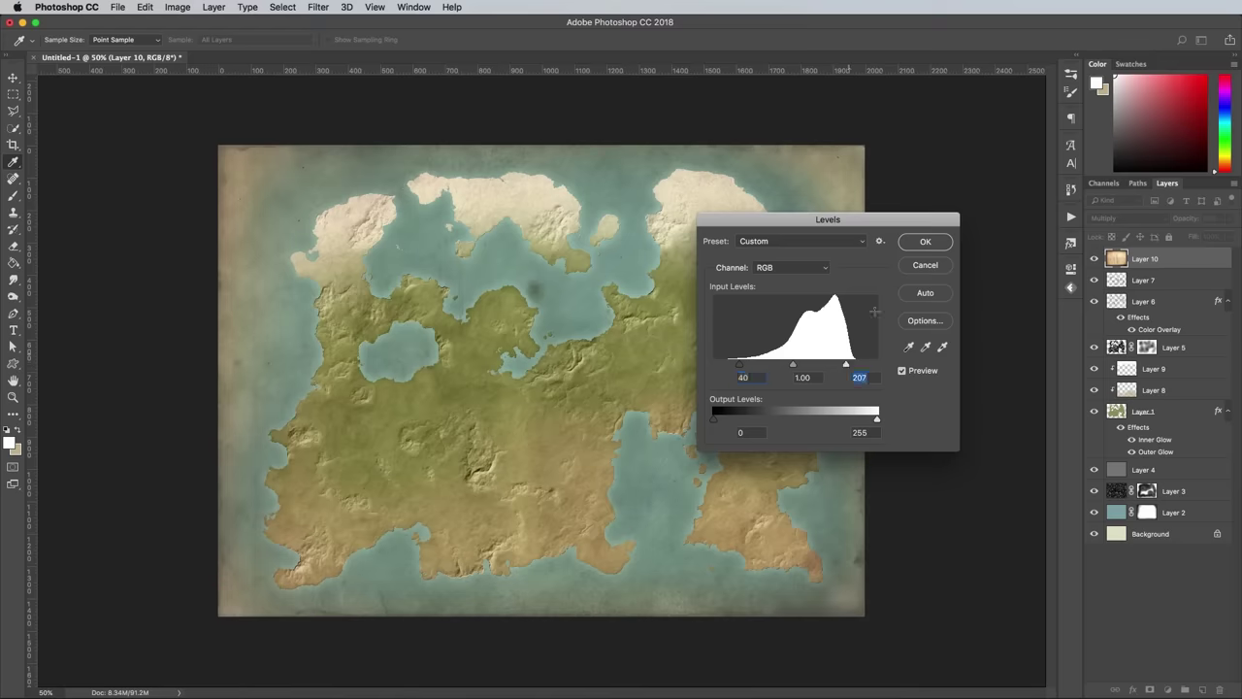
pyautogui.click(915, 244)
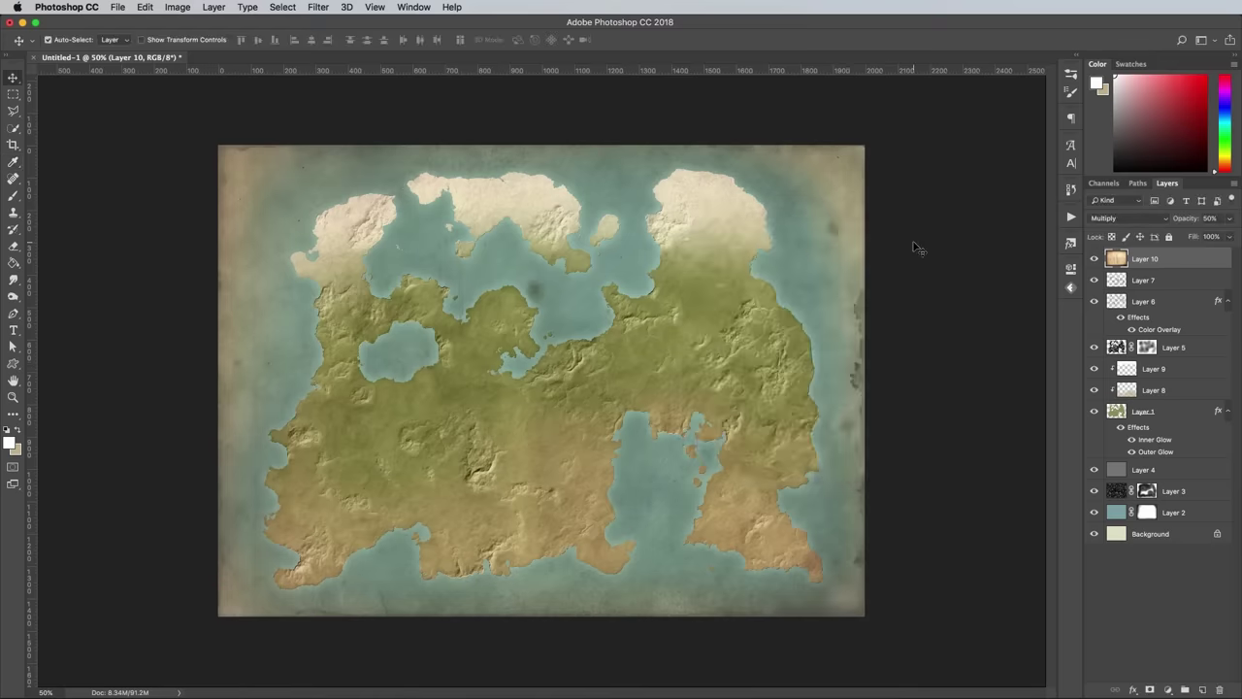
# Add the text 'WESTERN PLAINS' above Layer 7 and place it below the western lake.
pyautogui.click(1191, 281)
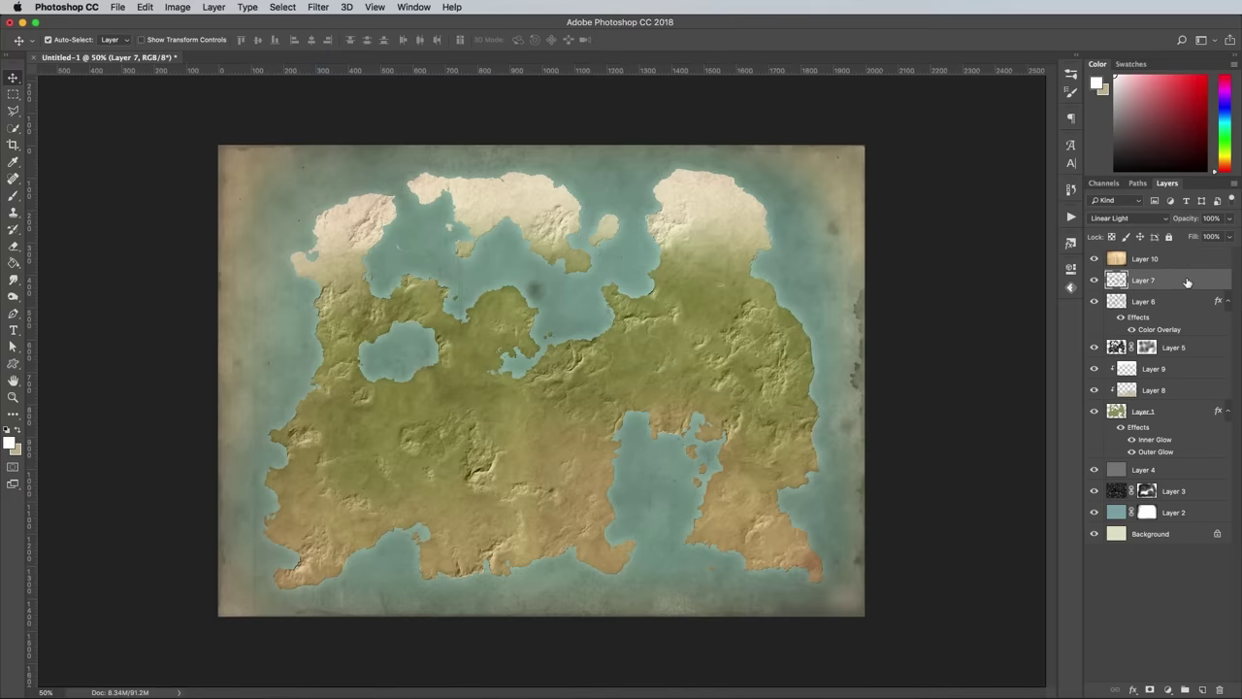
pyautogui.press('t')
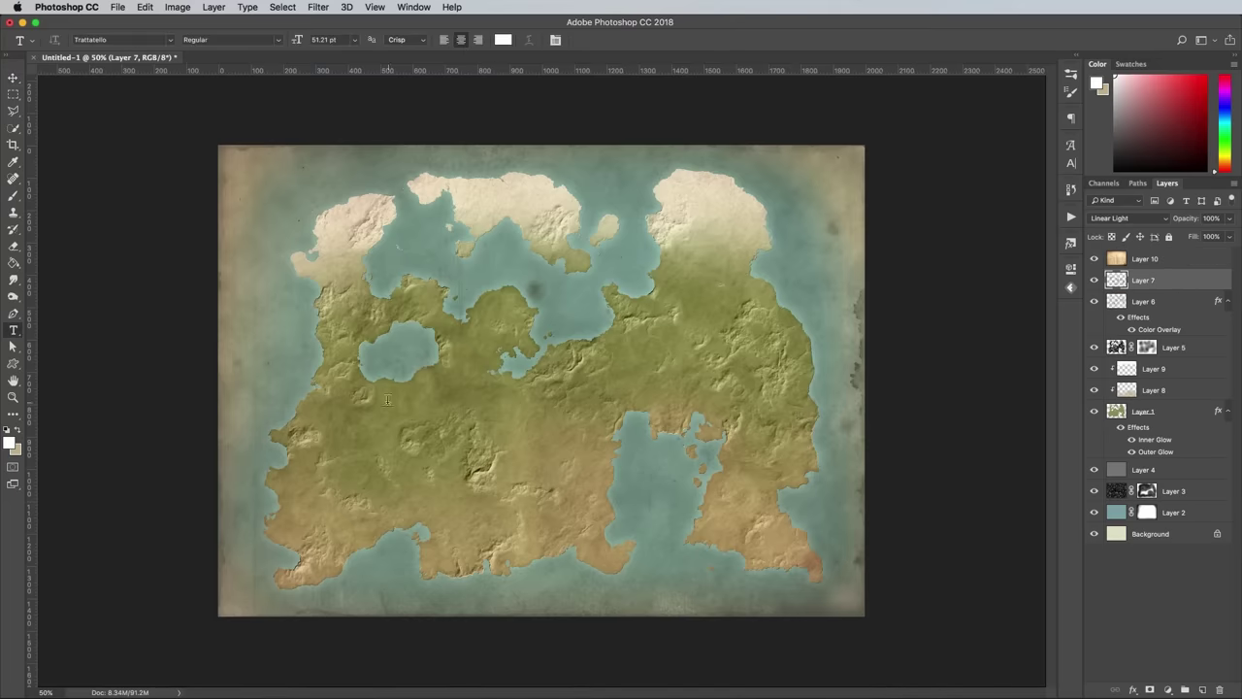
pyautogui.click(387, 399)
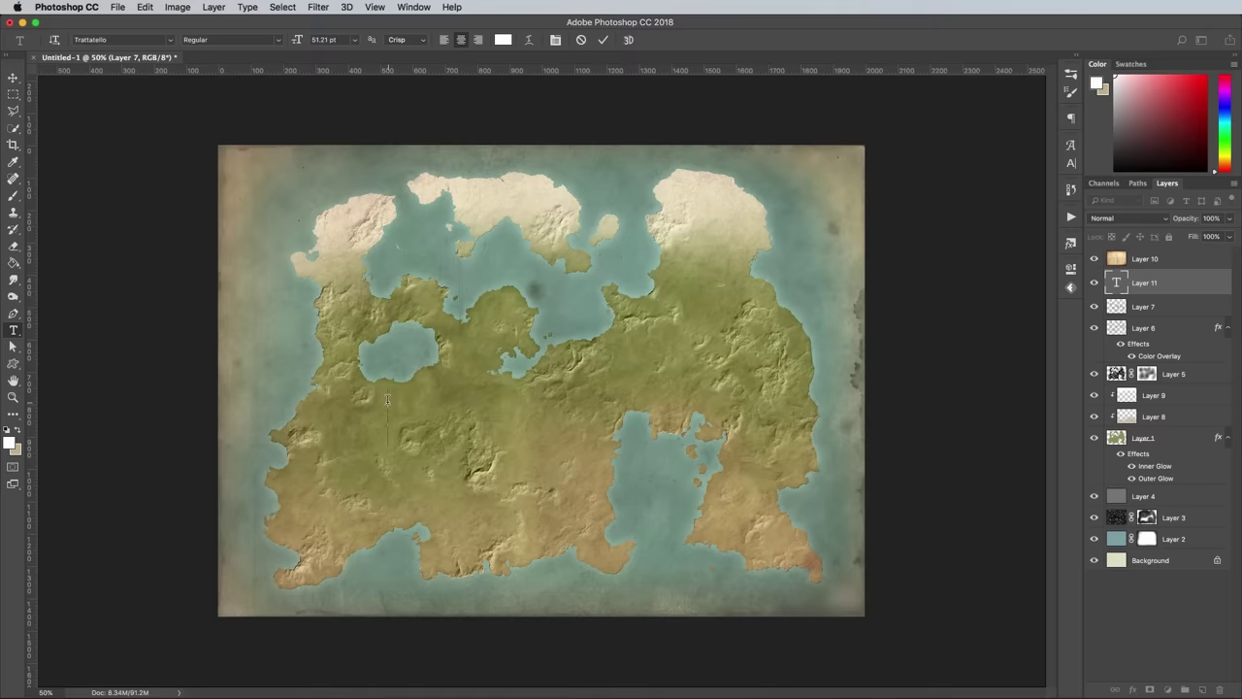
pyautogui.write('WESTERN PLAINS')
pyautogui.click(13, 79)
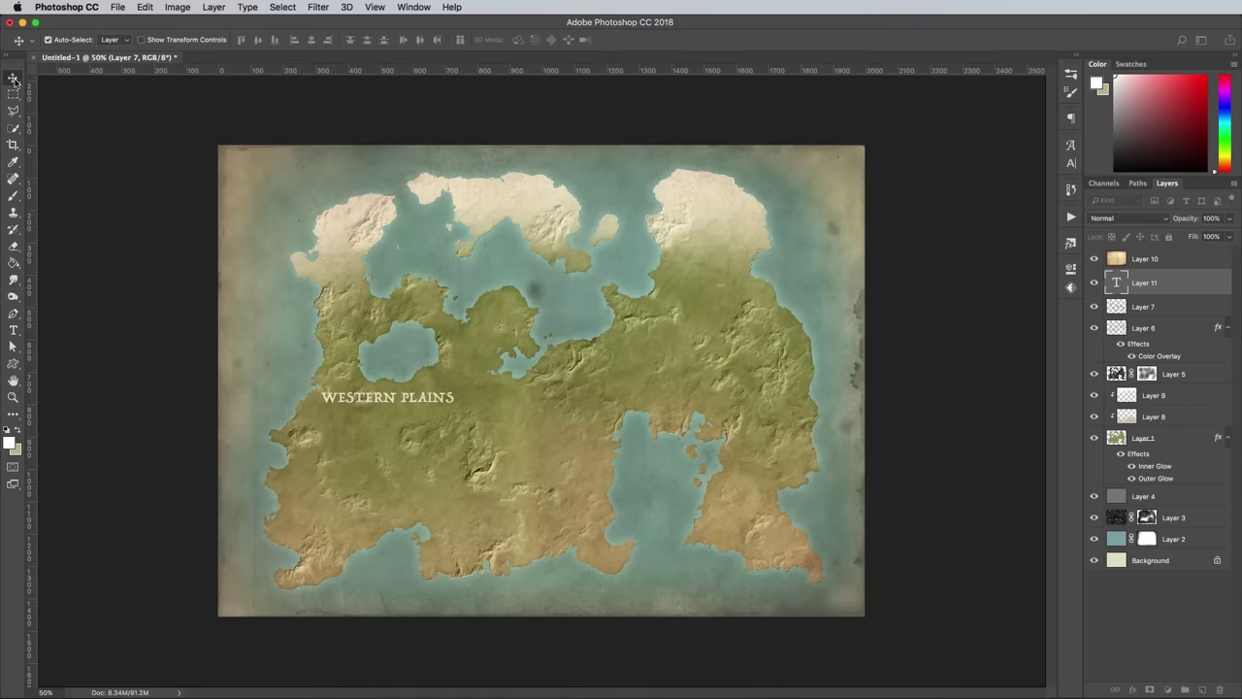
pyautogui.press('super+equal')
pyautogui.press('super+equal')
pyautogui.moveTo(225, 425); pyautogui.dragTo(366, 419)
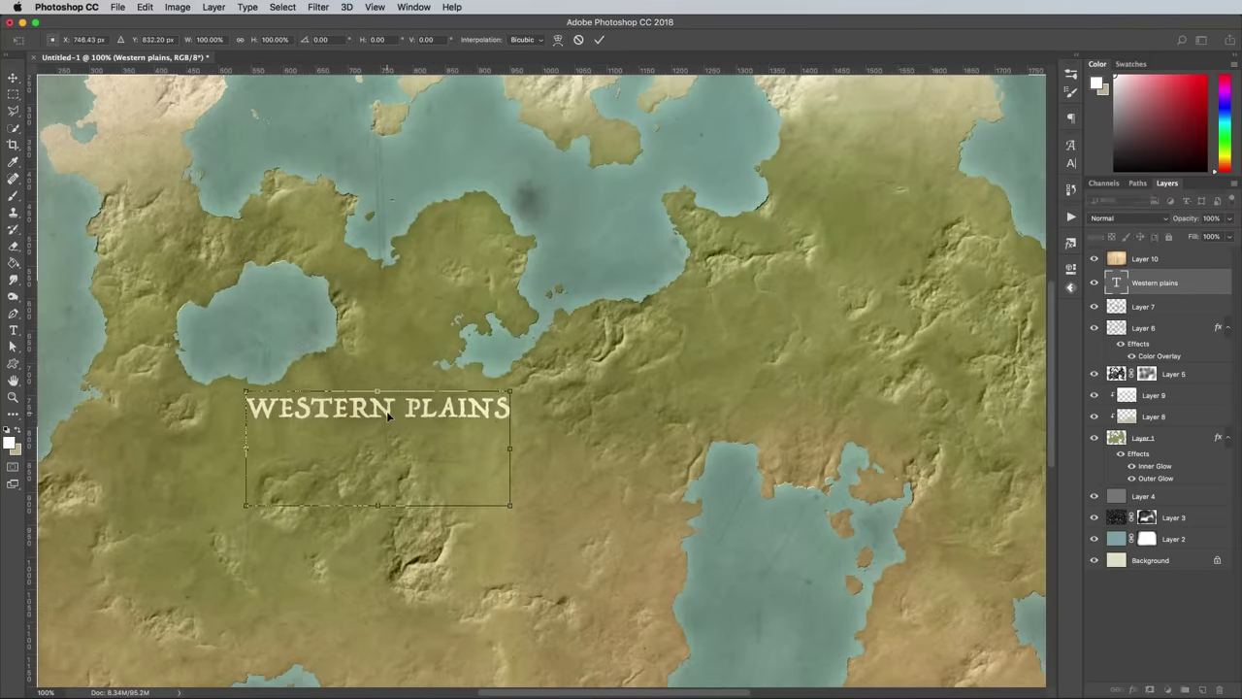
# Colour the WESTERN PLAINS text dark brown #493f37.
pyautogui.doubleClick(1116, 283)
pyautogui.click(10, 442)
pyautogui.write('493f37')
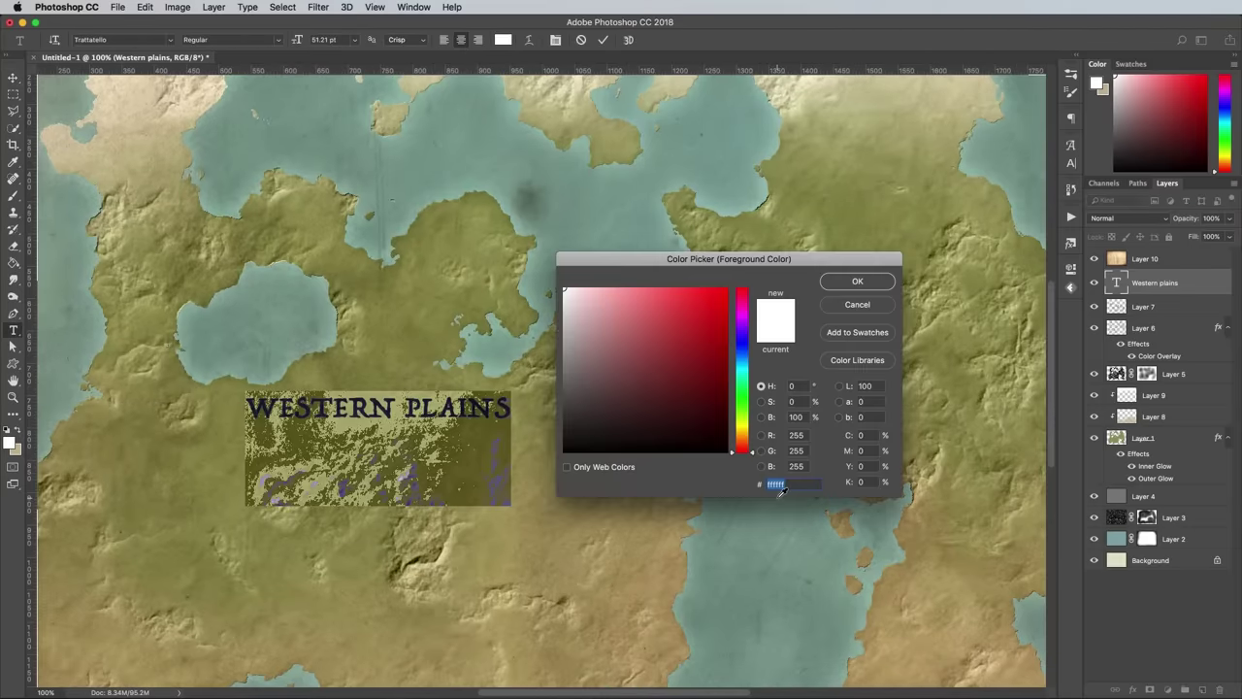
pyautogui.press('Return')
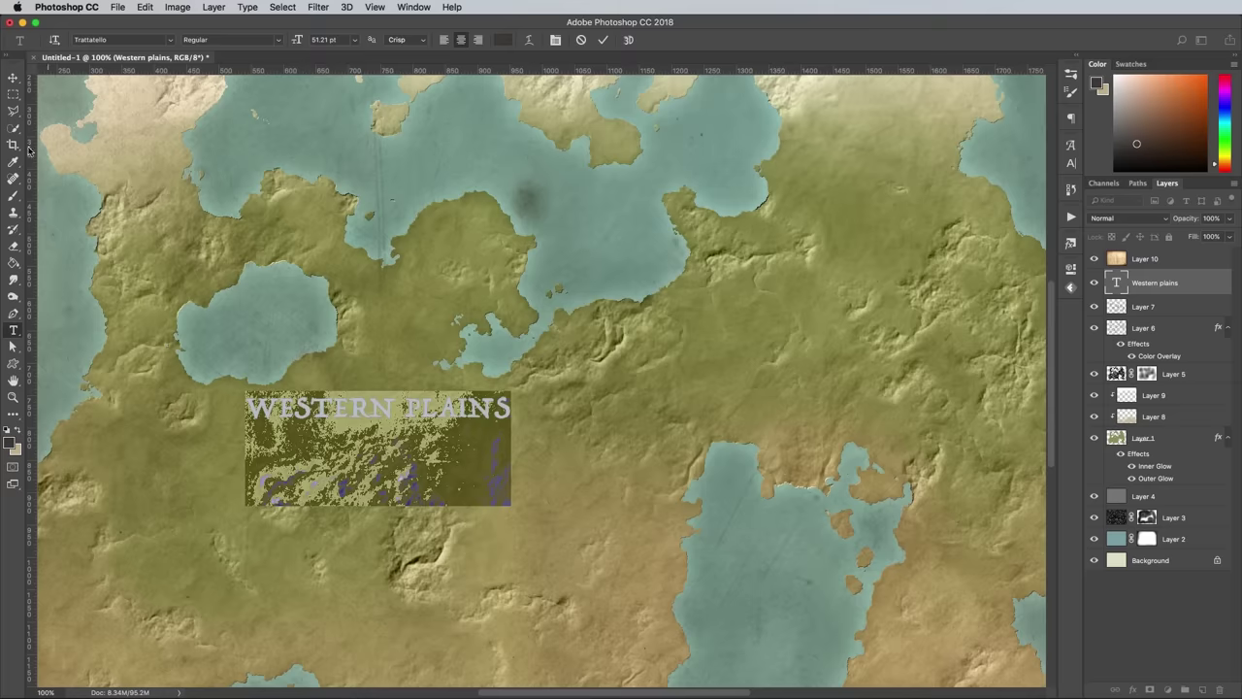
pyautogui.click(14, 79)
# Warp the label with an Arc style at bend +6, then drag a copy elsewhere.
pyautogui.doubleClick(386, 415)
pyautogui.click(529, 40)
pyautogui.click(718, 283)
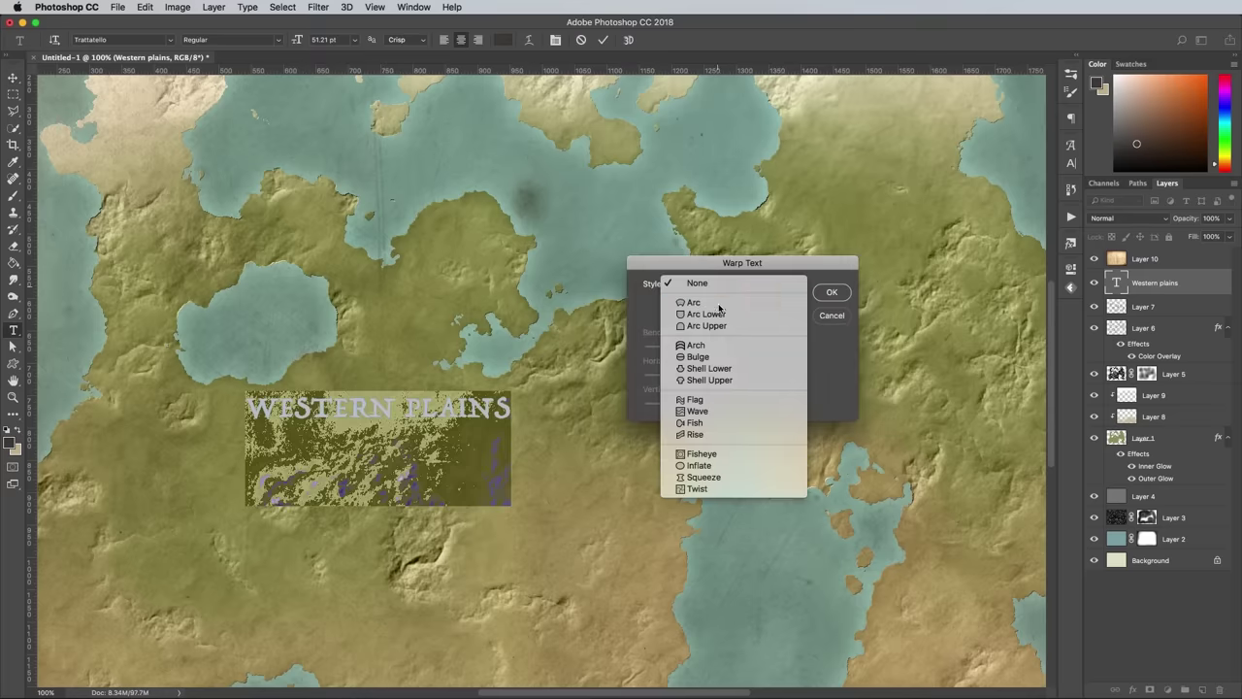
pyautogui.click(717, 301)
pyautogui.moveTo(748, 347); pyautogui.dragTo(718, 349)
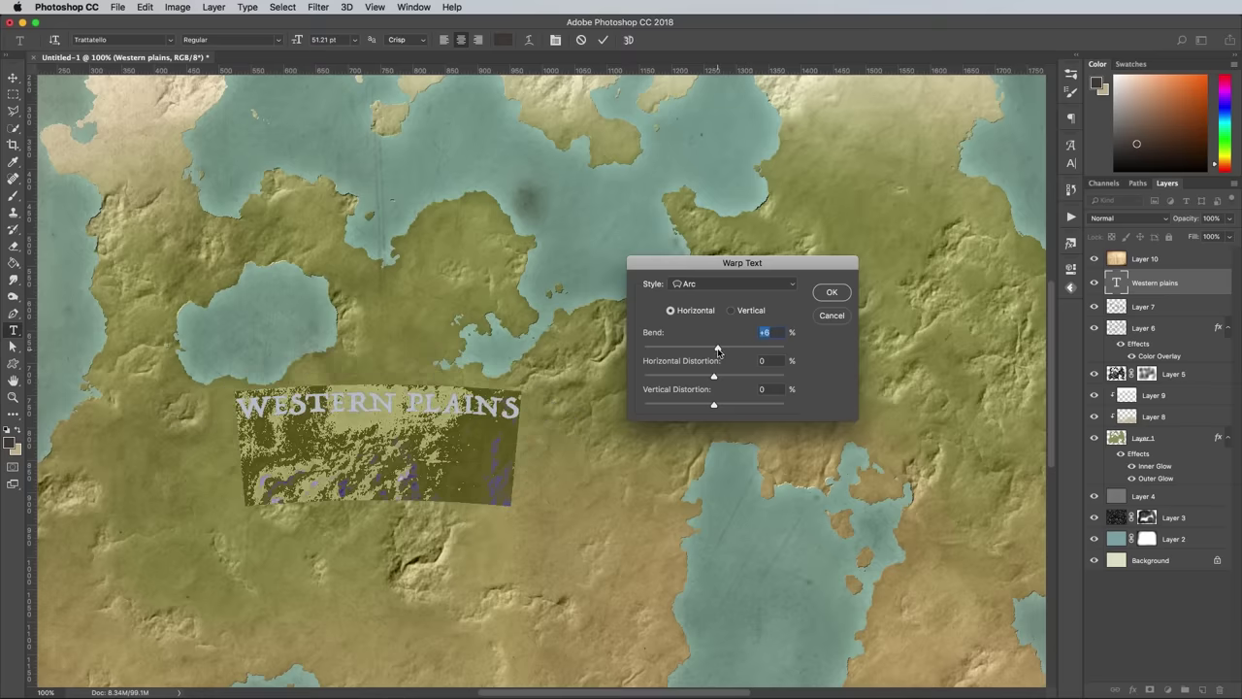
pyautogui.click(820, 296)
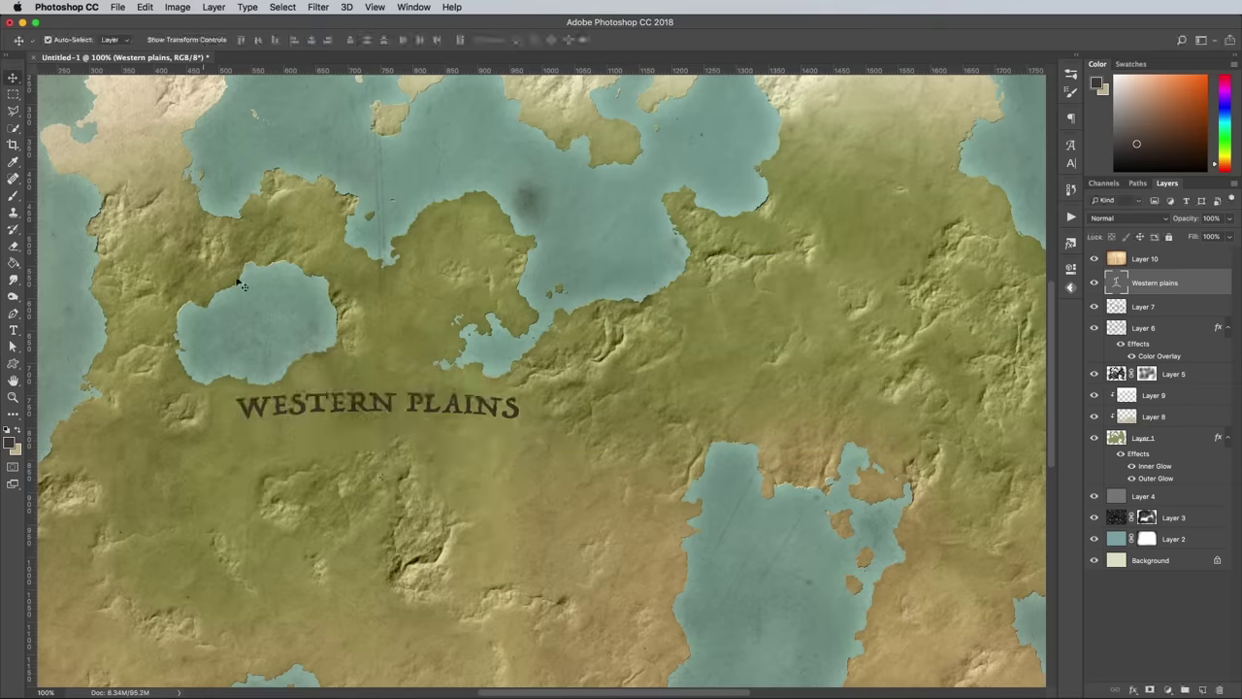
pyautogui.scroll(-3, 543, 388)
pyautogui.moveTo(356, 296); pyautogui.dragTo(759, 412)
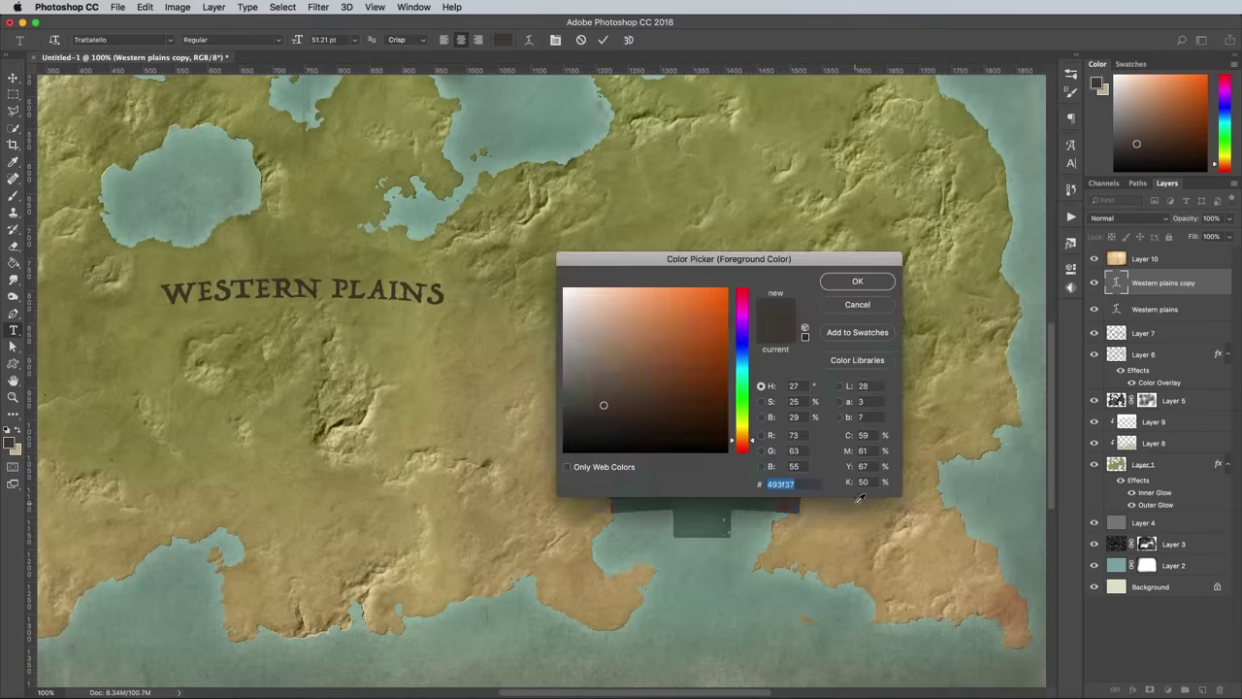